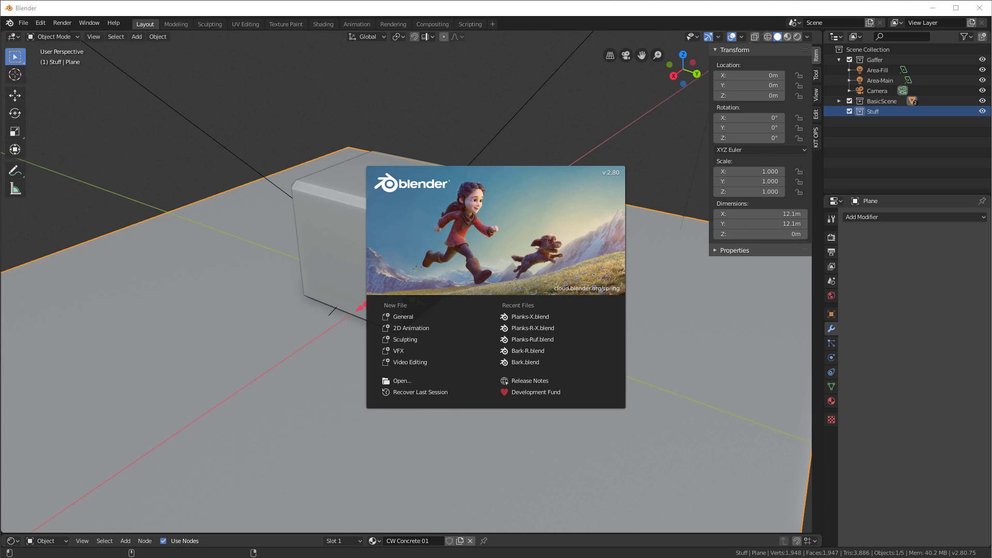
Dismiss the splash screen and examine the KIT OPS add-on's KPACK file paths in the preferences.
{"action": "left_click", "coordinate": [444, 158]}
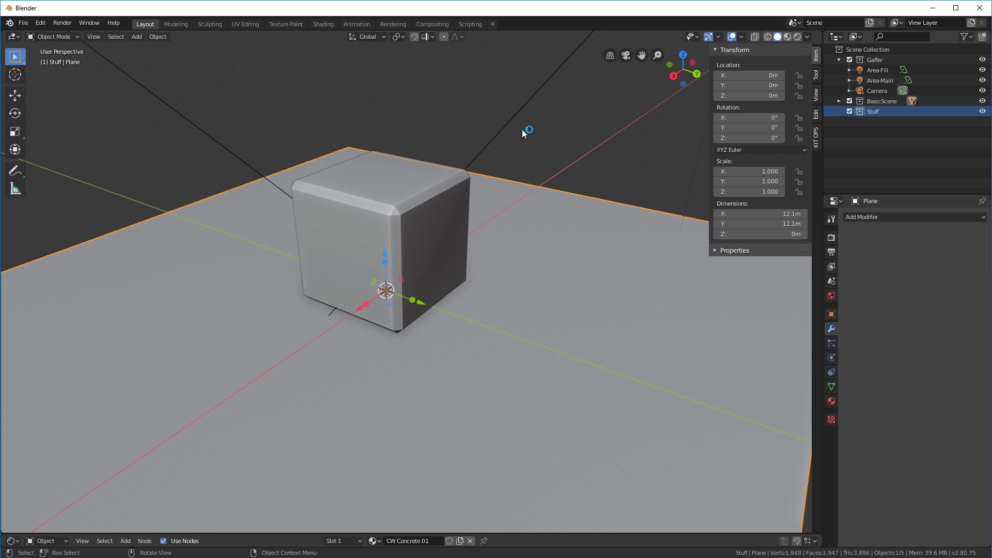
{"action": "left_click", "coordinate": [41, 23]}
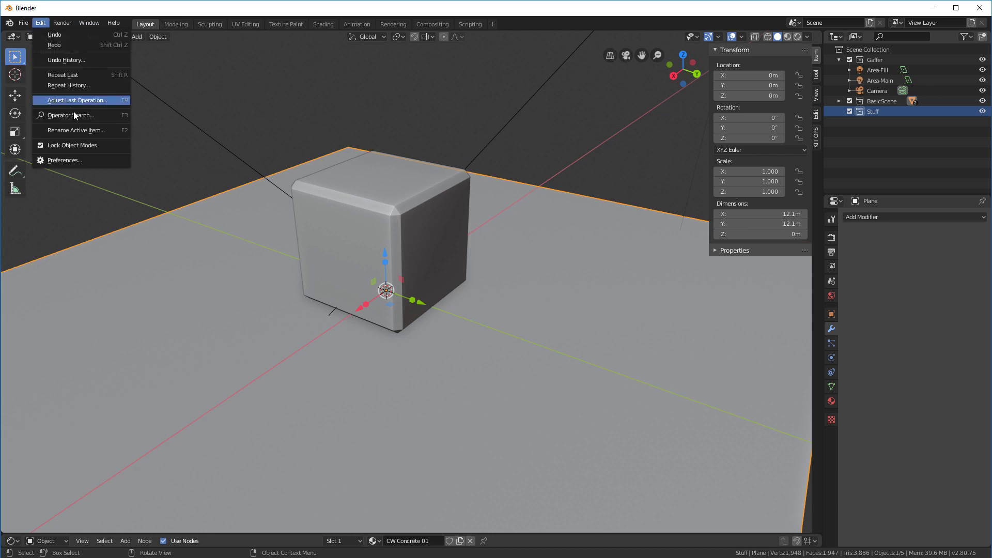
{"action": "left_click", "coordinate": [68, 160]}
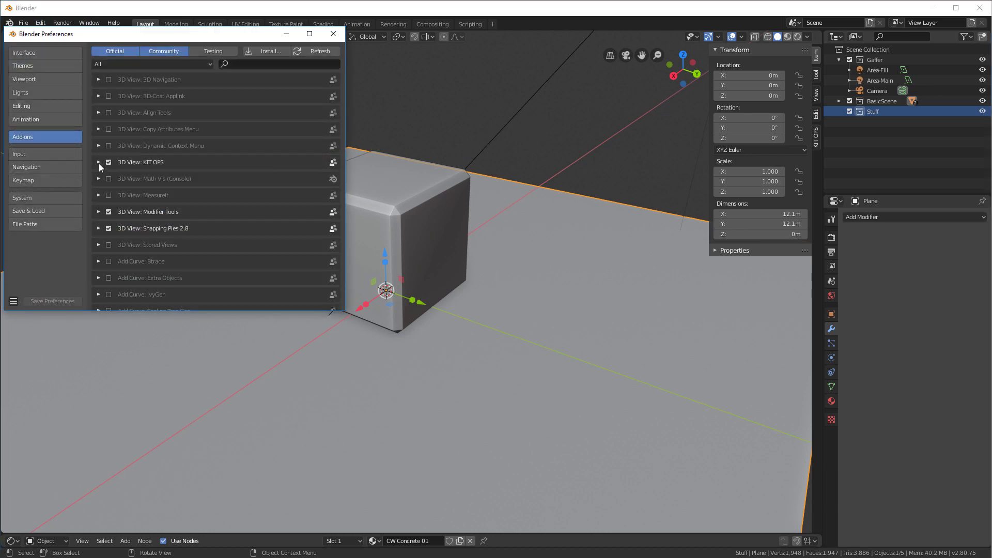
{"action": "left_click", "coordinate": [99, 163]}
{"action": "scroll", "coordinate": [237, 250], "scroll_direction": "down", "scroll_amount": 5}
{"action": "scroll", "coordinate": [231, 217], "scroll_direction": "up", "scroll_amount": 1}
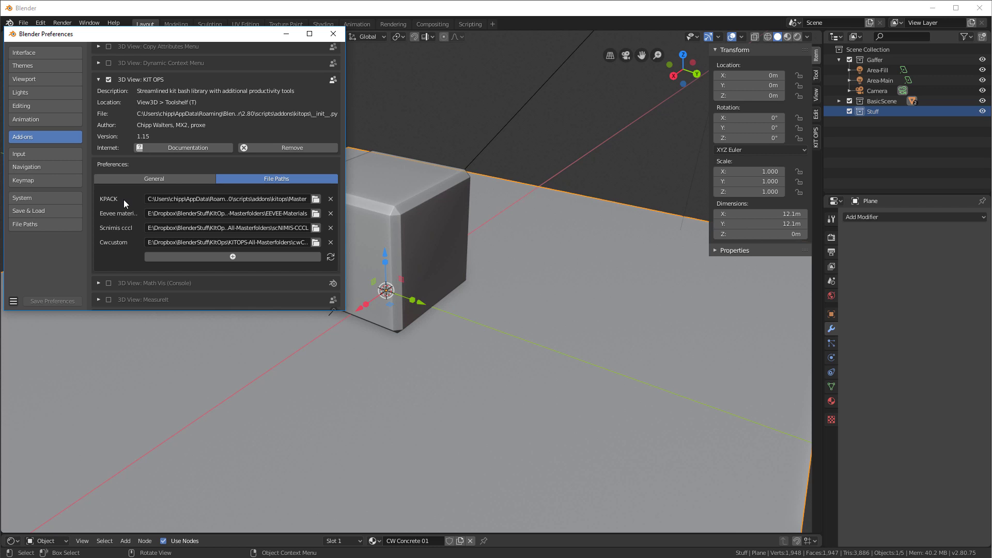
{"action": "left_click", "coordinate": [334, 34]}
Turn the collapsed Shader Editor area below the viewport into a Python Console and enlarge it.
{"action": "left_click", "coordinate": [13, 543]}
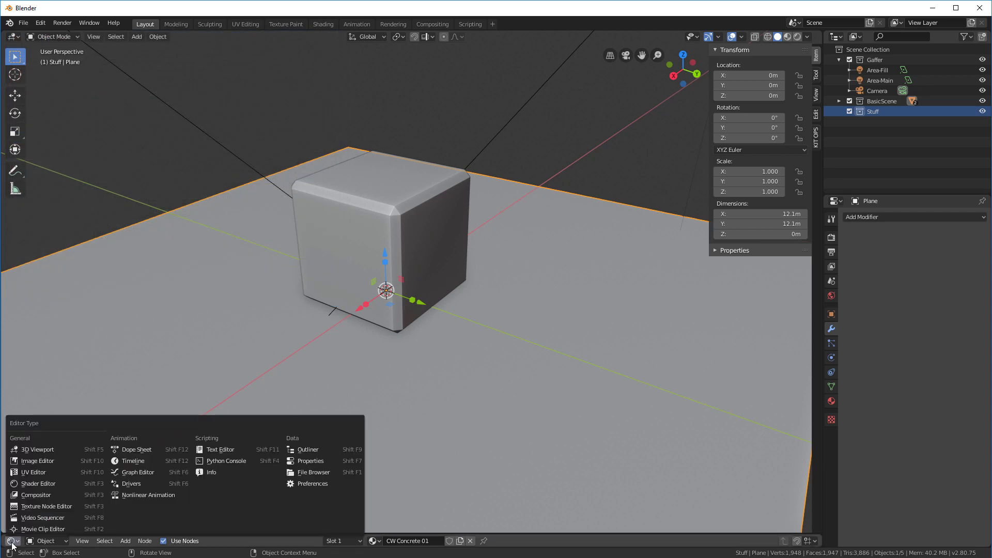
{"action": "left_click", "coordinate": [12, 542]}
{"action": "left_click", "coordinate": [12, 542]}
{"action": "left_click", "coordinate": [215, 459]}
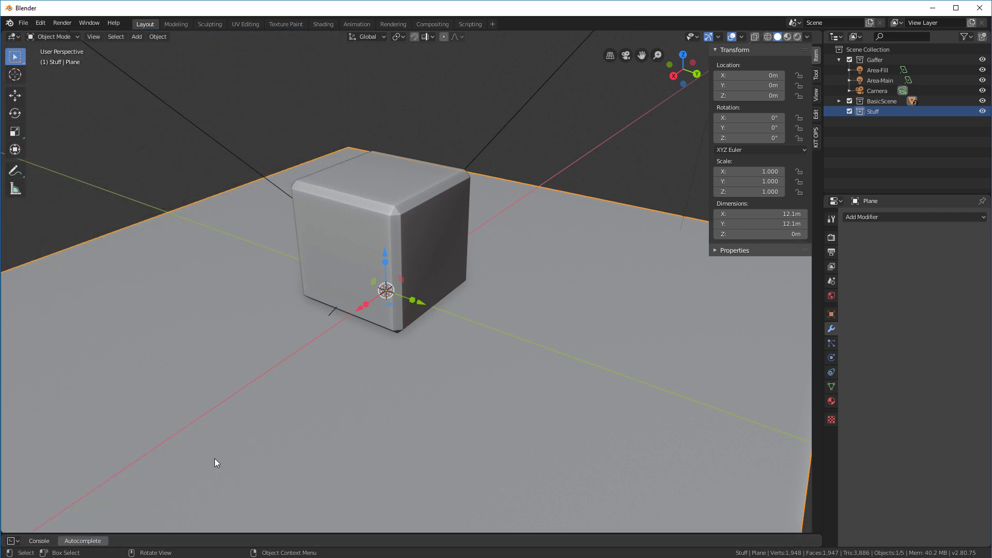
{"action": "left_click_drag", "start_coordinate": [214, 534], "coordinate": [255, 331]}
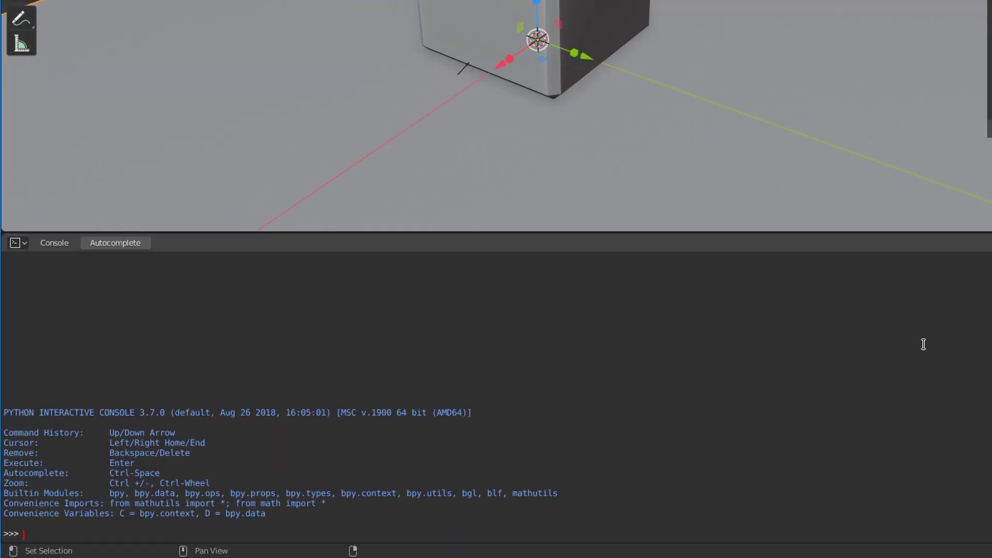
Import bpy in the console and run bpy.utils.script_path_user() to look up the user scripts path.
{"action": "type", "text": "import"}
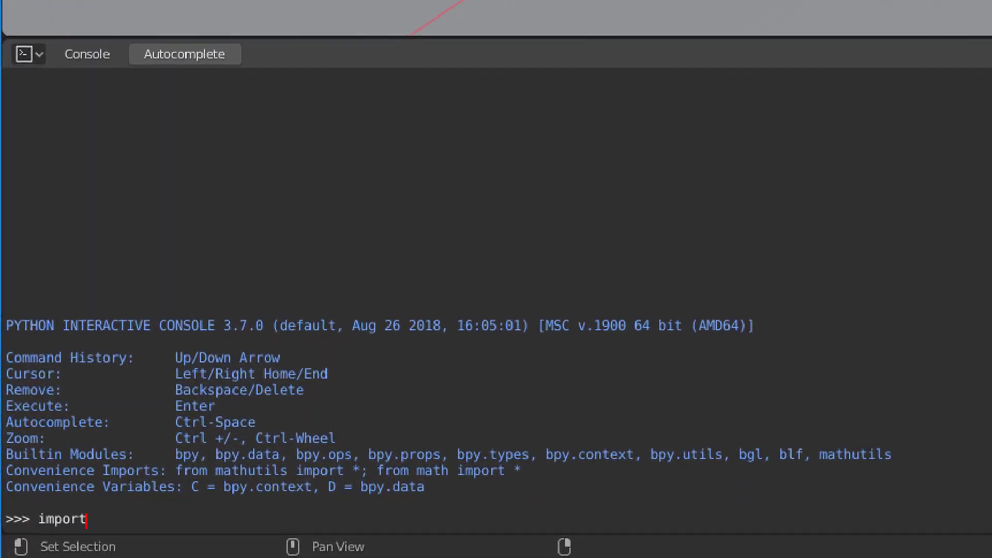
{"action": "type", "text": " bpy"}
{"action": "key", "text": "Return"}
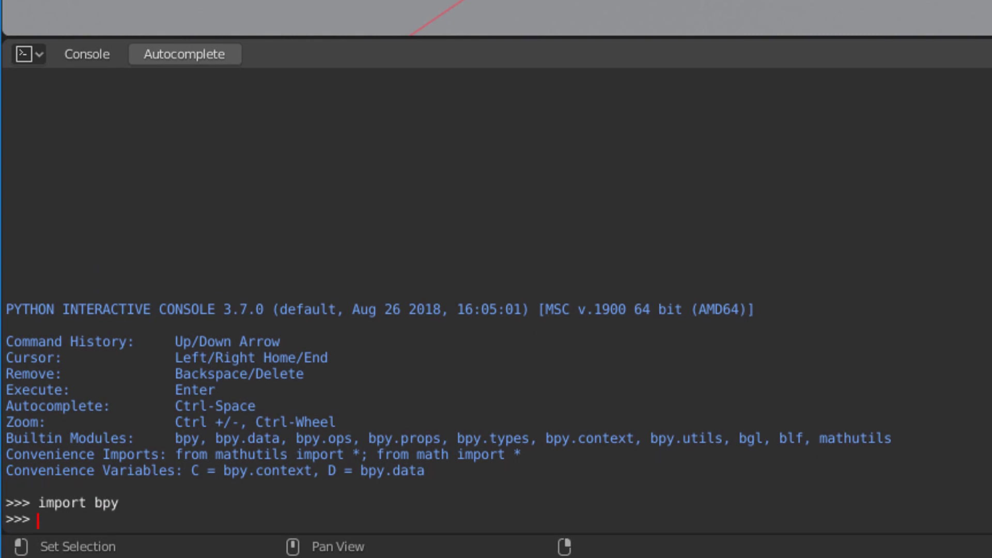
{"action": "type", "text": "bpy.utils.script"}
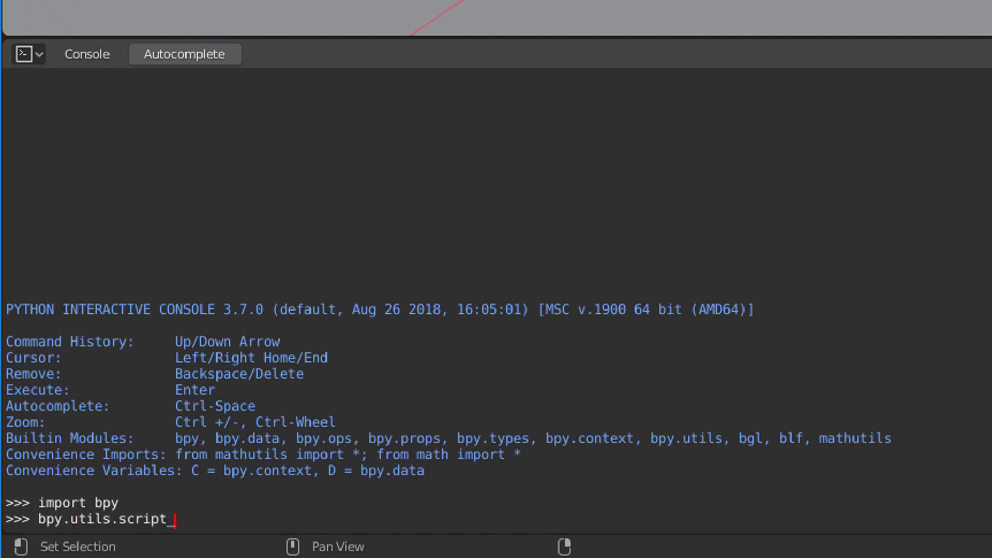
{"action": "type", "text": "_path_user"}
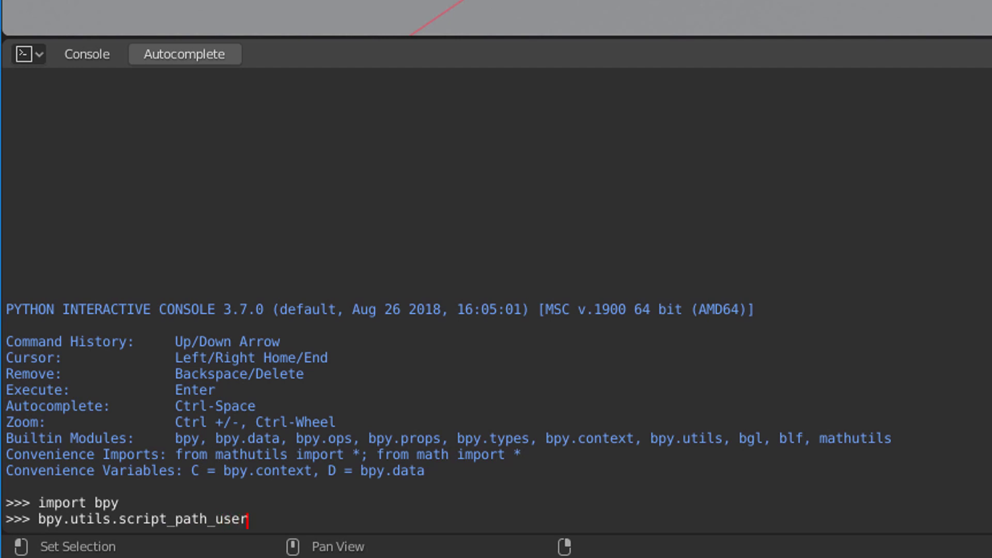
{"action": "type", "text": "()"}
{"action": "key", "text": "Return"}
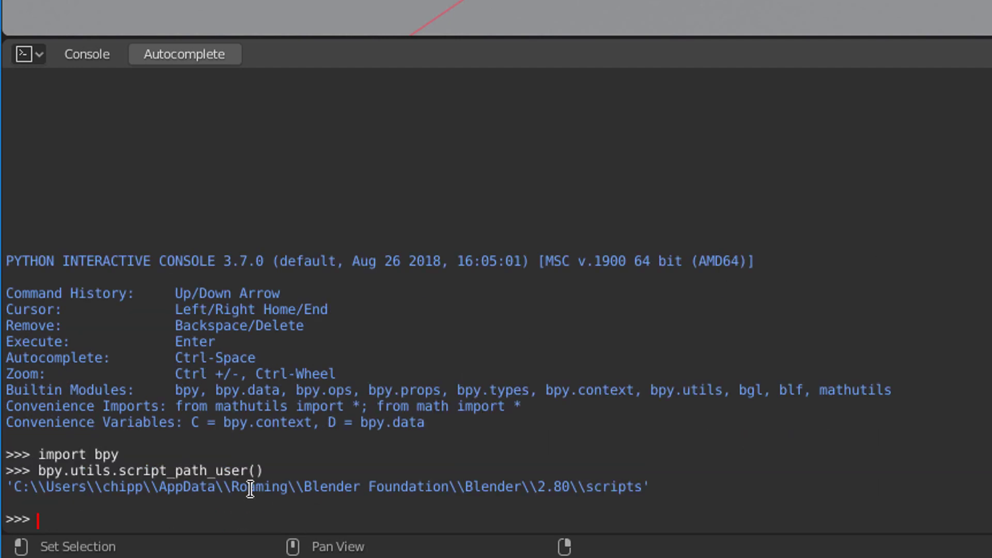
{"action": "left_click_drag", "start_coordinate": [251, 489], "coordinate": [658, 488]}
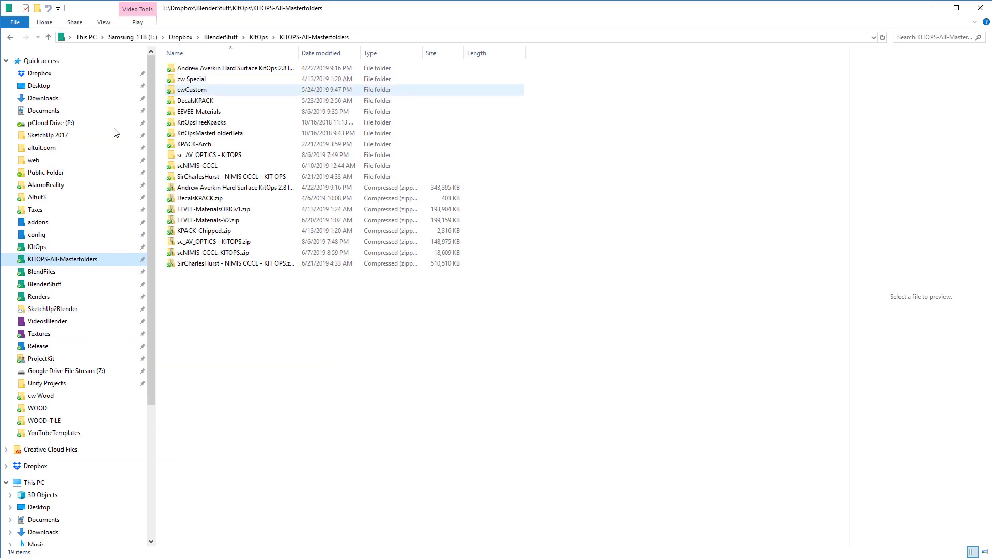
Switch to File Explorer and open the Blender 2.80 folder scripts\addons\kitops\Master.
{"action": "left_click", "coordinate": [40, 222]}
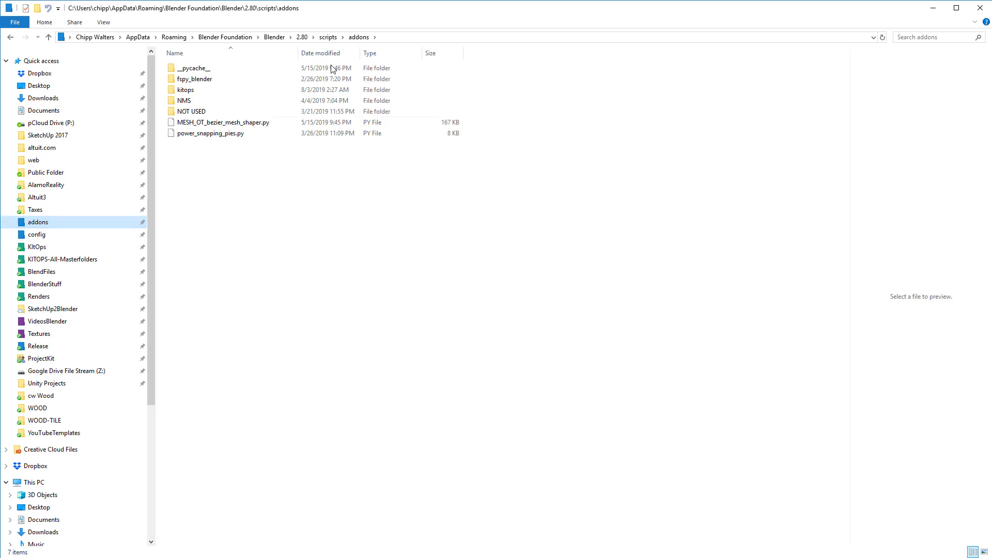
{"action": "left_click", "coordinate": [328, 38]}
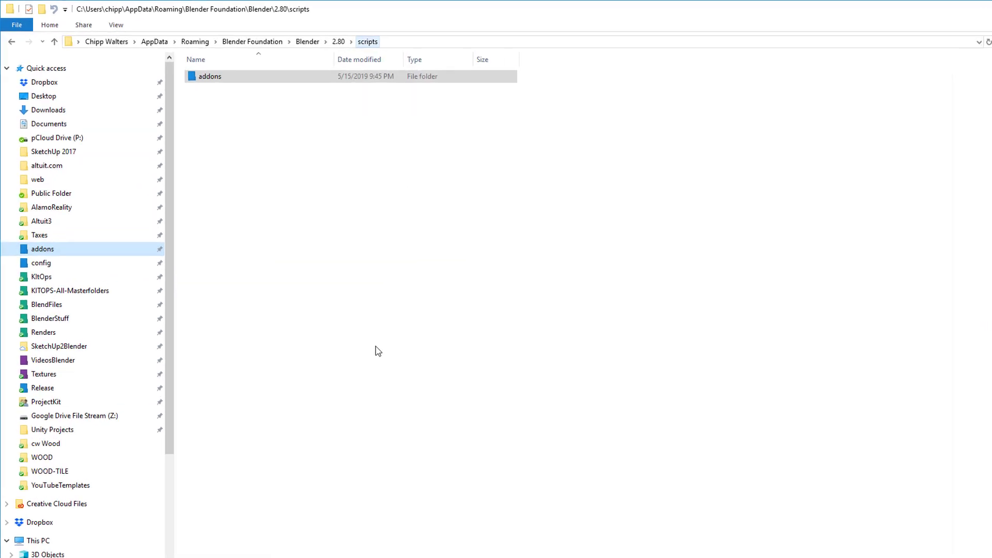
{"action": "left_click", "coordinate": [199, 77]}
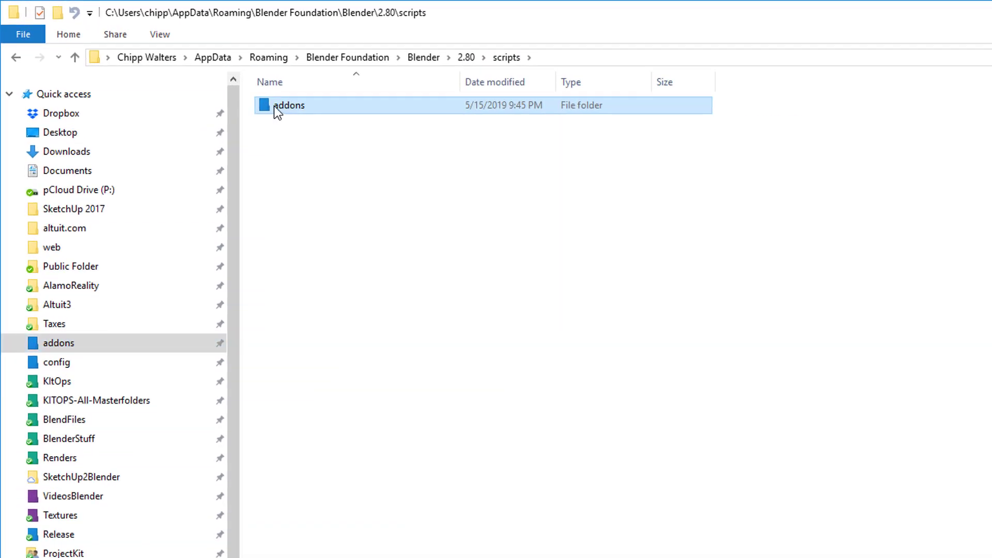
{"action": "double_click", "coordinate": [274, 106]}
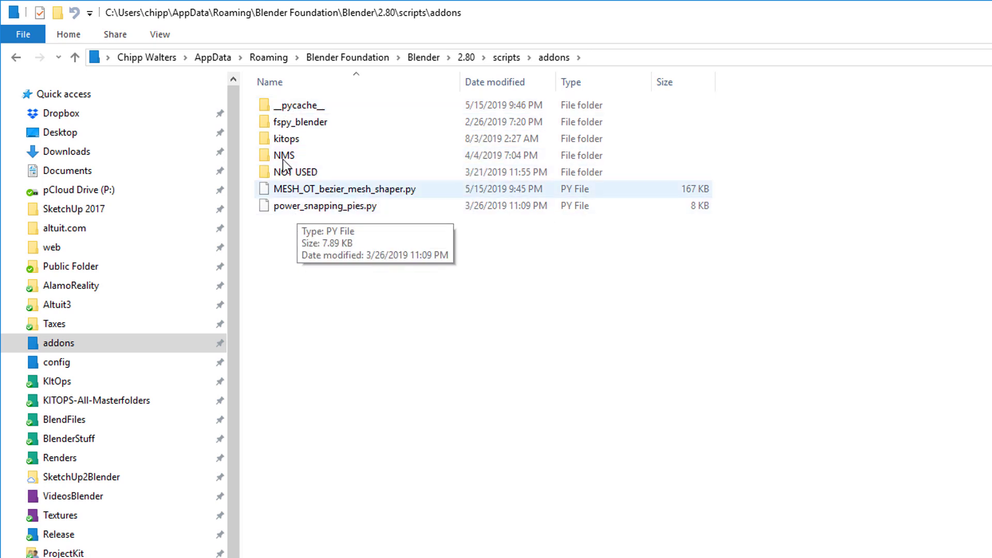
{"action": "double_click", "coordinate": [271, 140]}
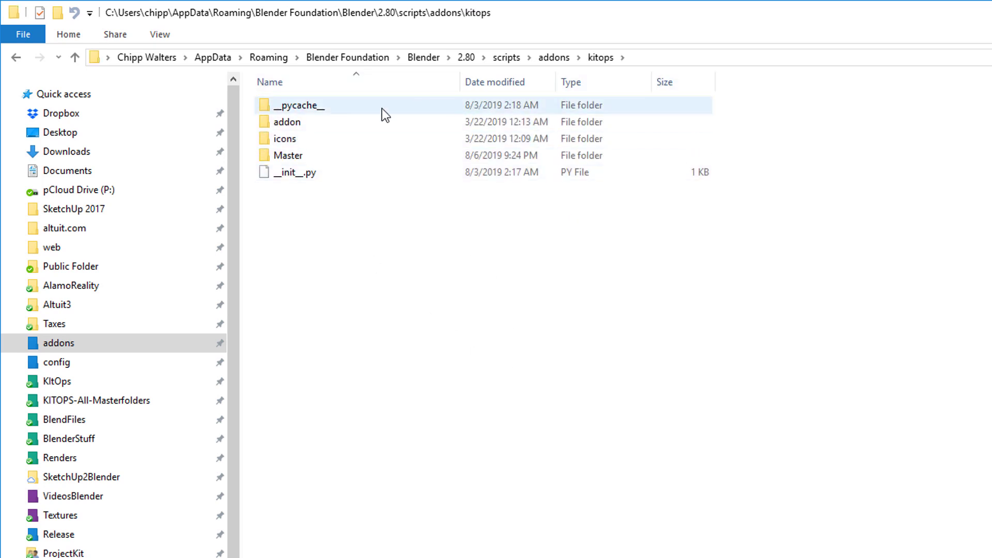
{"action": "double_click", "coordinate": [268, 156]}
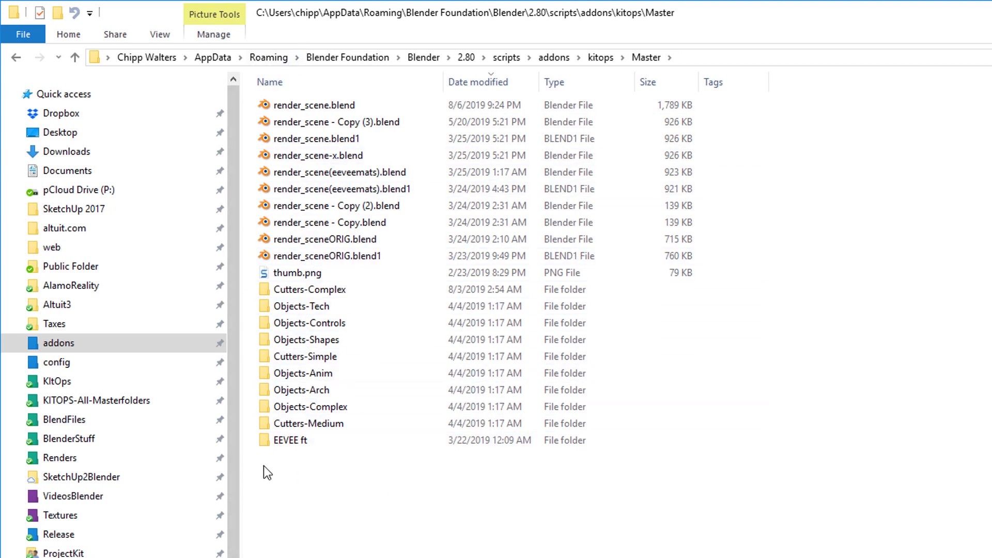
Create a new folder named "test" inside the kitops Master folder.
{"action": "right_click", "coordinate": [292, 462]}
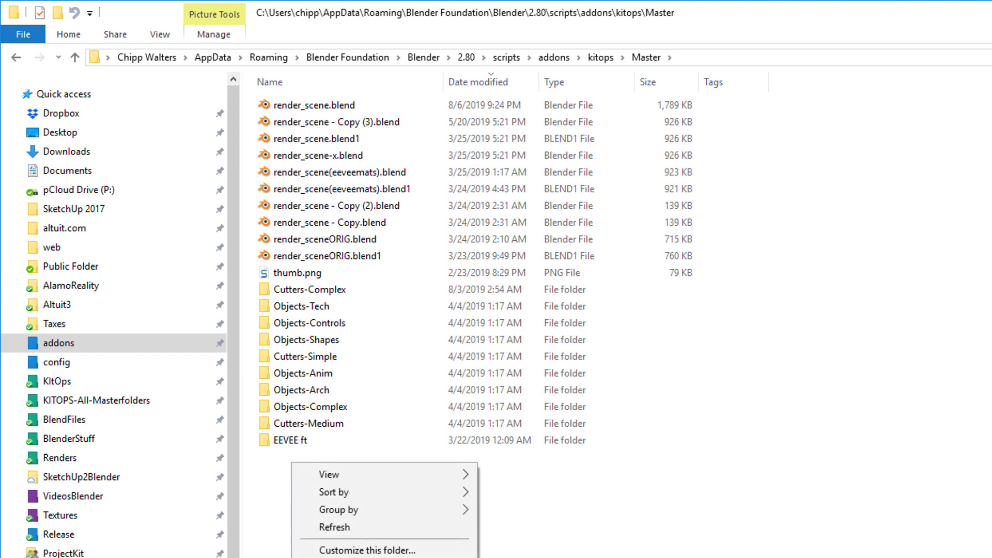
{"action": "key", "text": "ctrl+shift+n"}
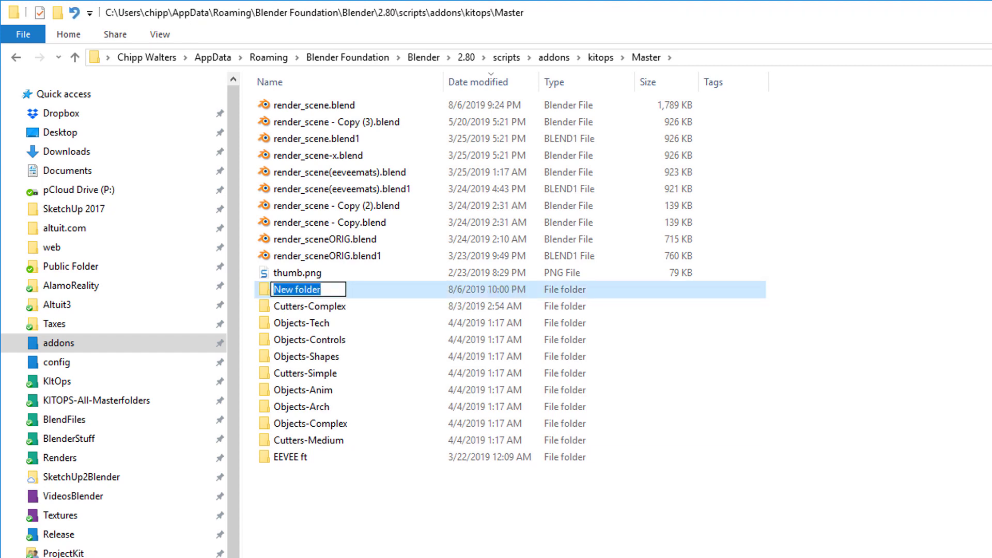
{"action": "type", "text": "test"}
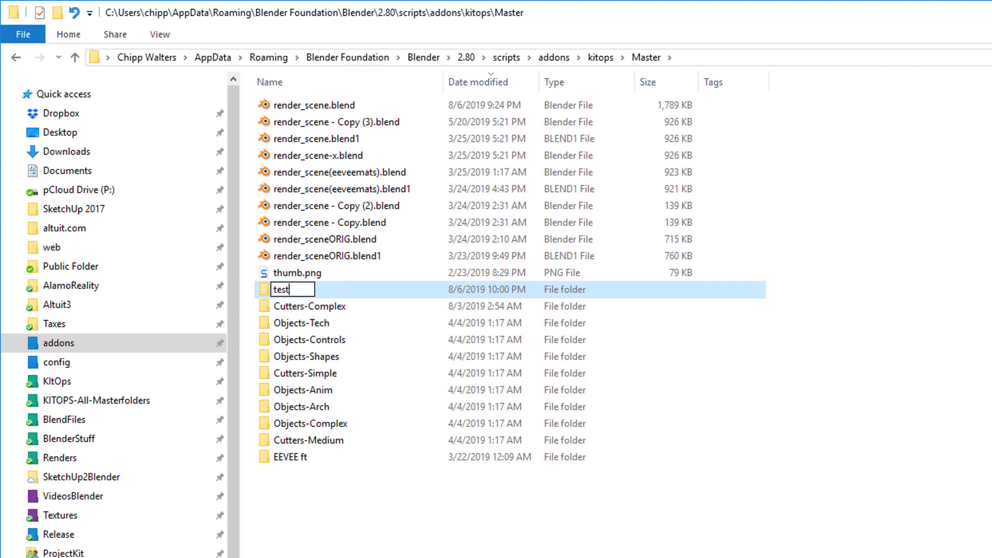
{"action": "key", "text": "Return"}
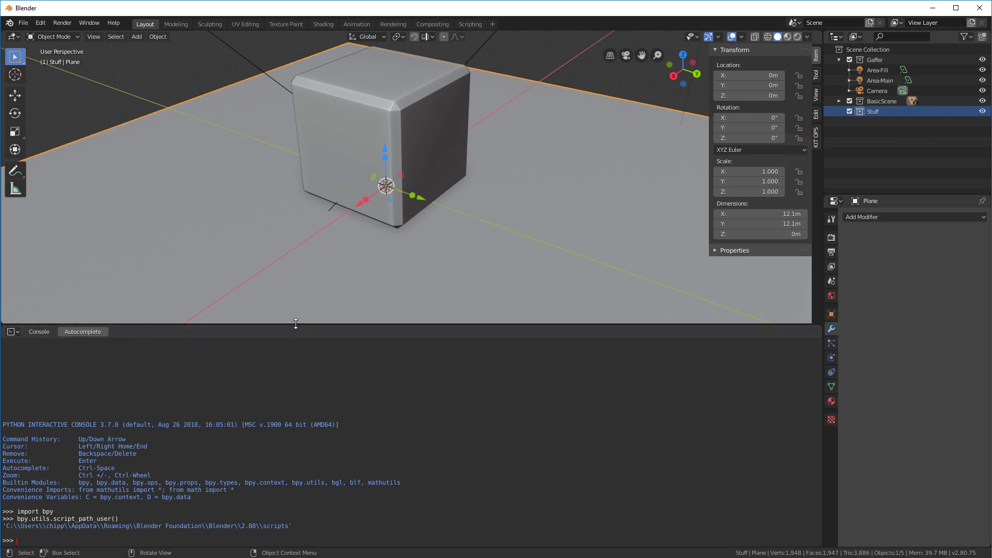
Back in Blender, collapse the console area and delete all objects in the scene.
{"action": "left_click_drag", "start_coordinate": [293, 326], "coordinate": [294, 535]}
{"action": "left_click", "coordinate": [377, 232]}
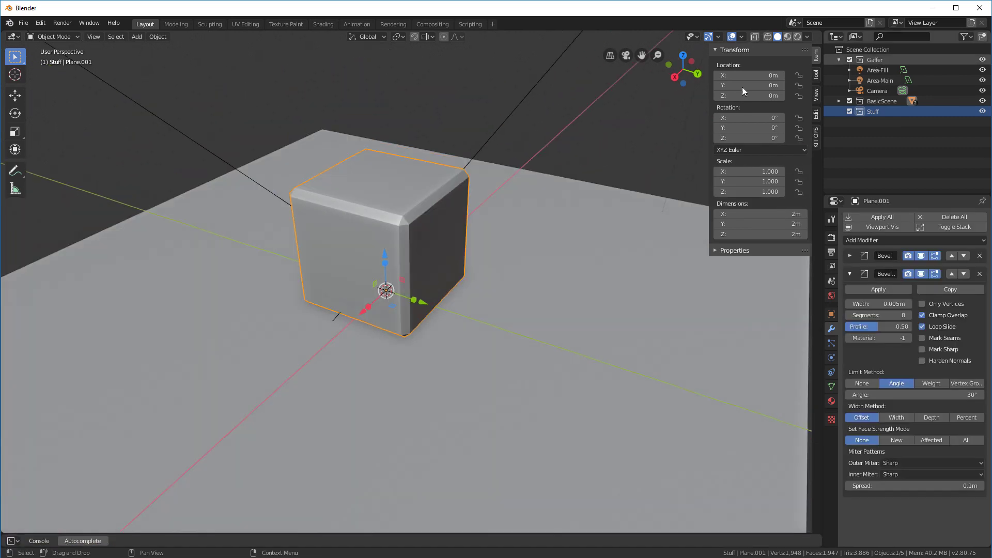
{"action": "key", "text": "a"}
{"action": "key", "text": "x"}
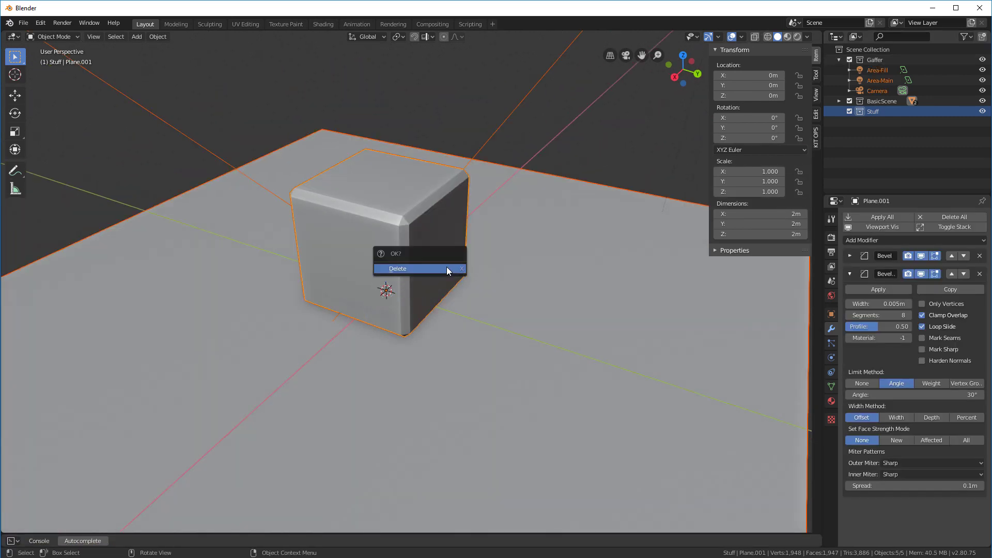
{"action": "left_click", "coordinate": [447, 267]}
Delete the Gaffer, BasicScene and Stuff collections from the scene.
{"action": "left_click", "coordinate": [865, 68]}
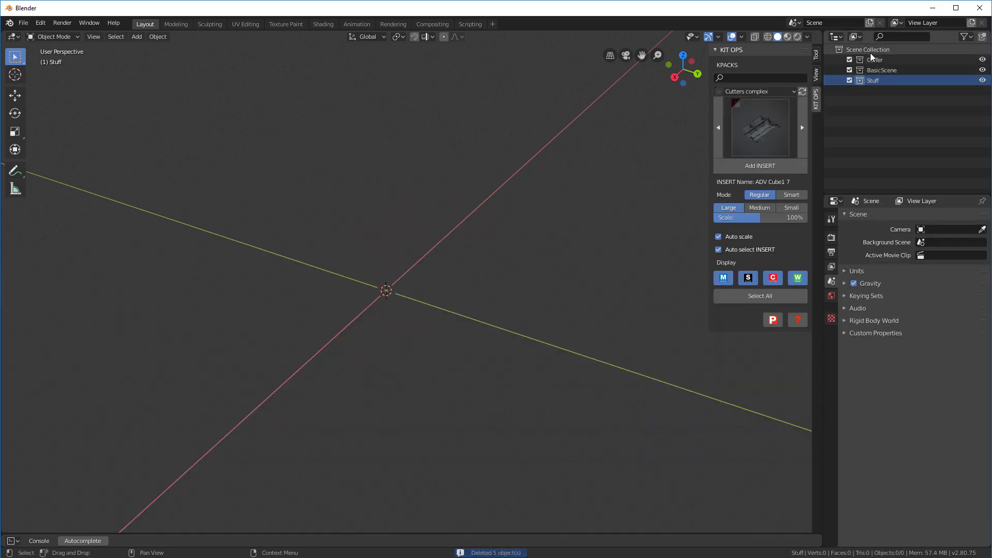
{"action": "key", "text": "a"}
{"action": "key", "text": "x"}
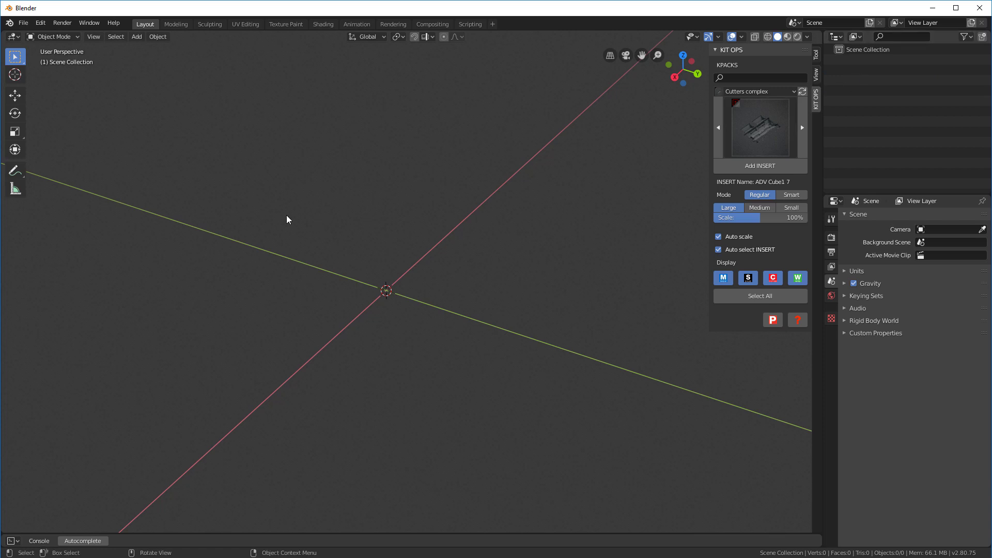
Save the empty scene as bolt.blend in the add-on folder kitops\Master\test.
{"action": "left_click", "coordinate": [23, 22]}
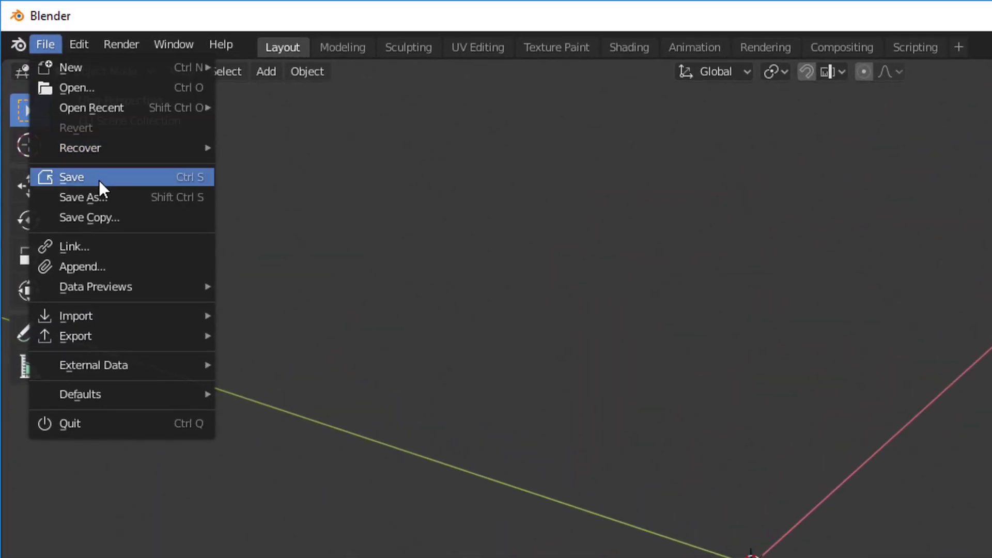
{"action": "left_click", "coordinate": [49, 90]}
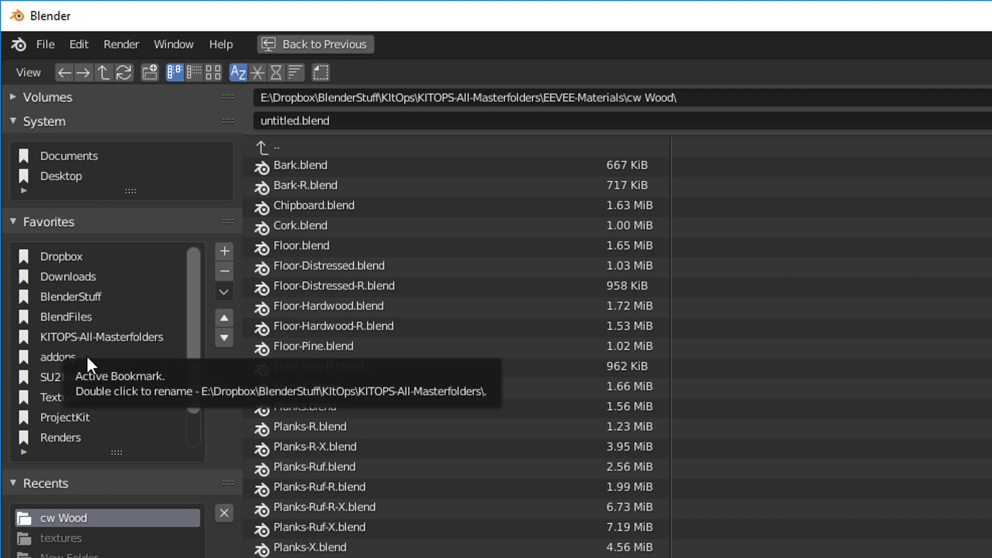
{"action": "left_click", "coordinate": [51, 355]}
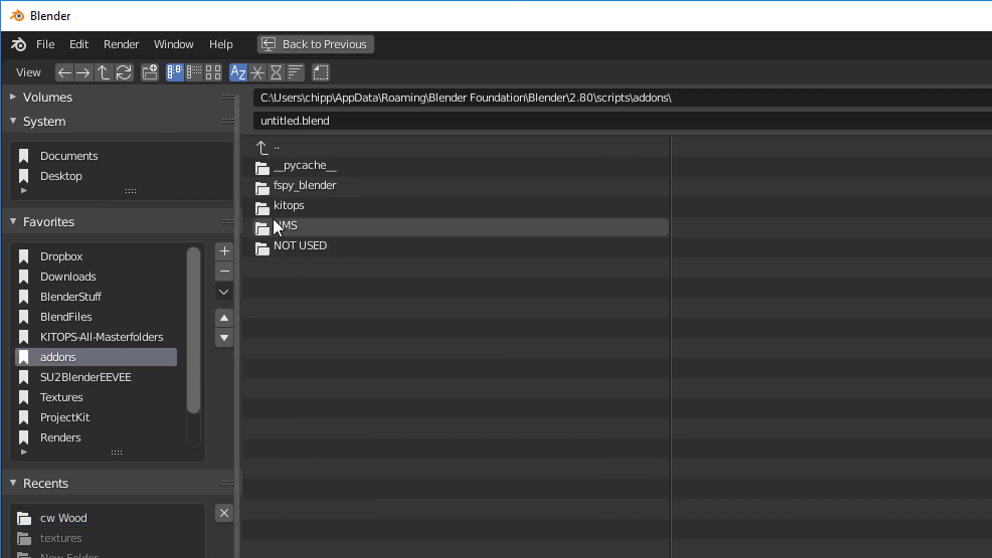
{"action": "double_click", "coordinate": [296, 207]}
{"action": "double_click", "coordinate": [295, 222]}
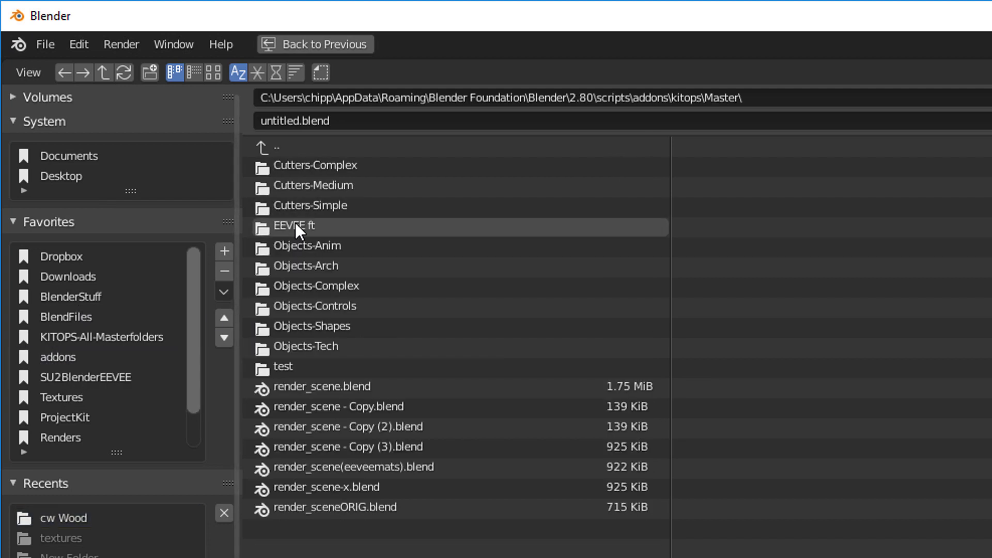
{"action": "double_click", "coordinate": [282, 366]}
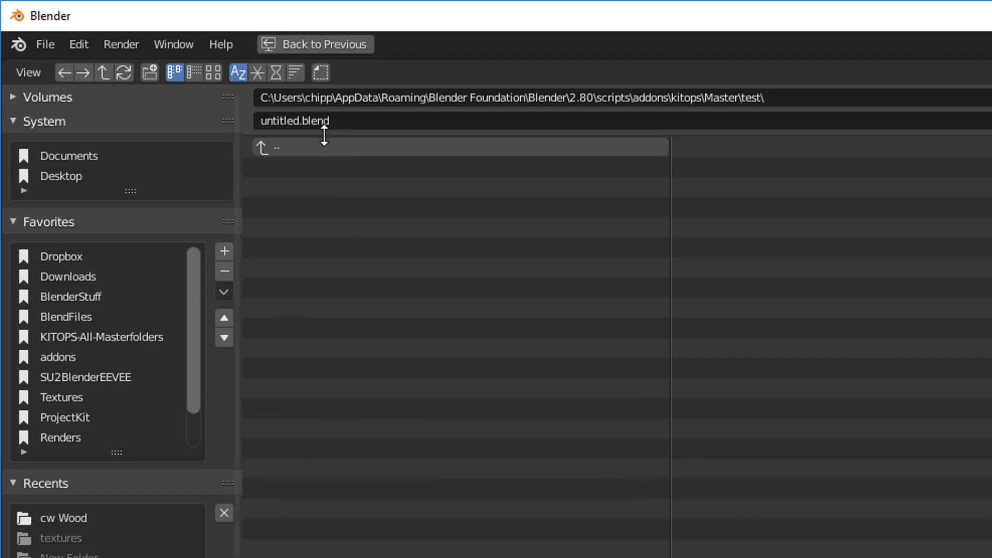
{"action": "left_click", "coordinate": [338, 122]}
{"action": "key", "text": "BackSpace"}
{"action": "type", "text": "bol"}
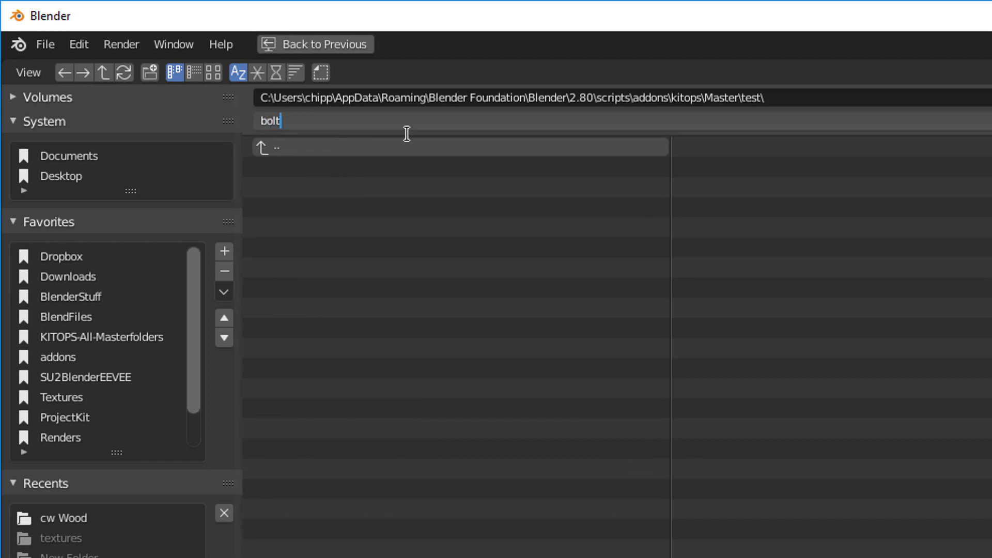
{"action": "type", "text": "t"}
{"action": "key", "text": "Return"}
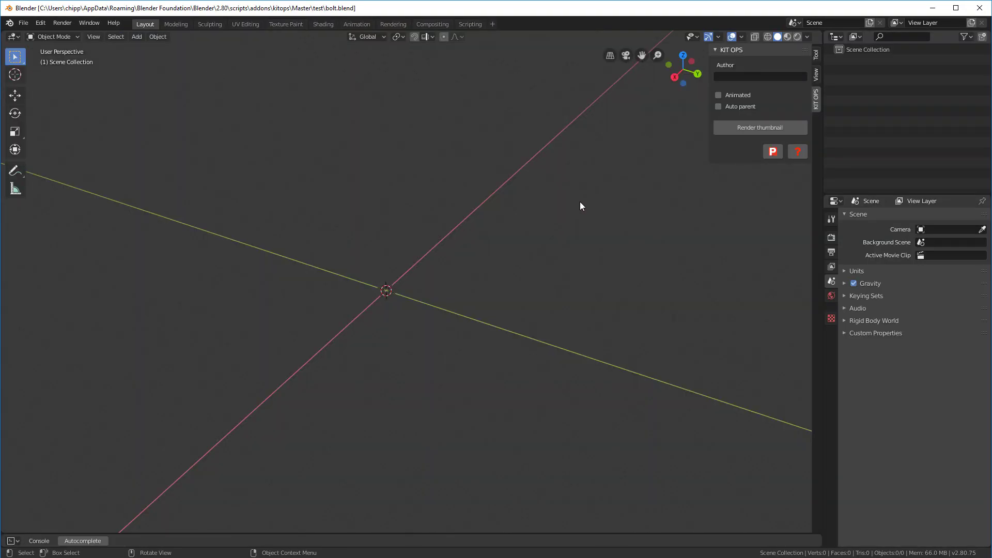
Add a 2 m plane at the origin and extrude its face downward about 1.48 m into a solid block.
{"action": "key", "text": "shift+a"}
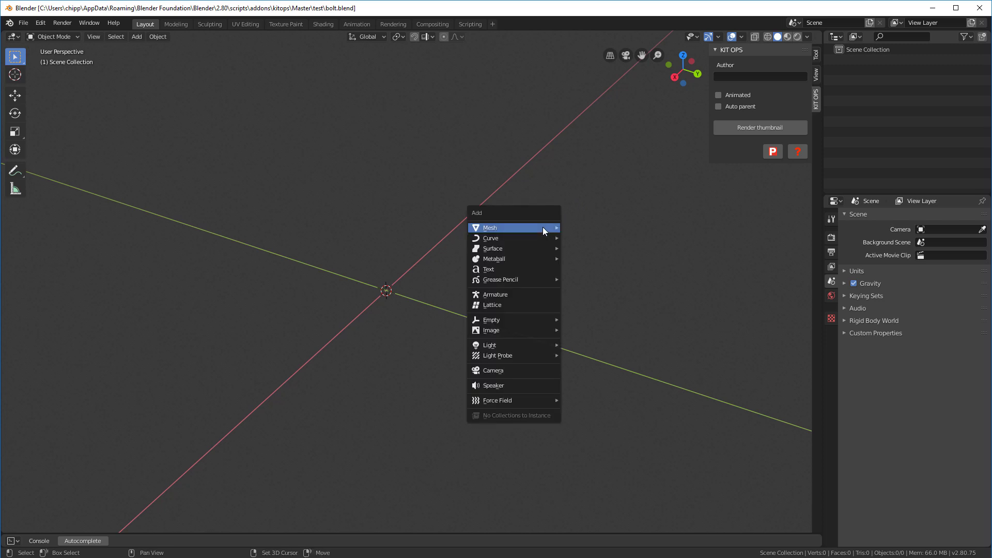
{"action": "mouse_move", "coordinate": [543, 228]}
{"action": "left_click", "coordinate": [584, 228]}
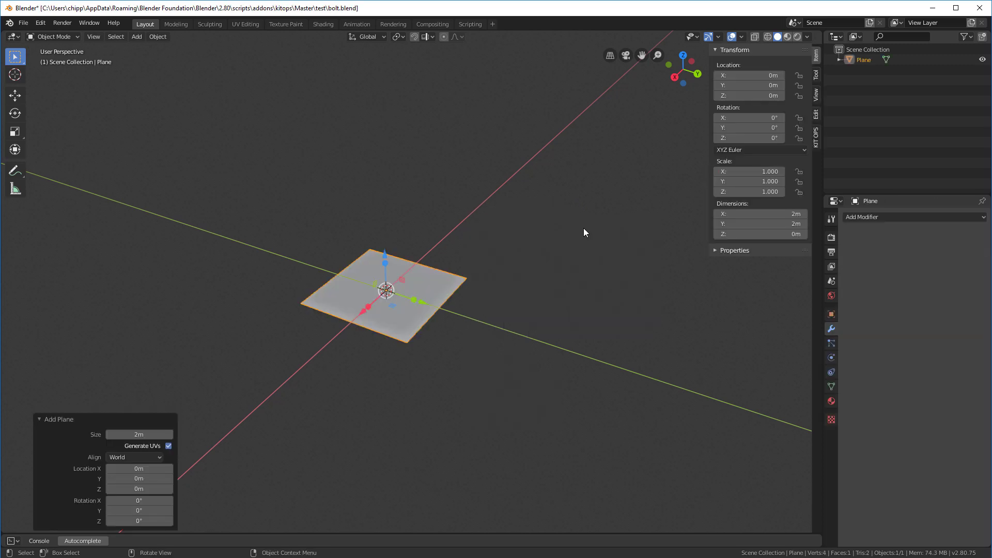
{"action": "key", "text": "Tab"}
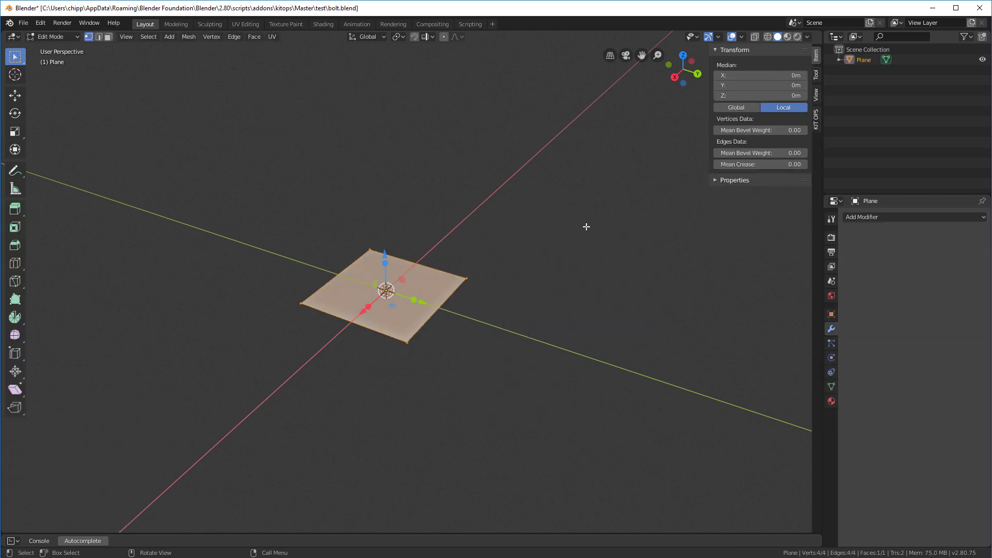
{"action": "key", "text": "e"}
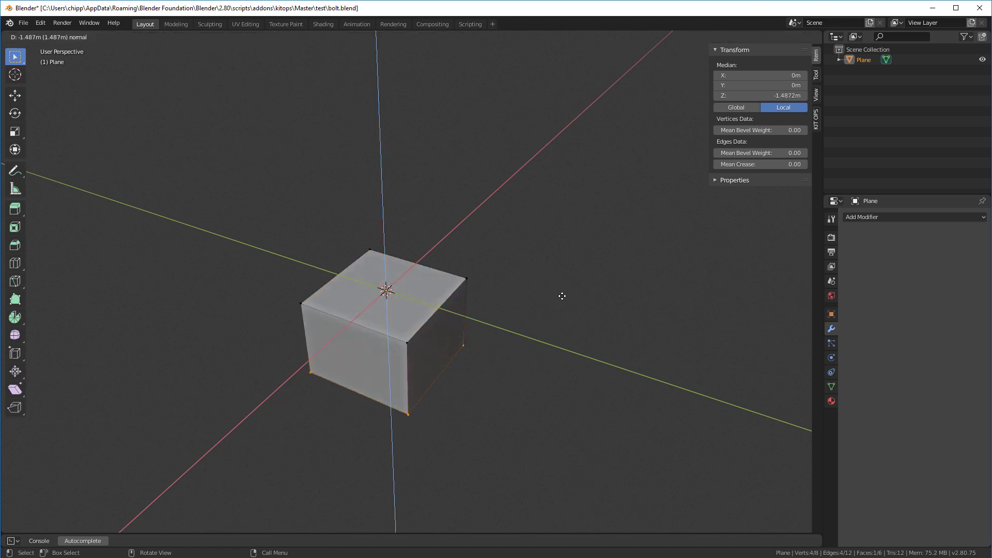
{"action": "left_click", "coordinate": [564, 295]}
{"action": "key", "text": "Tab"}
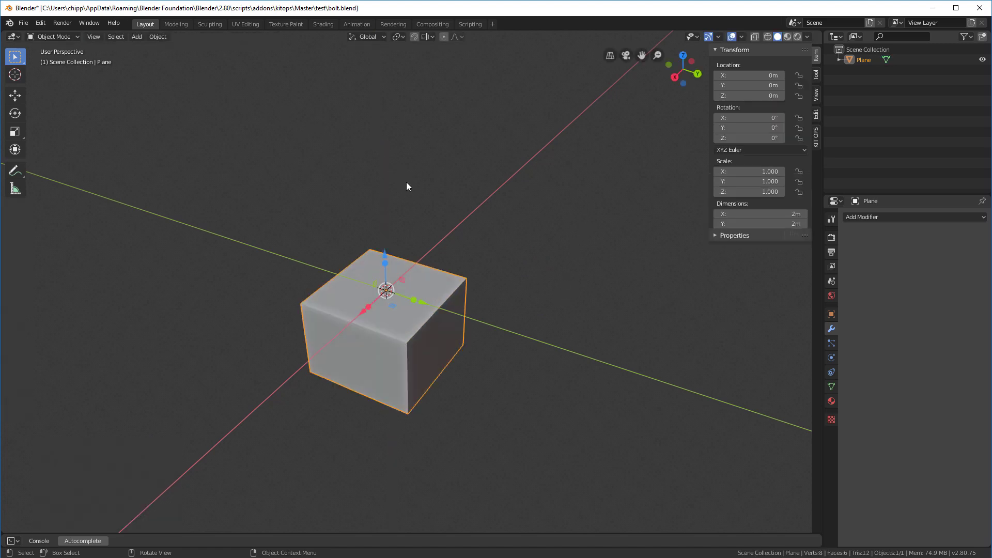
Add a second plane at the origin and scale its face down to about 0.273 in Edit Mode.
{"action": "middle_click_drag", "start_coordinate": [401, 246], "coordinate": [393, 281]}
{"action": "key", "text": "shift+a"}
{"action": "mouse_move", "coordinate": [447, 284]}
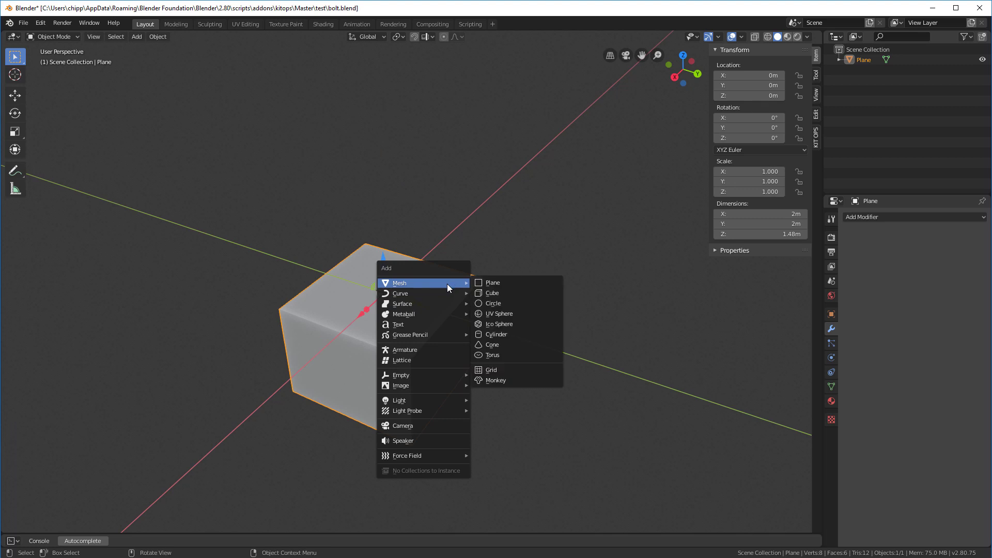
{"action": "left_click", "coordinate": [519, 282]}
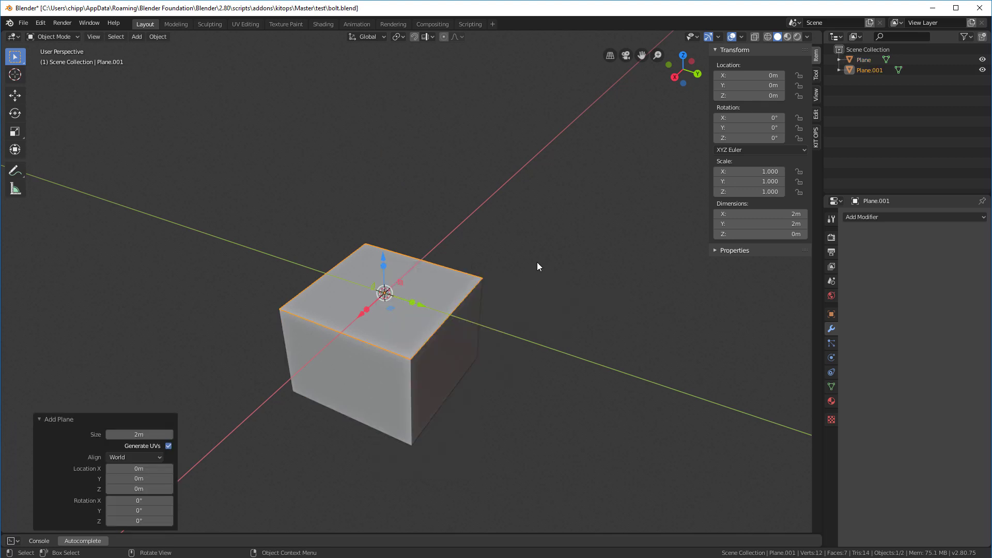
{"action": "key", "text": "Tab"}
{"action": "key", "text": "s"}
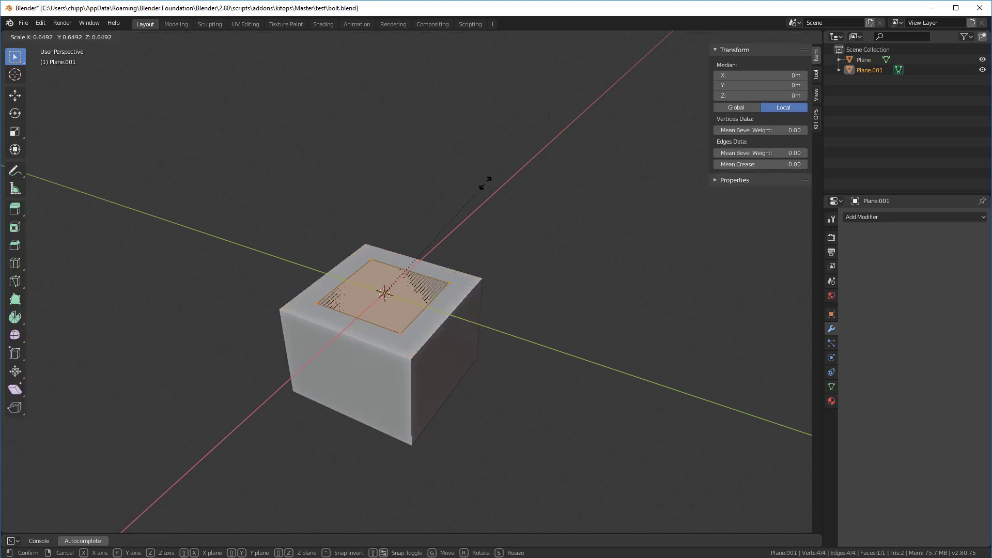
{"action": "left_click", "coordinate": [399, 231]}
Extrude the small plane's face upward about 0.3 m to form the bolt head.
{"action": "scroll", "coordinate": [392, 300], "scroll_direction": "up", "scroll_amount": 2}
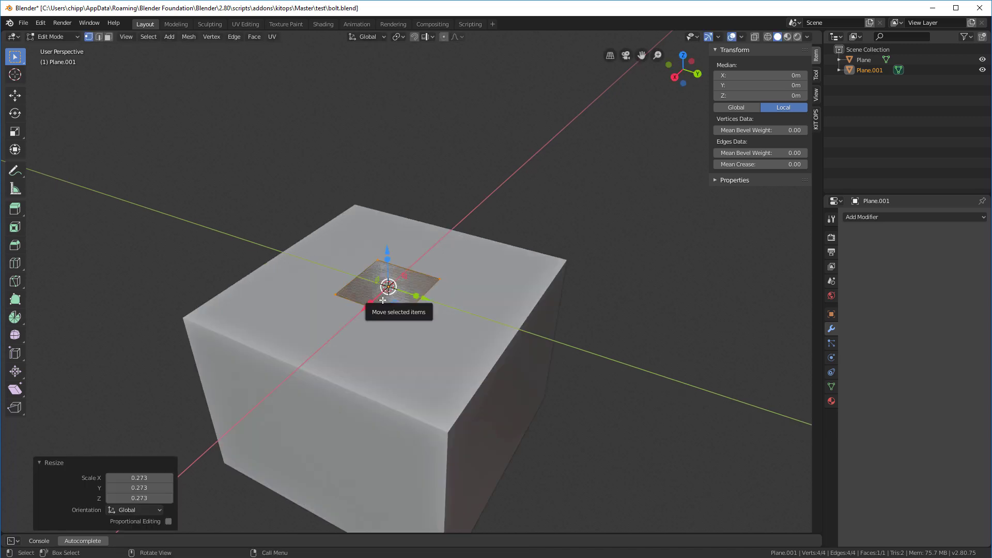
{"action": "key", "text": "e"}
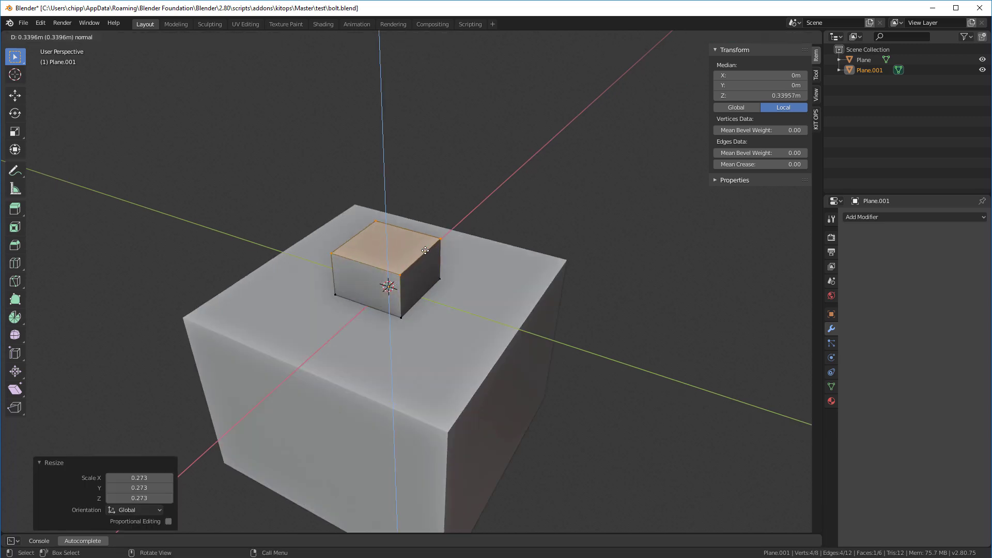
{"action": "left_click", "coordinate": [428, 314]}
Inset the bottom face of the bolt head by about 0.13 m, working in X-ray view.
{"action": "key", "text": "alt+z"}
{"action": "middle_click_drag", "start_coordinate": [429, 313], "coordinate": [399, 281]}
{"action": "key", "text": "alt+a"}
{"action": "key", "text": "3"}
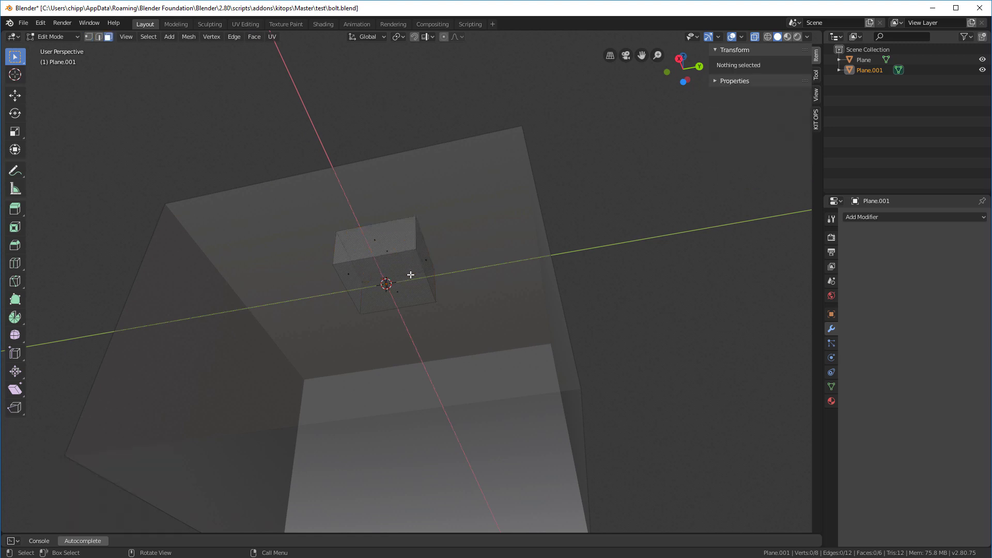
{"action": "left_click", "coordinate": [409, 273]}
{"action": "middle_click_drag", "start_coordinate": [379, 281], "coordinate": [461, 254]}
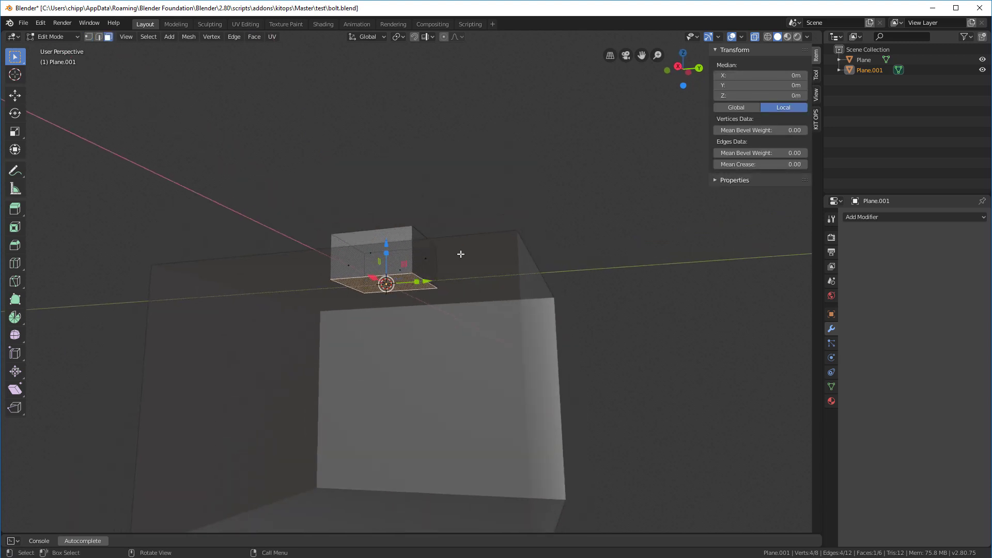
{"action": "key", "text": "i"}
{"action": "left_click", "coordinate": [413, 288]}
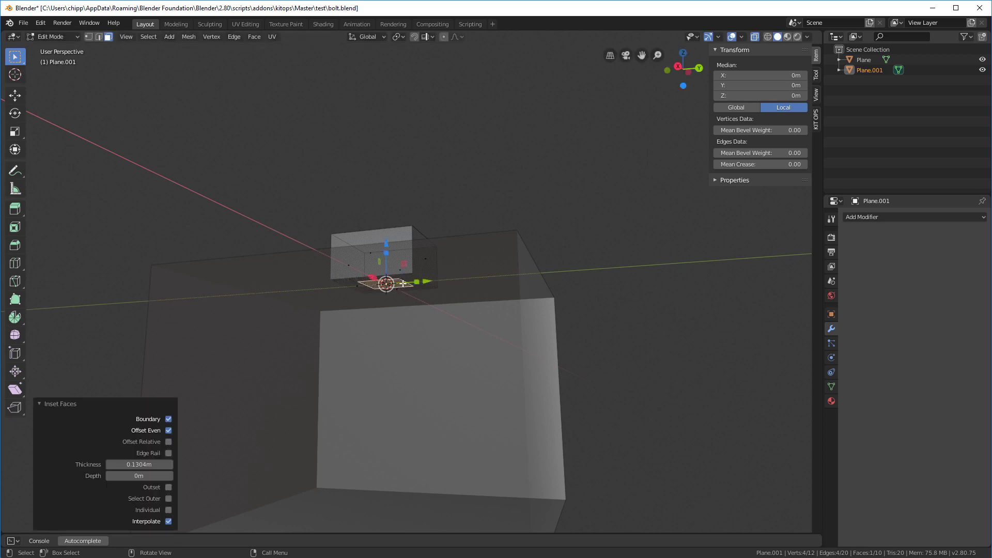
Extrude the inset face downward about 1 m as the bolt shaft, then return to Object Mode with X-ray off.
{"action": "mouse_move", "coordinate": [414, 288]}
{"action": "middle_mouse_down"}
{"action": "mouse_move", "coordinate": [423, 188]}
{"action": "mouse_move", "coordinate": [420, 292]}
{"action": "middle_mouse_up"}
{"action": "key", "text": "e"}
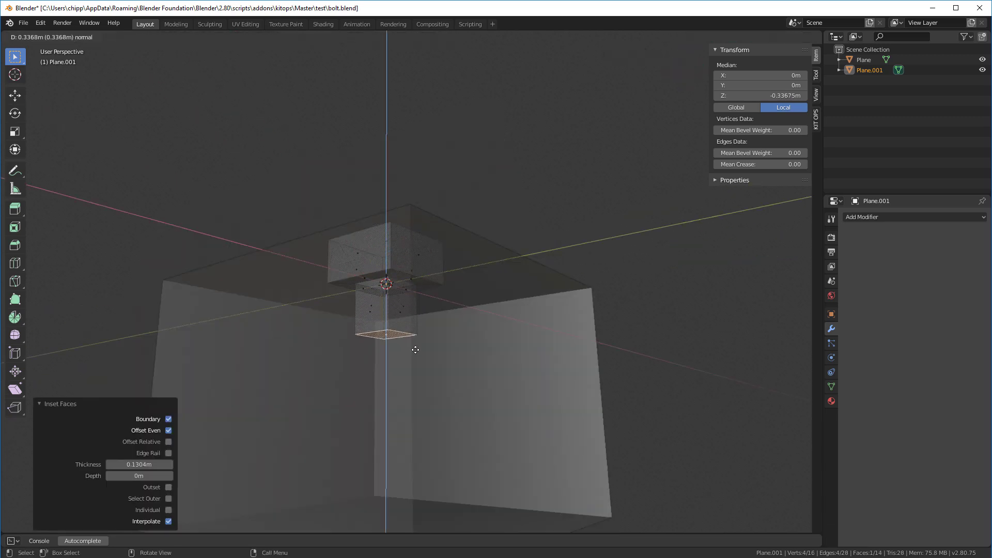
{"action": "left_click", "coordinate": [428, 445]}
{"action": "middle_click_drag", "start_coordinate": [468, 111], "coordinate": [427, 167]}
{"action": "key", "text": "Tab"}
{"action": "key", "text": "alt+z"}
{"action": "scroll", "coordinate": [426, 167], "scroll_direction": "up", "scroll_amount": 2}
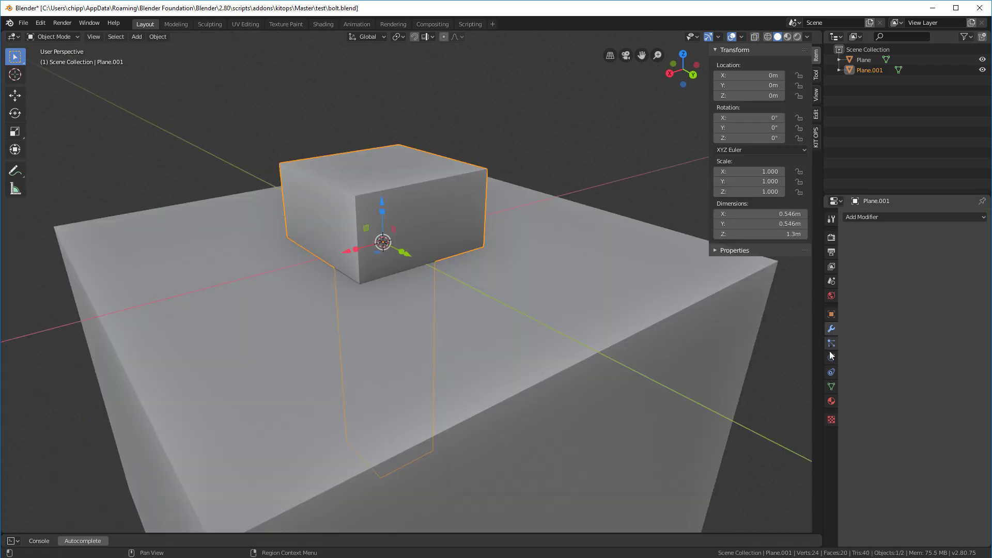
Add a Subdivision Surface modifier to the bolt with render and viewport subdivisions set to 3.
{"action": "left_click", "coordinate": [866, 216]}
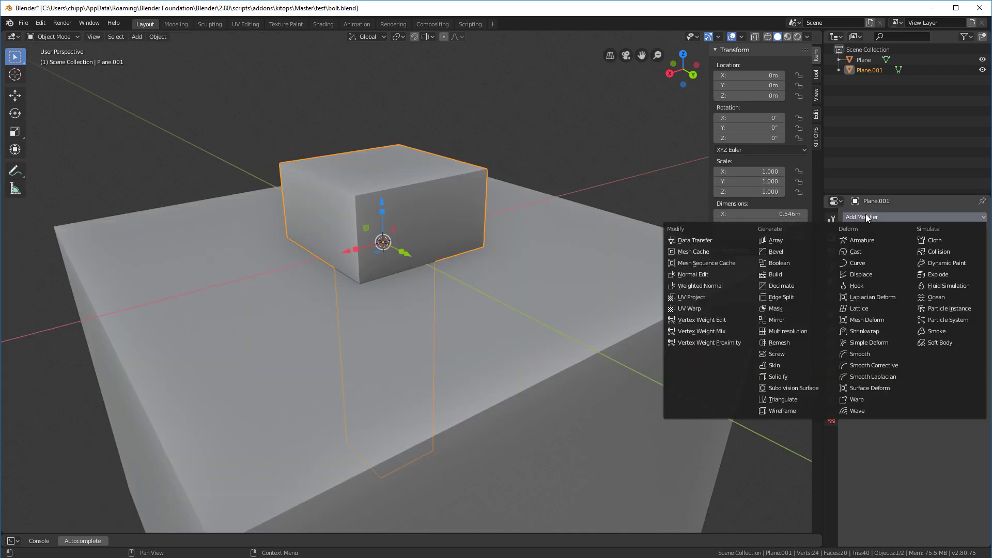
{"action": "left_click", "coordinate": [783, 387]}
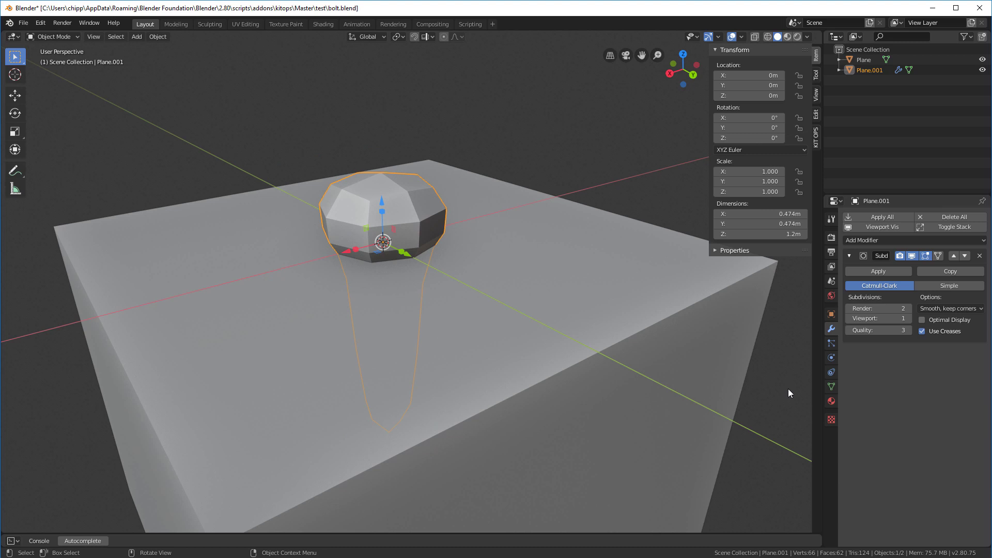
{"action": "left_click", "coordinate": [909, 319]}
{"action": "left_click", "coordinate": [909, 309]}
{"action": "left_click", "coordinate": [908, 318]}
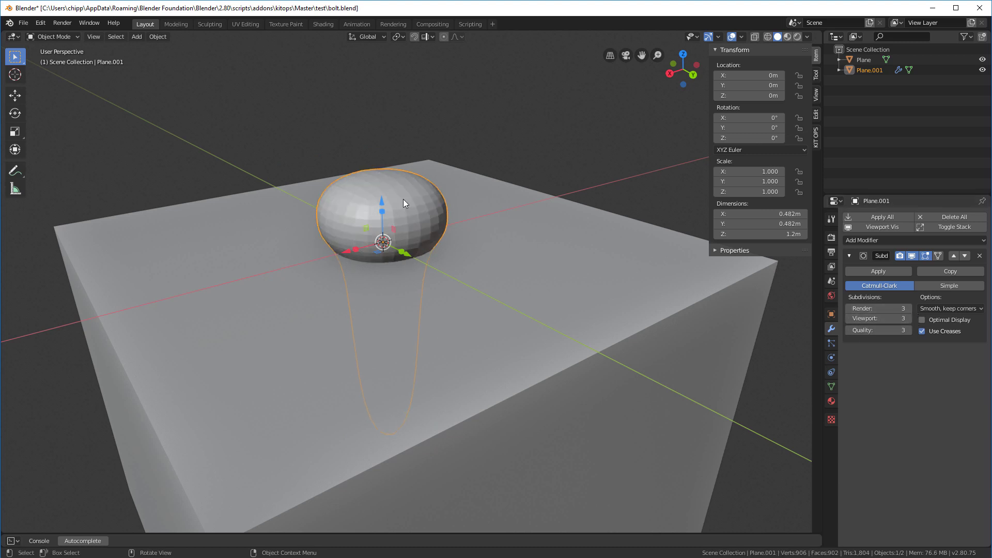
Crease the outer edge loops at the top and underside of the bolt head with a value of 1.
{"action": "key", "text": "Tab"}
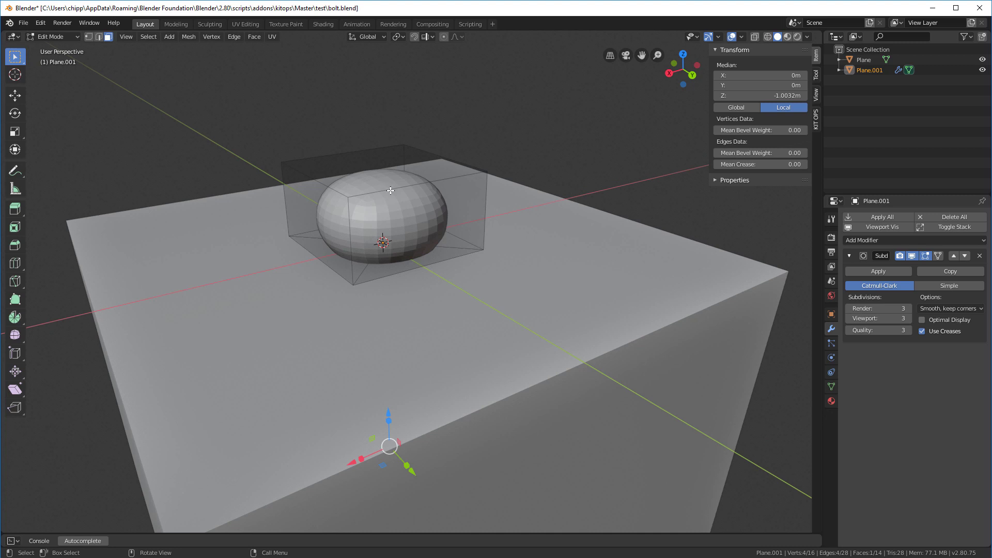
{"action": "key", "text": "2"}
{"action": "left_click", "coordinate": [390, 191]}
{"action": "left_click", "coordinate": [416, 171], "text": "alt"}
{"action": "middle_click_drag", "start_coordinate": [416, 171], "coordinate": [392, 476]}
{"action": "left_click", "coordinate": [397, 284], "text": "alt+shift"}
{"action": "key", "text": "shift+e"}
{"action": "key", "text": "1"}
{"action": "key", "text": "Return"}
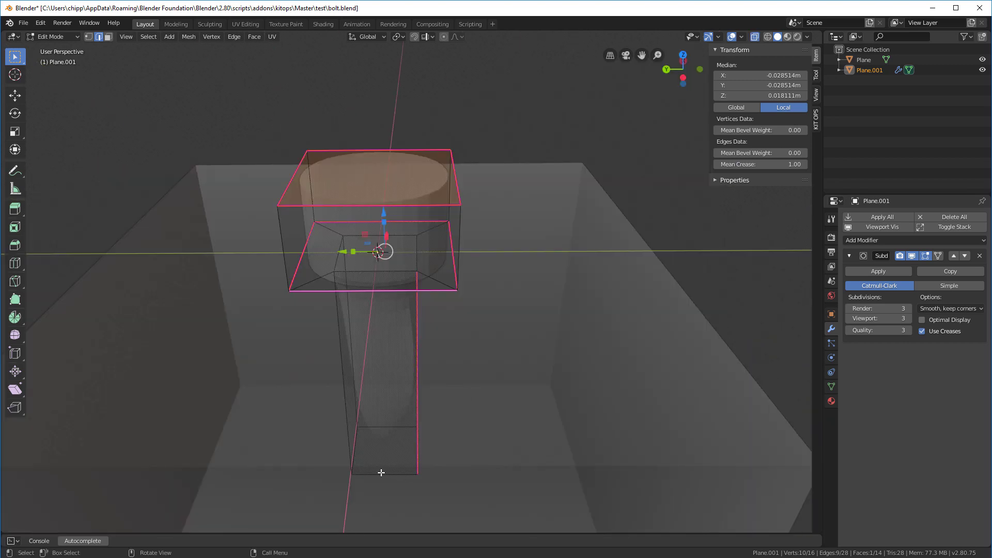
Select the bottom face of the shaft and set the mean crease of its edges to 1.00.
{"action": "key", "text": "3"}
{"action": "left_click", "coordinate": [409, 493]}
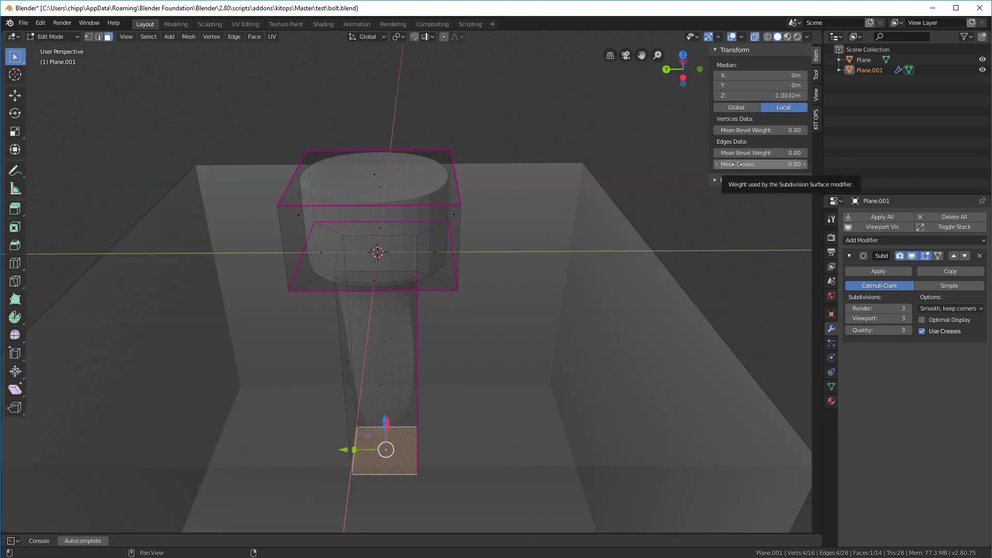
{"action": "left_click_drag", "start_coordinate": [737, 164], "coordinate": [786, 164]}
Crease the inner edge loop where the shaft meets the underside of the head and return to Object Mode.
{"action": "middle_click_drag", "start_coordinate": [333, 316], "coordinate": [295, 262]}
{"action": "scroll", "coordinate": [402, 223], "scroll_direction": "up", "scroll_amount": 4}
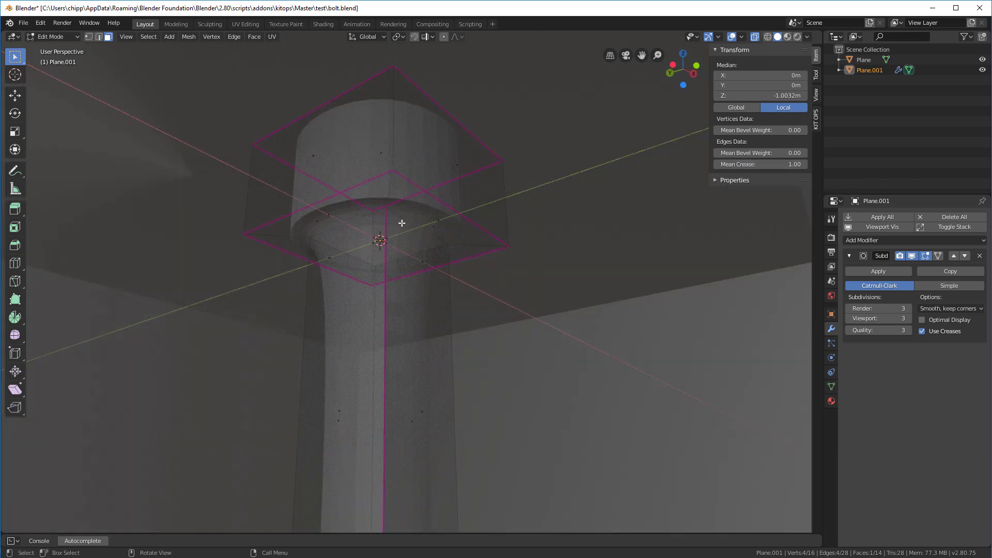
{"action": "left_click", "coordinate": [404, 219]}
{"action": "key", "text": "2"}
{"action": "left_click", "coordinate": [403, 219], "text": "alt"}
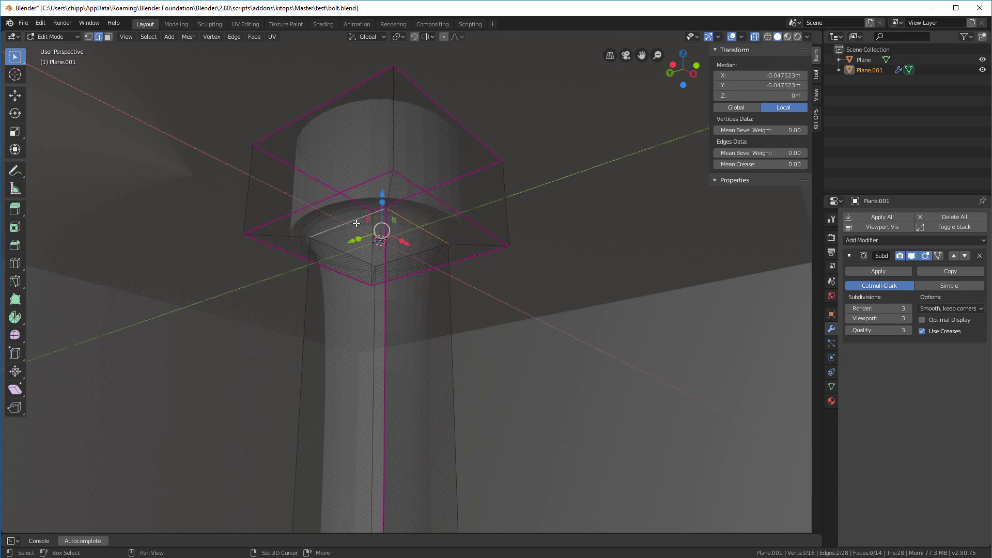
{"action": "middle_click_drag", "start_coordinate": [471, 253], "coordinate": [394, 330]}
{"action": "key", "text": "Tab"}
Add a Bevel modifier to the bolt after the Subdivision Surface modifier, limited by a 30° angle.
{"action": "middle_click_drag", "start_coordinate": [405, 215], "coordinate": [372, 211]}
{"action": "left_click", "coordinate": [848, 256]}
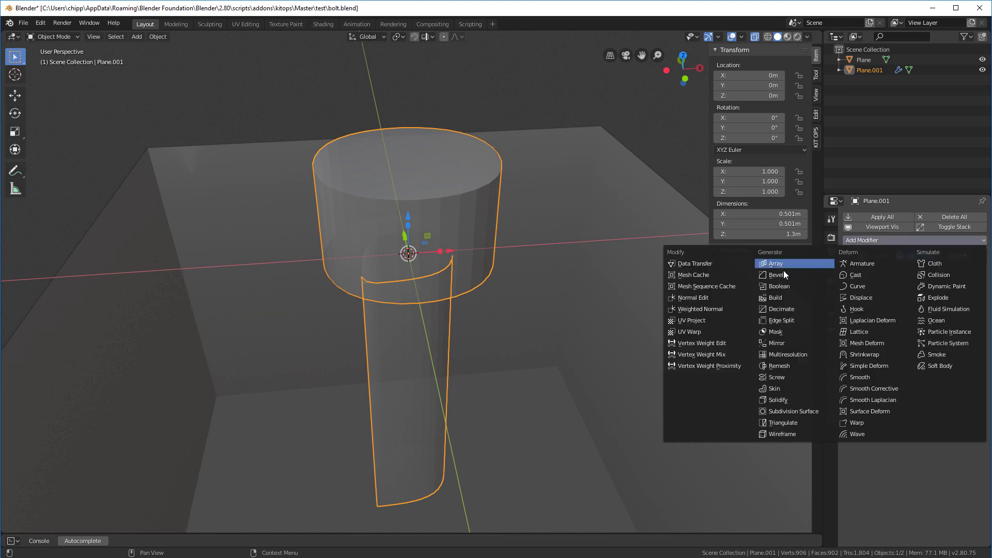
{"action": "left_click", "coordinate": [781, 277]}
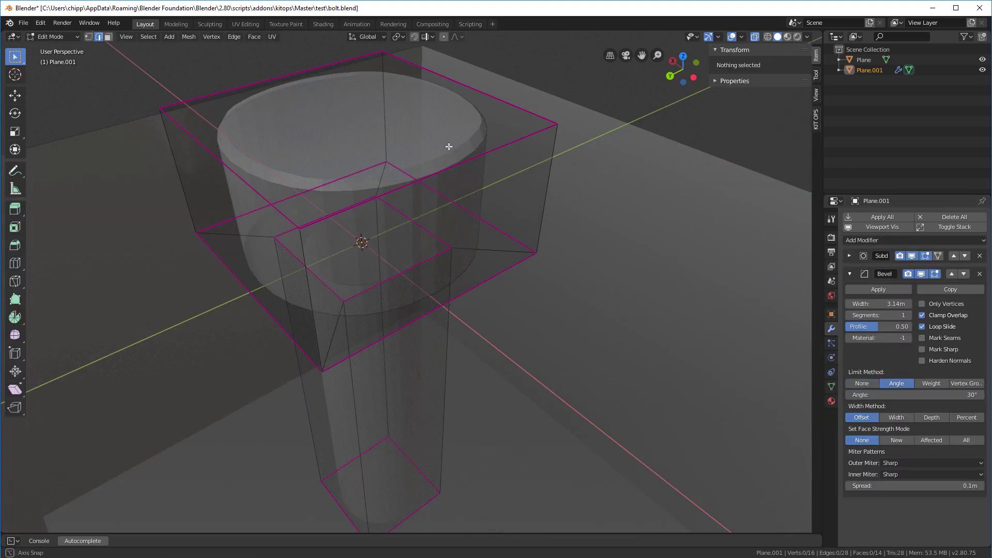
{"action": "middle_click_drag", "start_coordinate": [466, 154], "coordinate": [487, 134]}
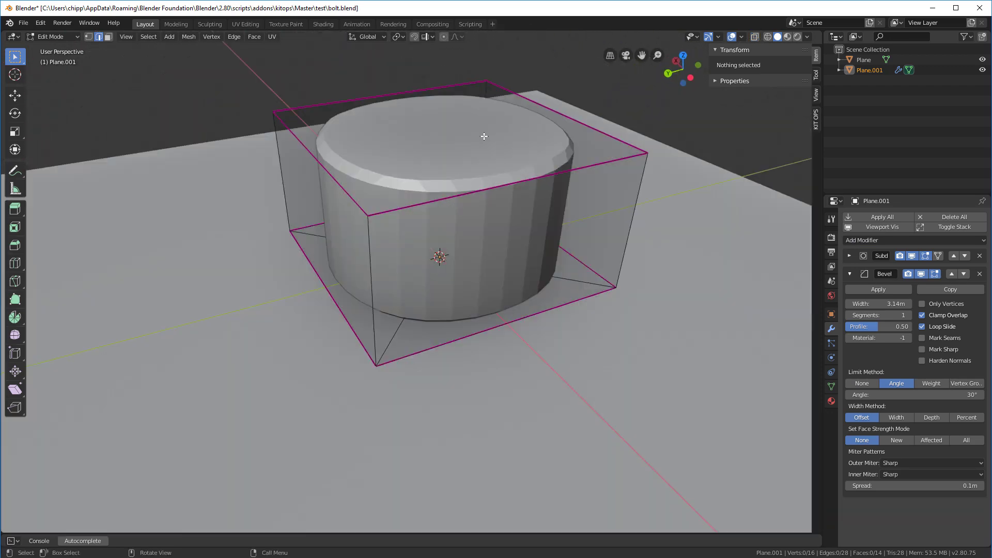
Return to Object Mode and apply smooth shading to the bolt.
{"action": "key", "text": "Tab"}
{"action": "right_click", "coordinate": [469, 179]}
{"action": "key", "text": "Escape"}
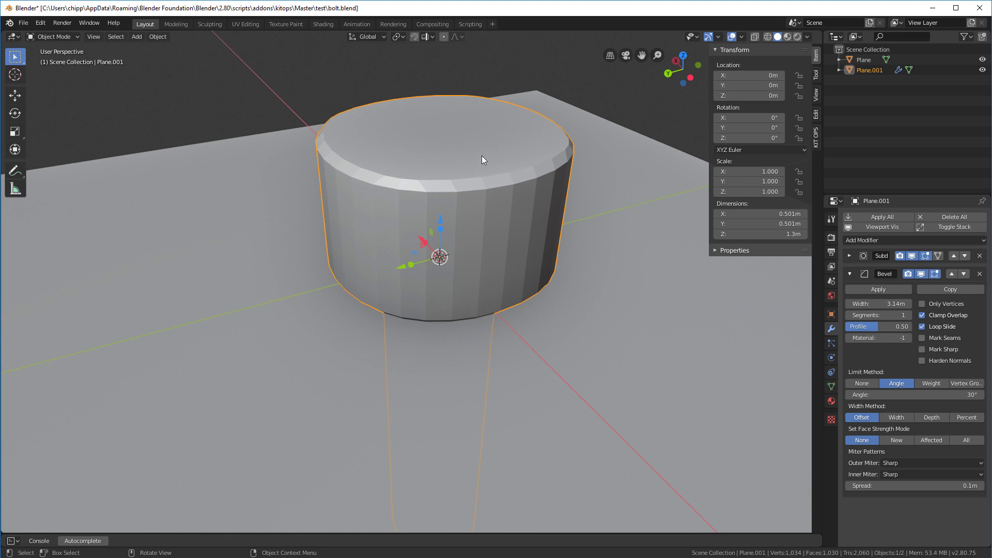
{"action": "right_click", "coordinate": [431, 159]}
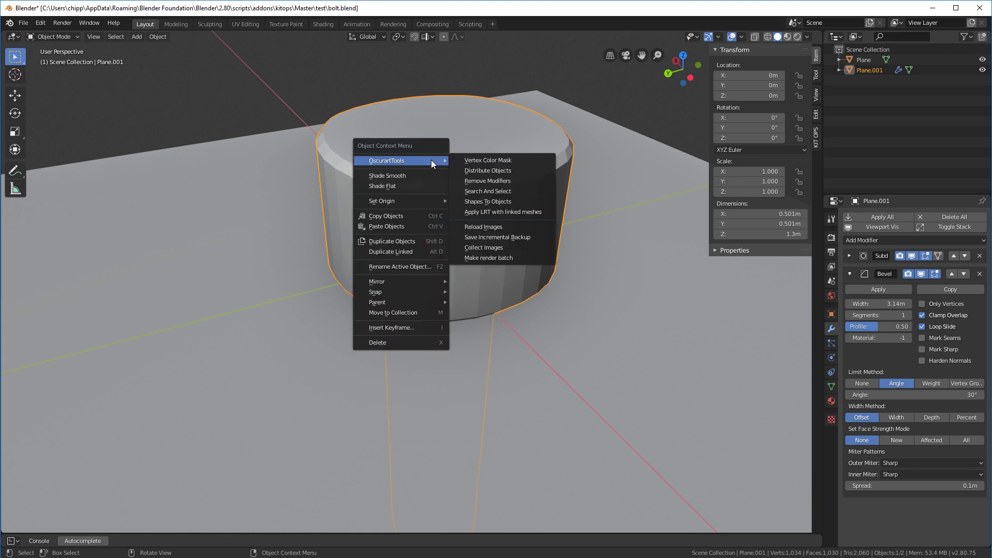
{"action": "left_click", "coordinate": [418, 176]}
{"action": "middle_click_drag", "start_coordinate": [417, 176], "coordinate": [474, 211]}
{"action": "scroll", "coordinate": [451, 187], "scroll_direction": "down", "scroll_amount": 3}
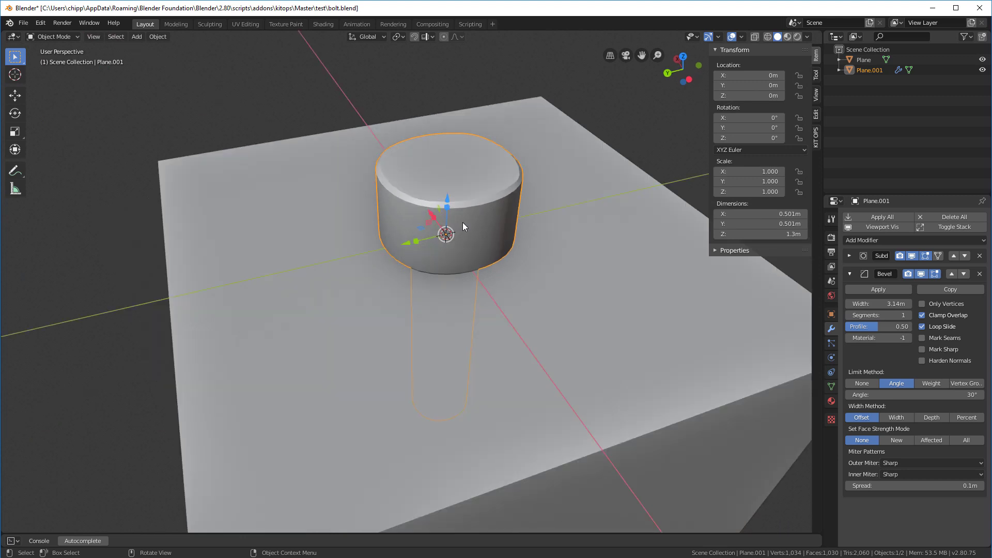
Turn on X-ray, add a third plane at the origin and scale its face down to just beyond the bolt head.
{"action": "key", "text": "alt+z"}
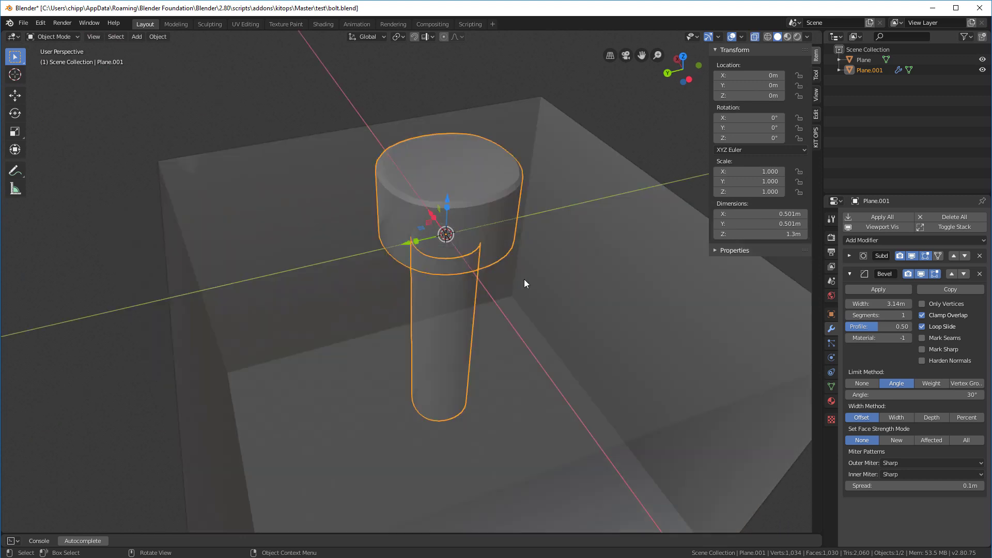
{"action": "key", "text": "shift+a"}
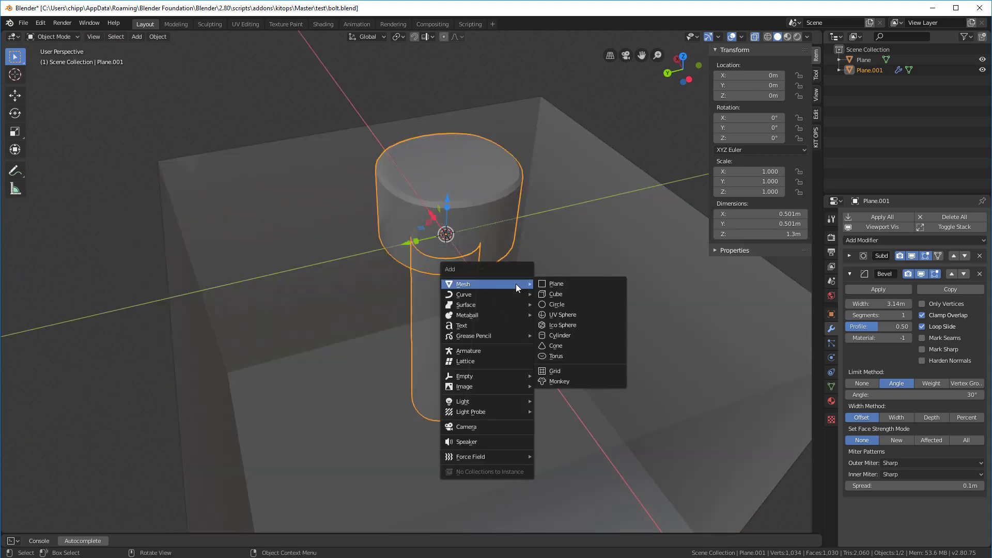
{"action": "left_click", "coordinate": [569, 286]}
{"action": "key", "text": "Tab"}
{"action": "key", "text": "s"}
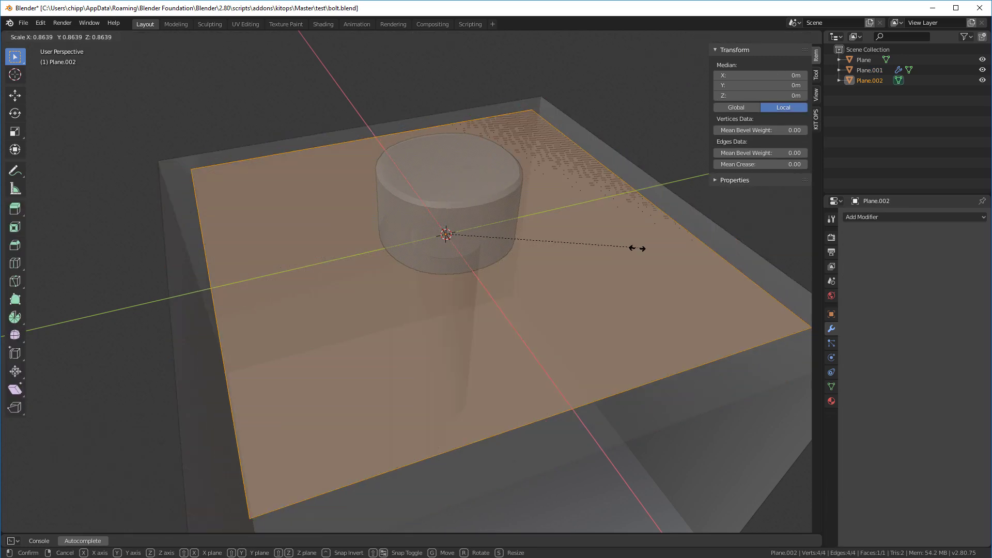
{"action": "left_click", "coordinate": [513, 273]}
Raise the new plane about 0.549 m along Z so it sits above the bolt head.
{"action": "key", "text": "g"}
{"action": "key", "text": "z"}
{"action": "left_click", "coordinate": [449, 79]}
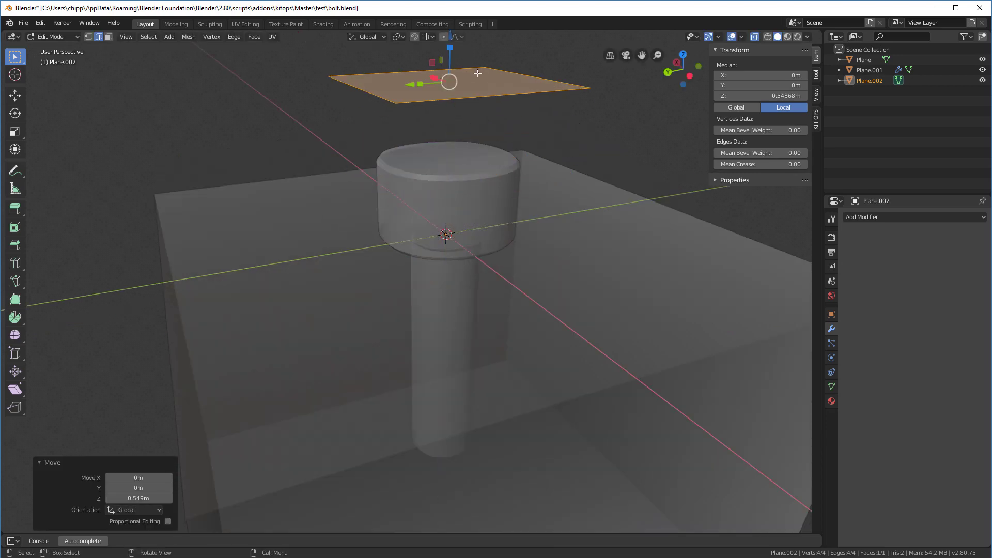
Extrude the raised plane down about 1.81 m around the bolt and move its bottom face up about 0.214 m.
{"action": "key", "text": "e"}
{"action": "left_click", "coordinate": [532, 476]}
{"action": "middle_click_drag", "start_coordinate": [533, 476], "coordinate": [525, 407]}
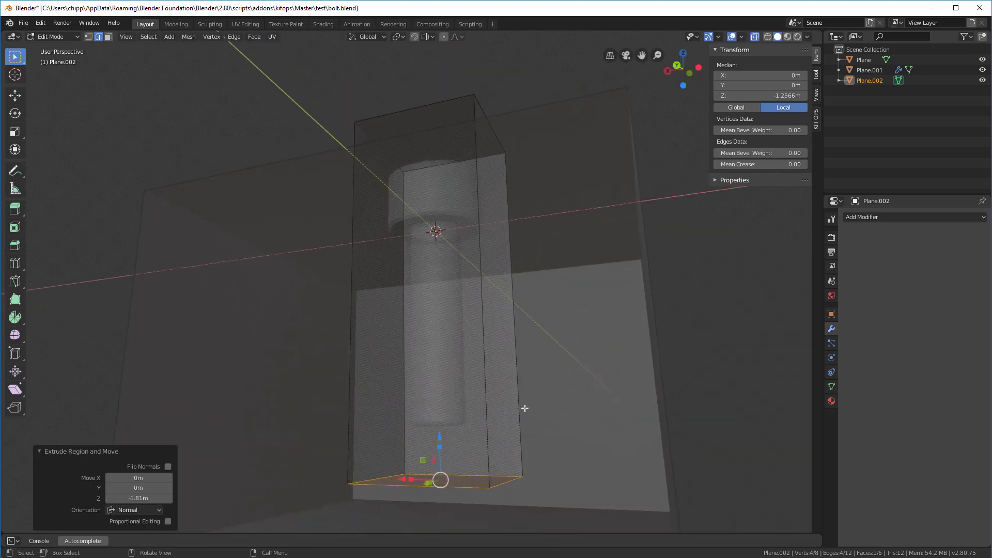
{"action": "left_click_drag", "start_coordinate": [437, 447], "coordinate": [438, 394]}
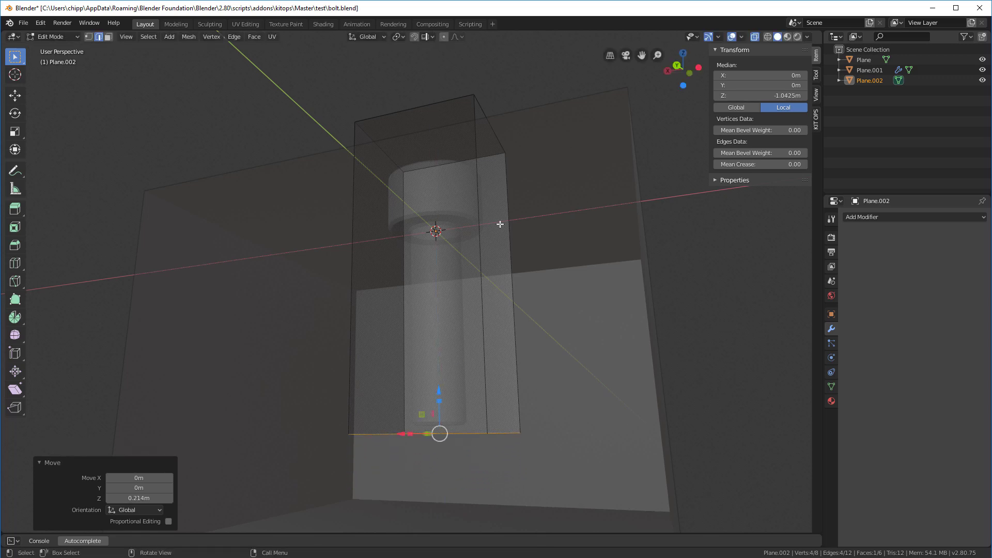
Fully crease the edges of the enclosing box's top and bottom faces and return to Object Mode.
{"action": "middle_click_drag", "start_coordinate": [500, 222], "coordinate": [368, 199]}
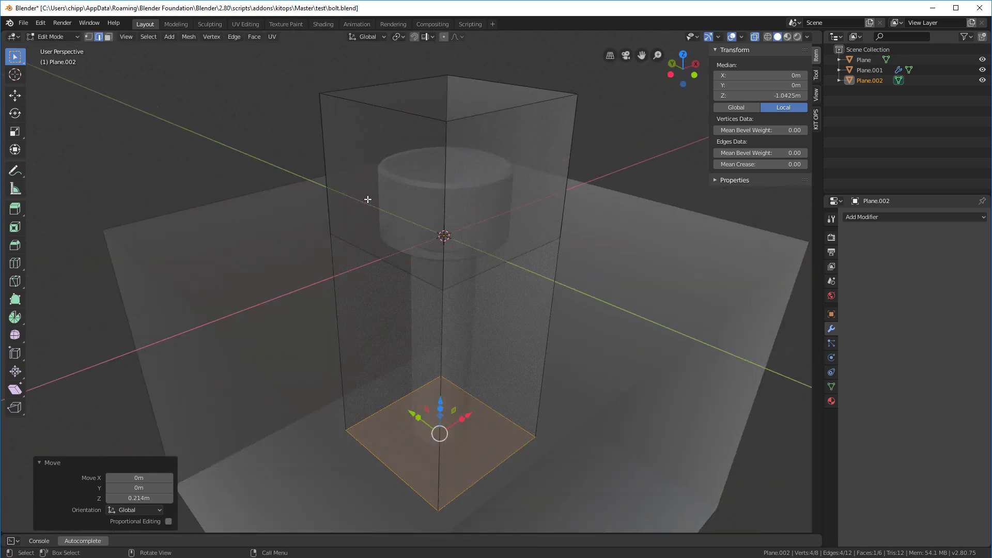
{"action": "key", "text": "3"}
{"action": "left_click", "coordinate": [464, 94], "text": "shift"}
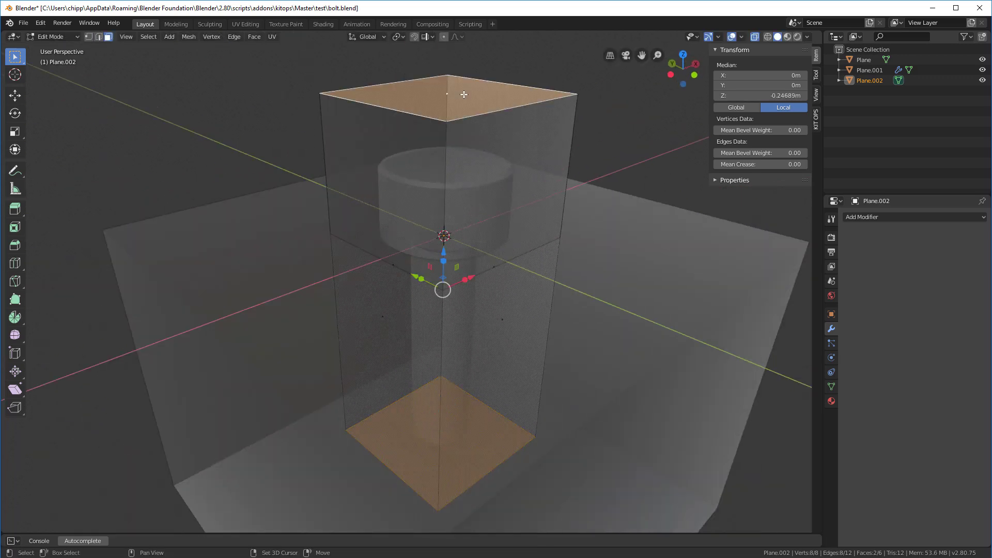
{"action": "left_click_drag", "start_coordinate": [760, 165], "coordinate": [806, 164]}
{"action": "key", "text": "Tab"}
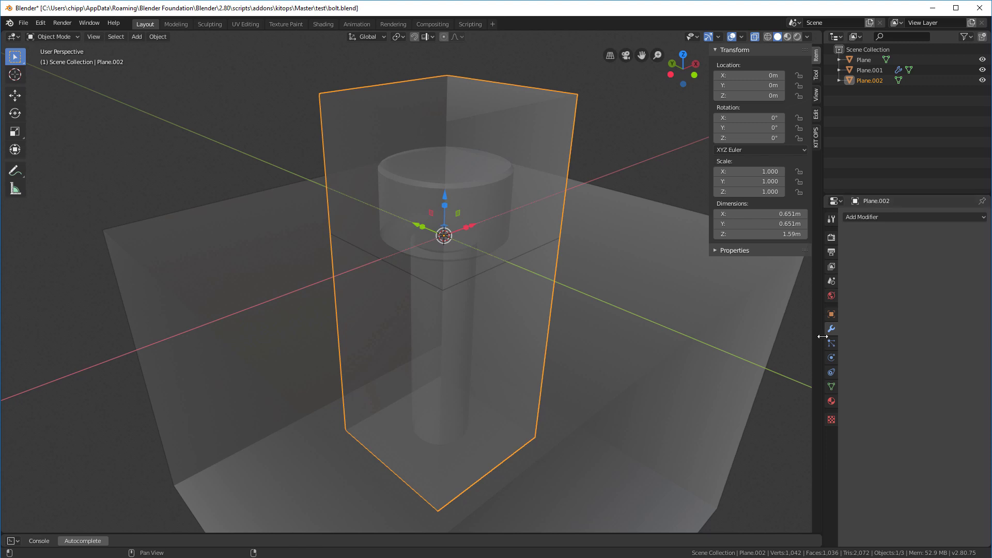
Add a Subdivision Surface modifier to the enclosing box with viewport and render levels of 3.
{"action": "left_click", "coordinate": [871, 216]}
{"action": "left_click", "coordinate": [779, 389]}
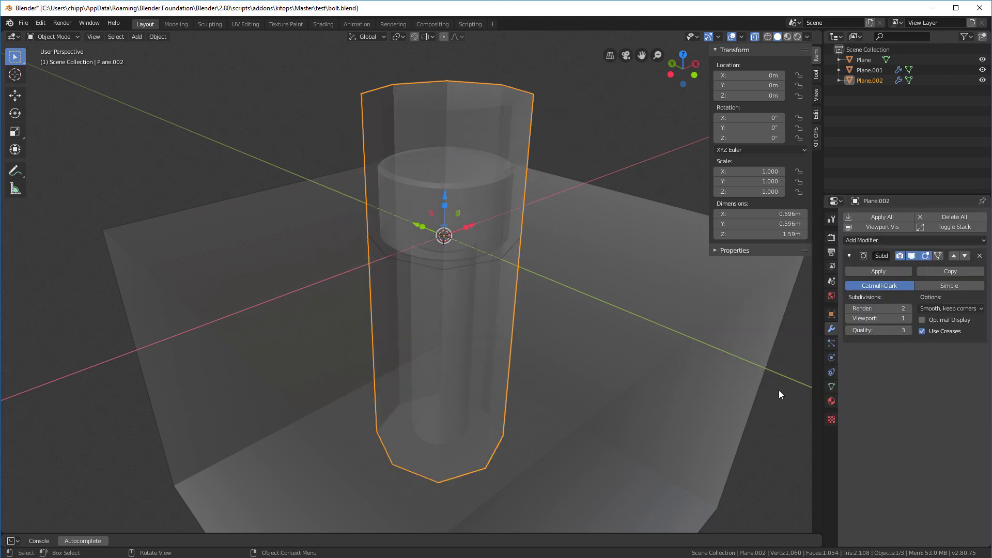
{"action": "left_click", "coordinate": [909, 318]}
{"action": "left_click", "coordinate": [909, 318]}
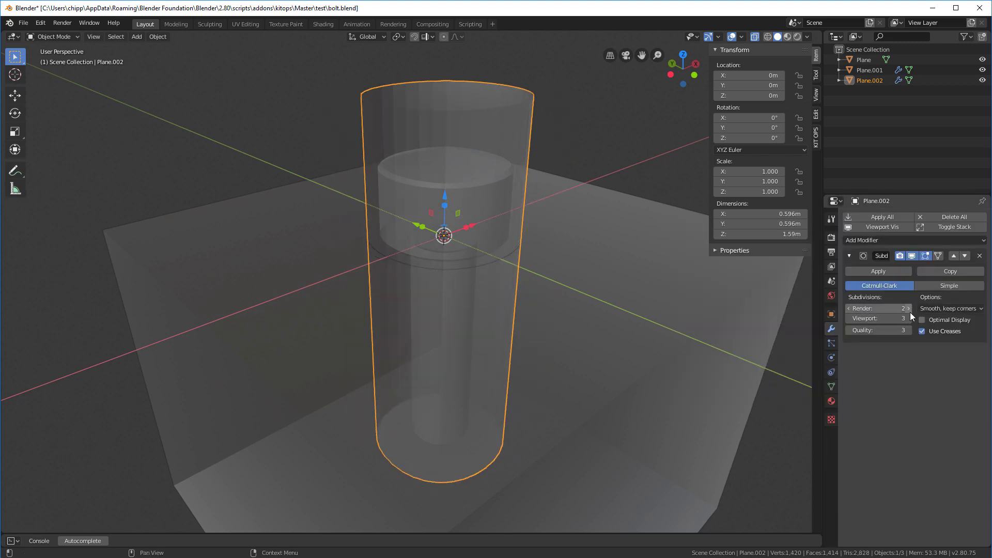
{"action": "left_click", "coordinate": [908, 308]}
Apply smooth shading to the subdivided enclosing cylinder and turn off X-ray.
{"action": "mouse_move", "coordinate": [455, 175]}
{"action": "middle_mouse_down"}
{"action": "mouse_move", "coordinate": [507, 176]}
{"action": "mouse_move", "coordinate": [477, 163]}
{"action": "mouse_move", "coordinate": [467, 172]}
{"action": "middle_mouse_up"}
{"action": "right_click", "coordinate": [463, 98]}
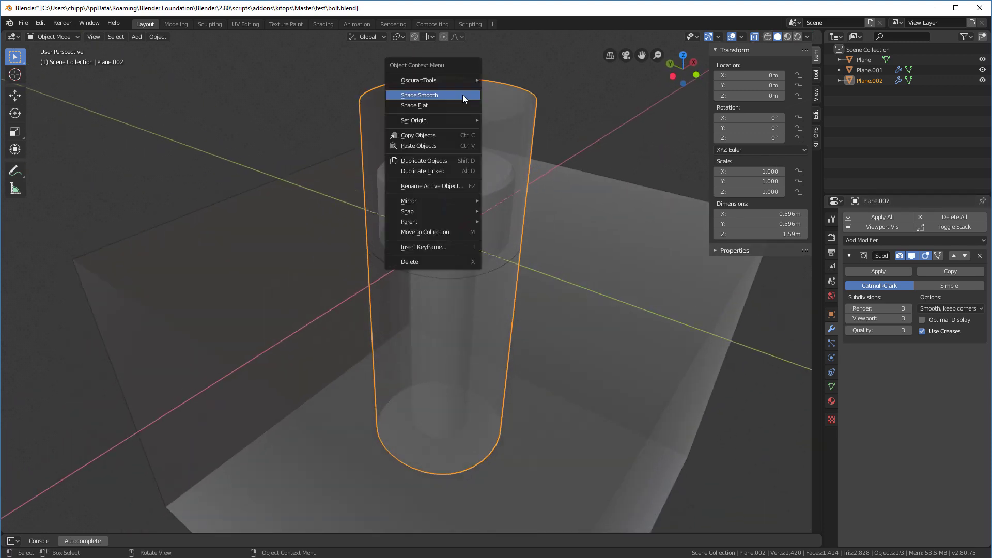
{"action": "left_click", "coordinate": [463, 97]}
{"action": "key", "text": "alt+z"}
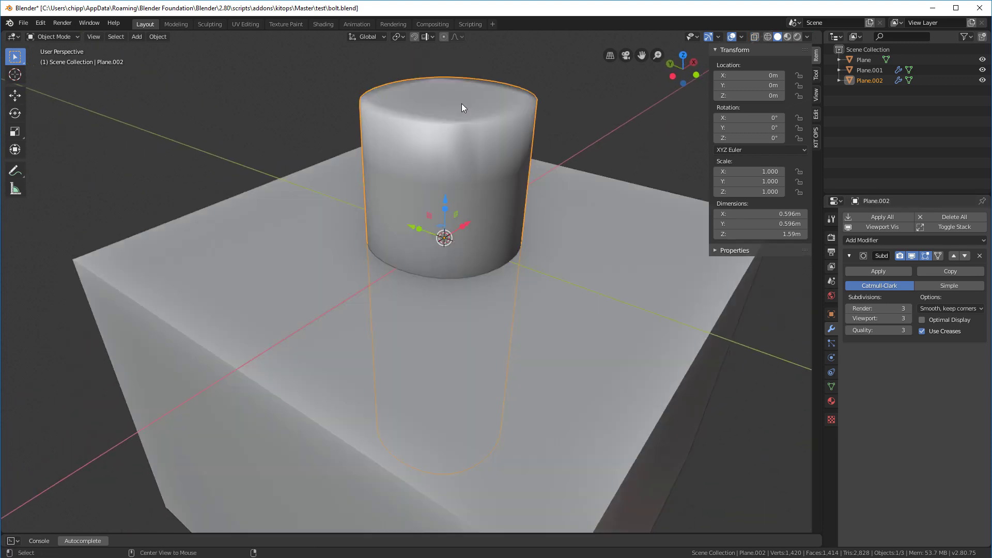
{"action": "middle_click_drag", "start_coordinate": [461, 104], "coordinate": [459, 130]}
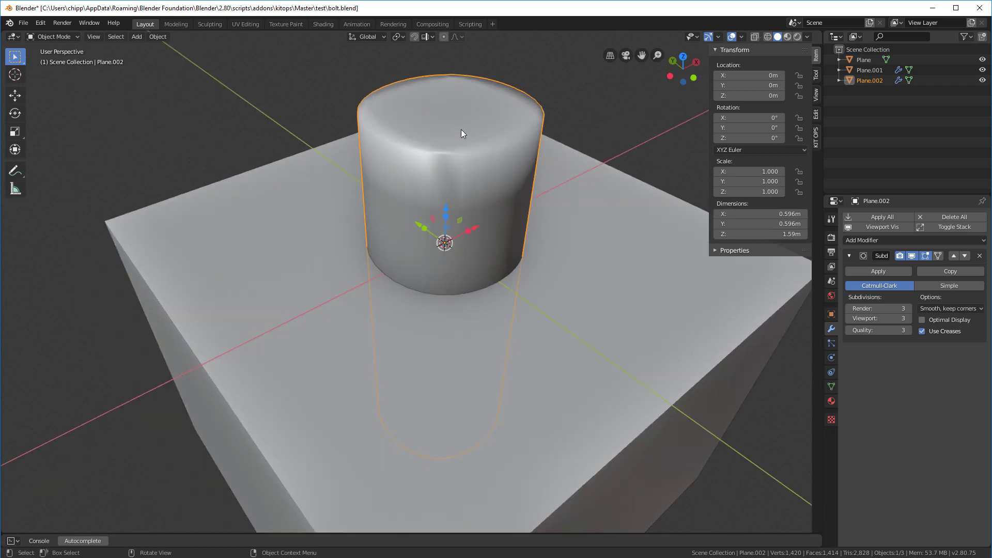
Switch the enclosing cylinder to flat shading and enable Auto Smooth at 30° in its normals settings.
{"action": "right_click", "coordinate": [461, 129]}
{"action": "left_click", "coordinate": [438, 142]}
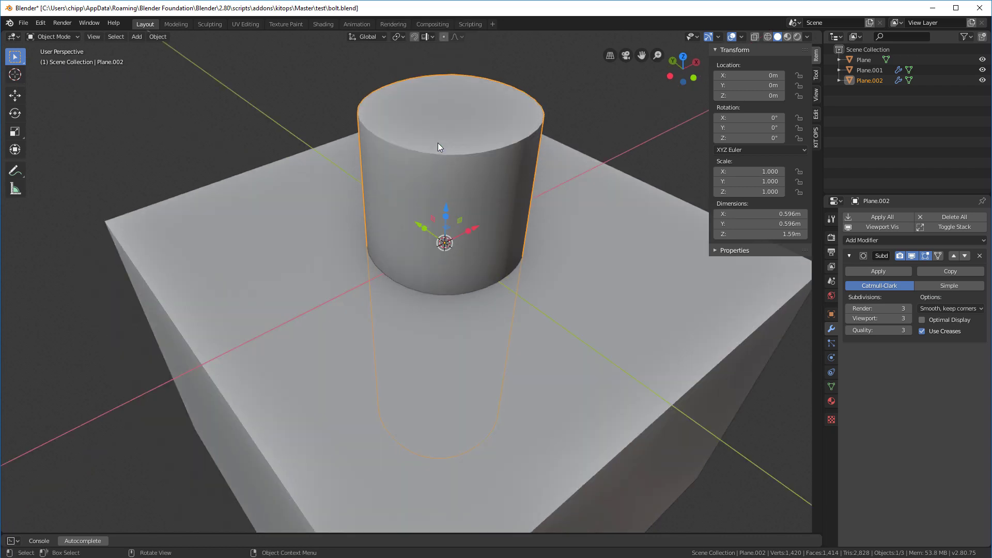
{"action": "left_click", "coordinate": [831, 387]}
{"action": "middle_click_drag", "start_coordinate": [696, 277], "coordinate": [474, 177]}
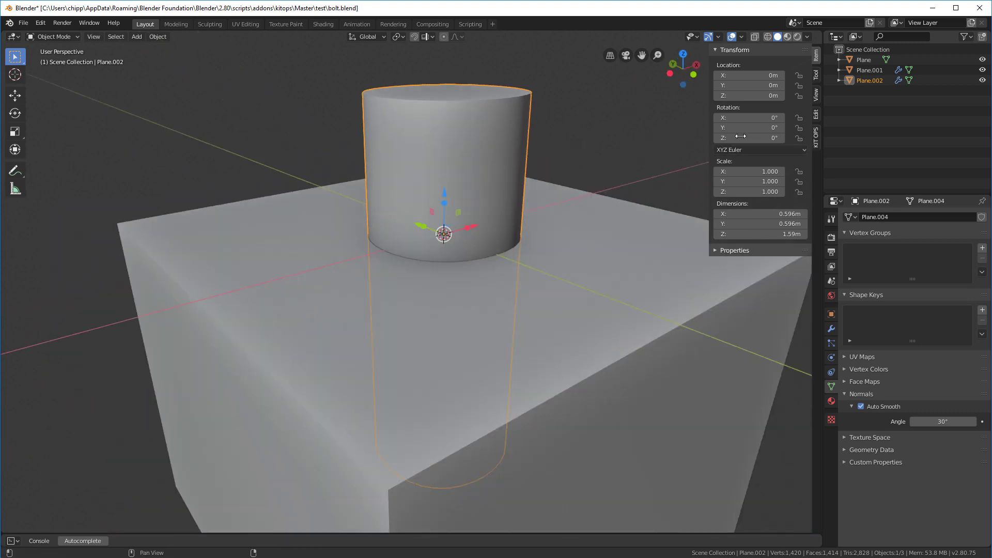
Set the enclosing cylinder as a KIT OPS Cutter of type Difference.
{"action": "left_click", "coordinate": [816, 137]}
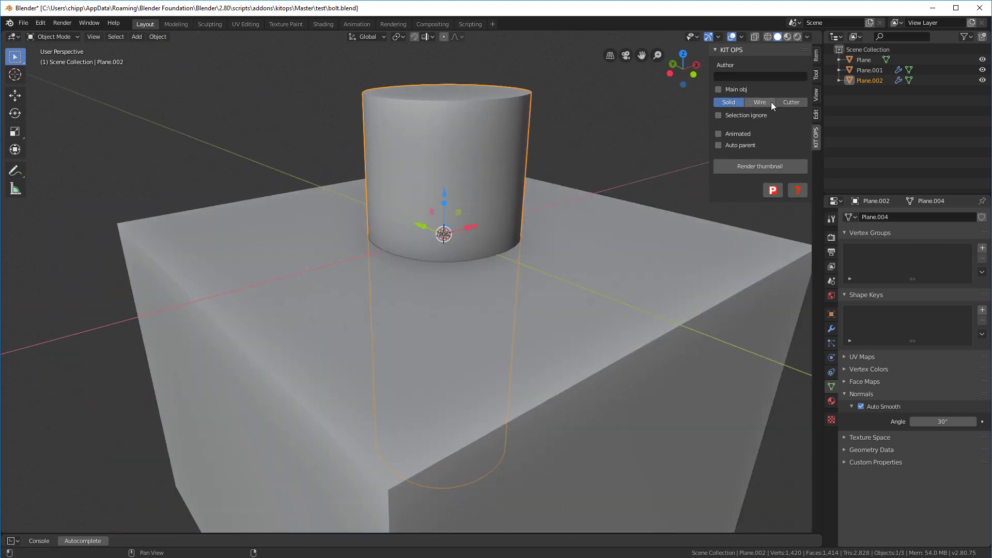
{"action": "left_click", "coordinate": [789, 101]}
{"action": "middle_click_drag", "start_coordinate": [556, 164], "coordinate": [441, 319]}
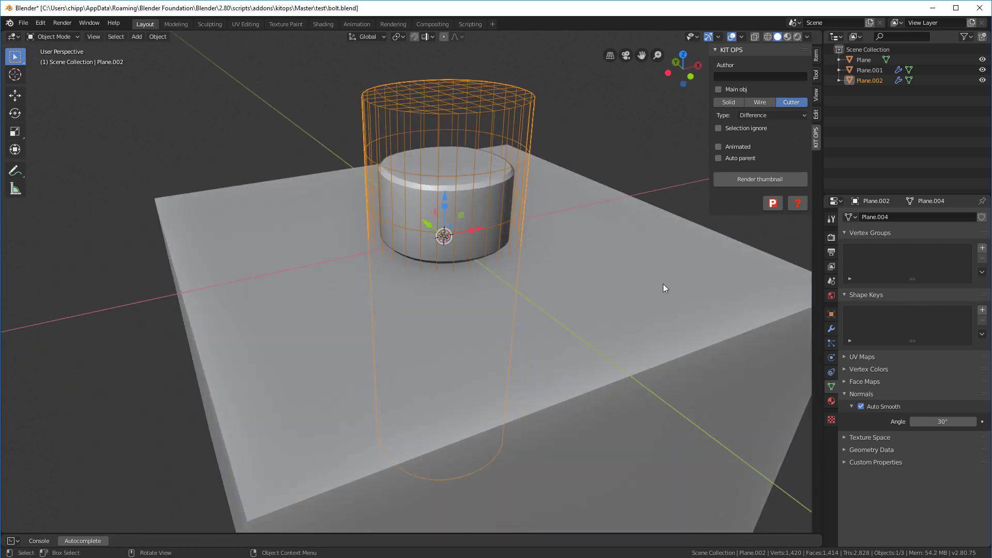
Lower the bolt about 0.33 m along Z and raise it back about 0.0565 m so its head barely protrudes from the block.
{"action": "left_click", "coordinate": [482, 162]}
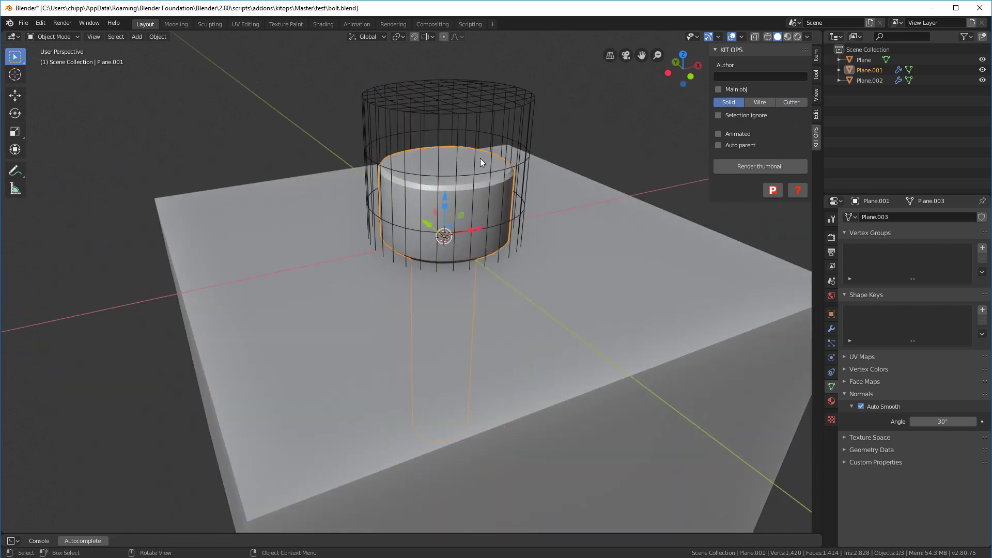
{"action": "left_click_drag", "start_coordinate": [444, 197], "coordinate": [443, 269]}
{"action": "mouse_move", "coordinate": [557, 215]}
{"action": "middle_mouse_down"}
{"action": "mouse_move", "coordinate": [445, 221]}
{"action": "mouse_move", "coordinate": [568, 212]}
{"action": "middle_mouse_up"}
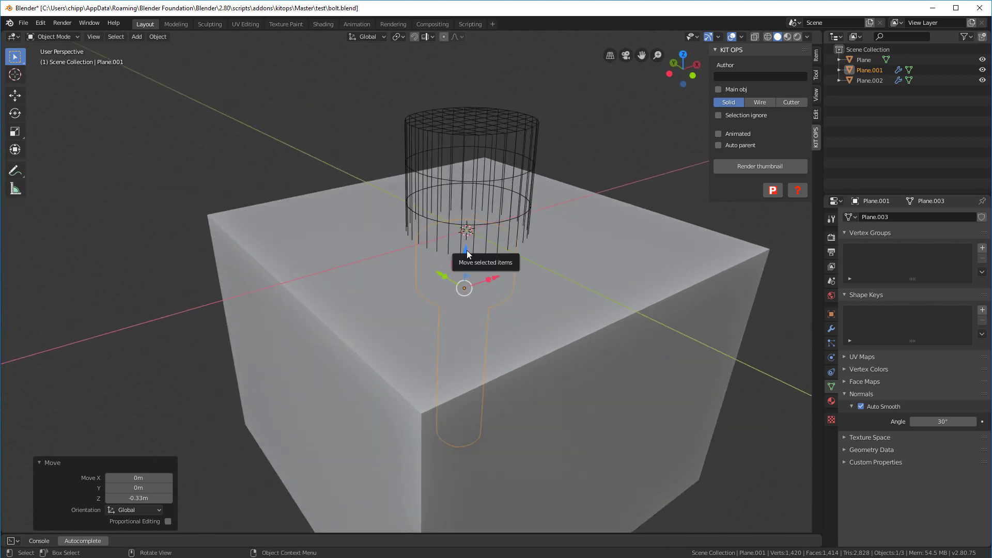
{"action": "left_click_drag", "start_coordinate": [467, 250], "coordinate": [470, 239]}
{"action": "middle_click_drag", "start_coordinate": [572, 200], "coordinate": [591, 262]}
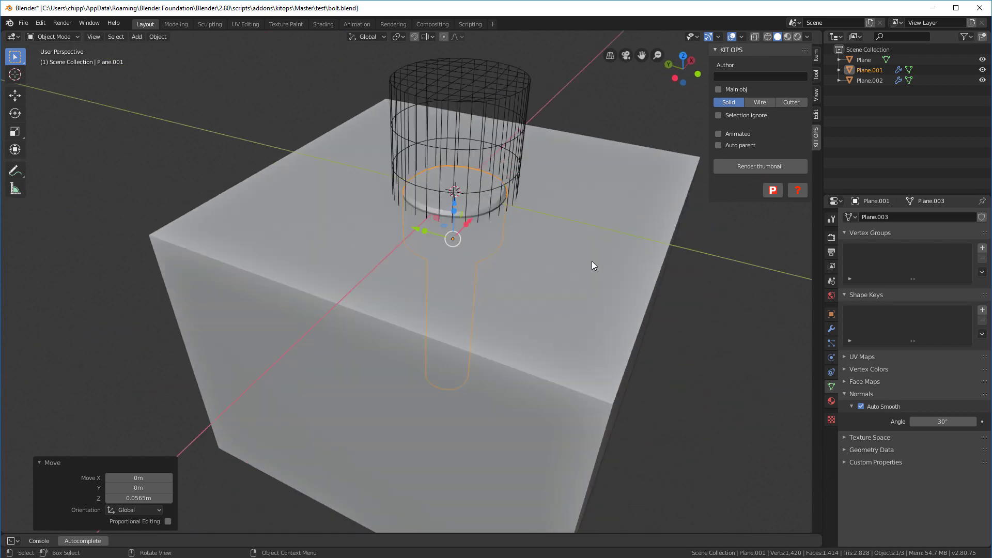
Add a Boolean Difference modifier to the base block with the cutter cylinder Plane.002 as its object.
{"action": "left_click", "coordinate": [589, 259]}
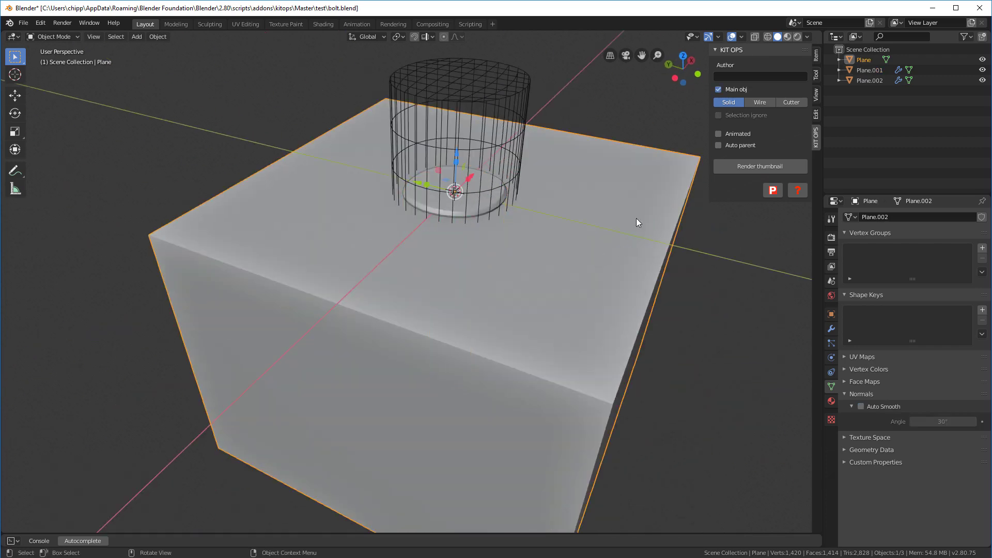
{"action": "left_click", "coordinate": [831, 329]}
{"action": "left_click", "coordinate": [875, 217]}
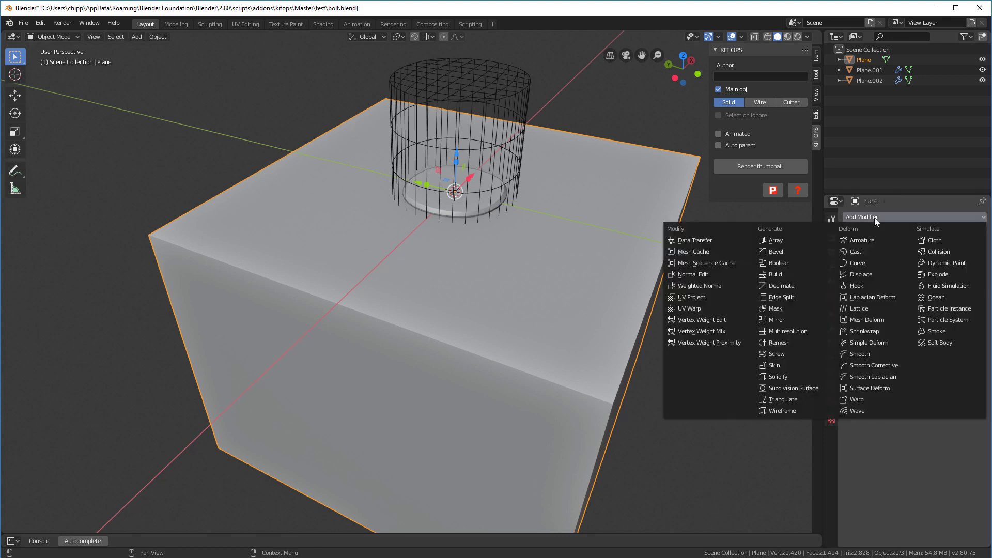
{"action": "left_click", "coordinate": [782, 263]}
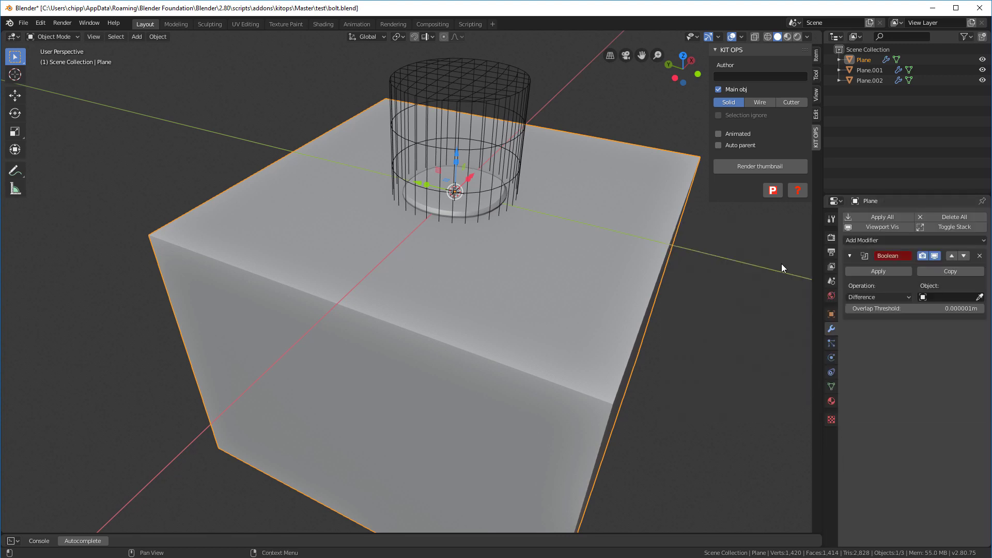
{"action": "left_click", "coordinate": [979, 297]}
{"action": "left_click", "coordinate": [515, 94]}
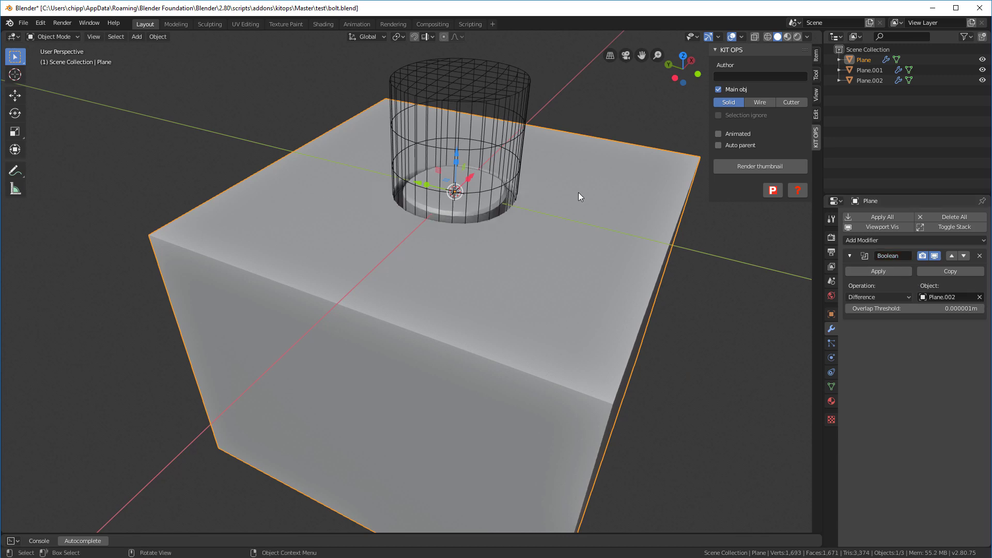
{"action": "middle_click_drag", "start_coordinate": [578, 192], "coordinate": [488, 210]}
{"action": "middle_click_drag", "start_coordinate": [426, 169], "coordinate": [613, 222]}
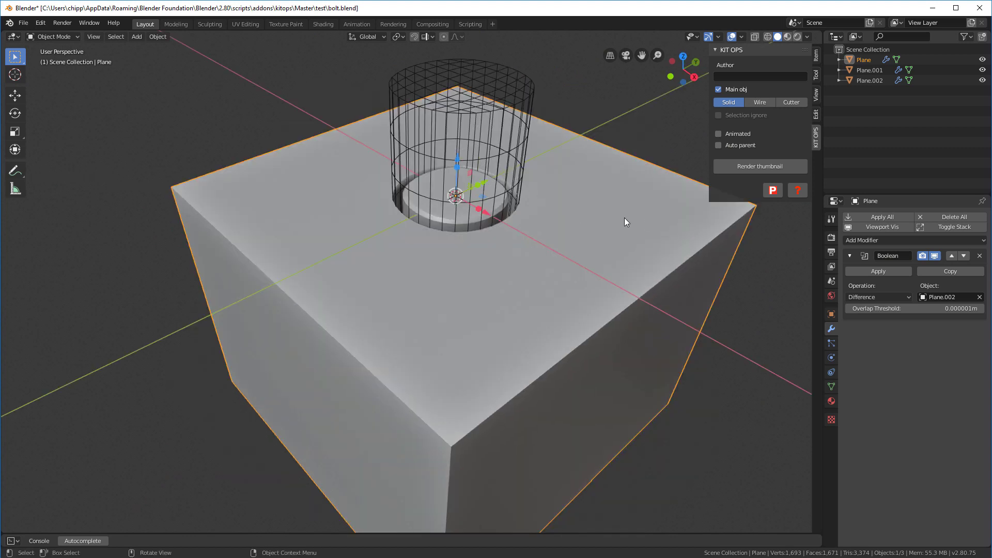
Delete the base block, keeping the bolt and the cutter cylinder.
{"action": "key", "text": "x"}
{"action": "left_click", "coordinate": [625, 218]}
Mark the cutter cylinder as the KIT OPS main object, enter the author's initials and save the file.
{"action": "left_click", "coordinate": [471, 214]}
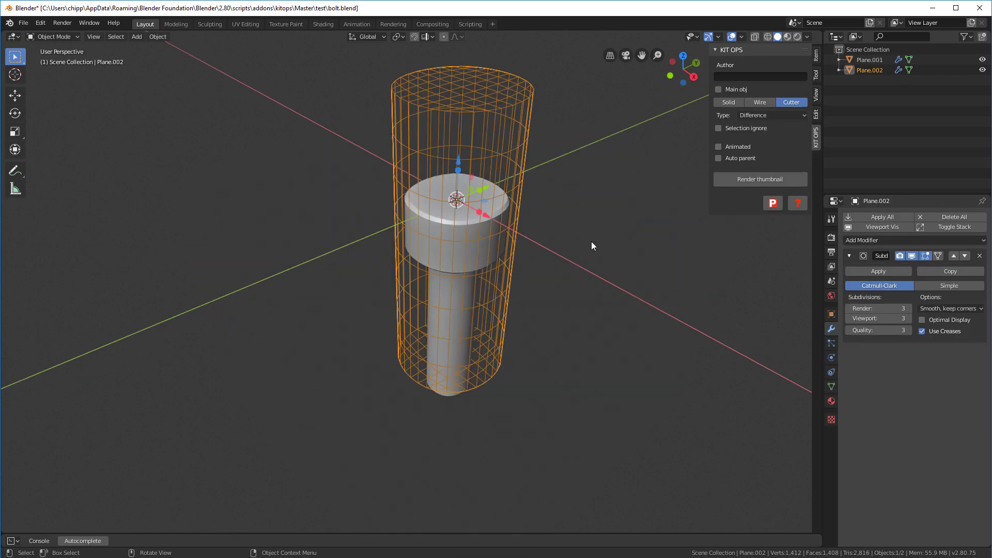
{"action": "middle_click_drag", "start_coordinate": [591, 245], "coordinate": [574, 259]}
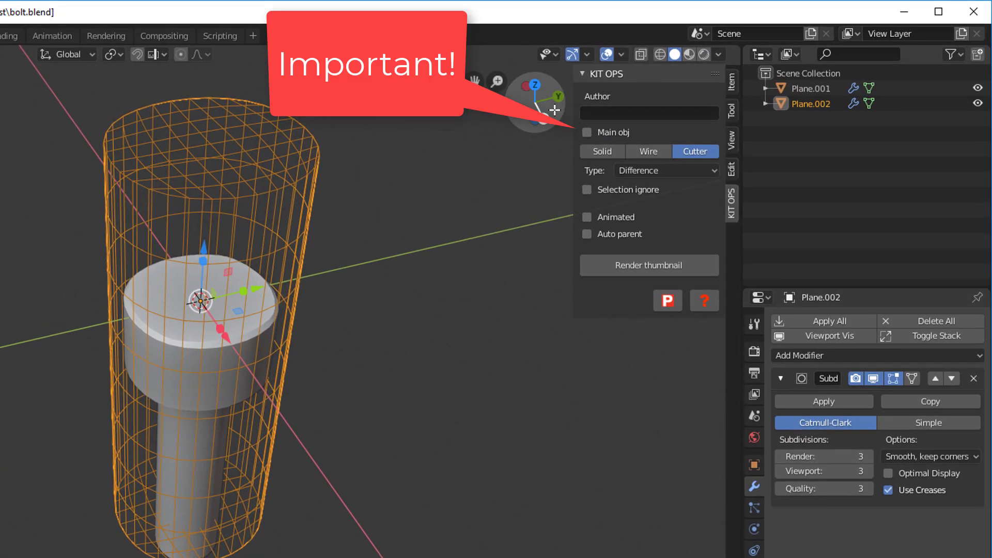
{"action": "left_click", "coordinate": [586, 132]}
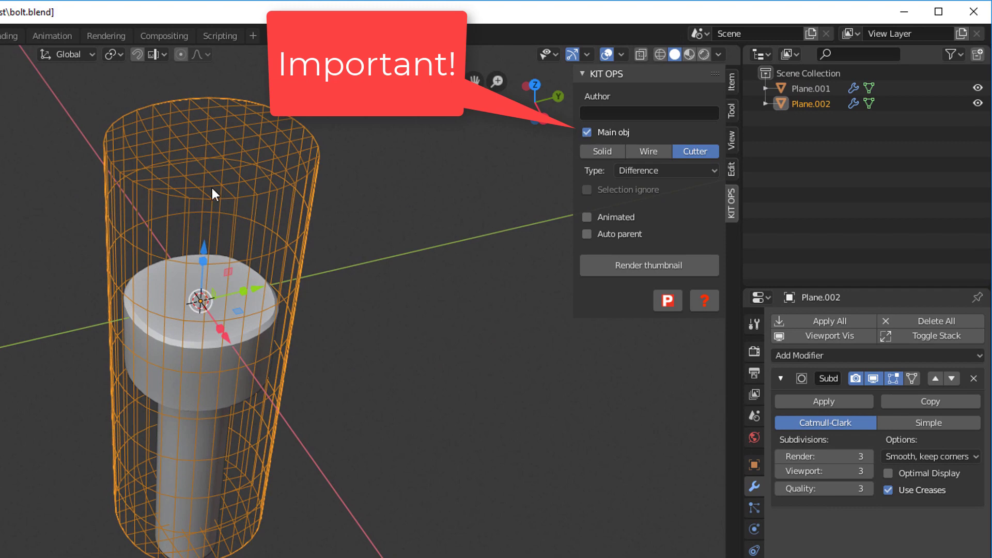
{"action": "left_click", "coordinate": [606, 114]}
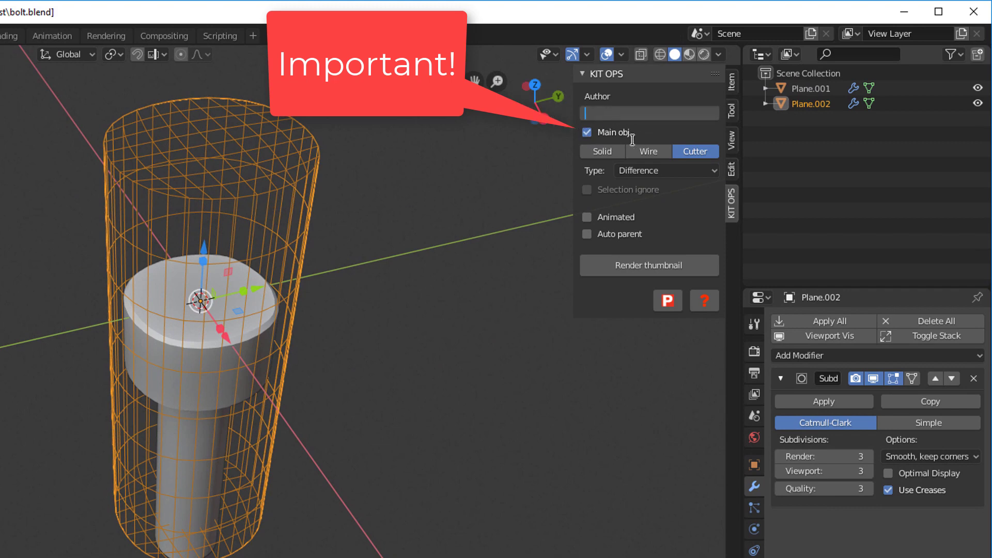
{"action": "type", "text": "cw"}
{"action": "key", "text": "Return"}
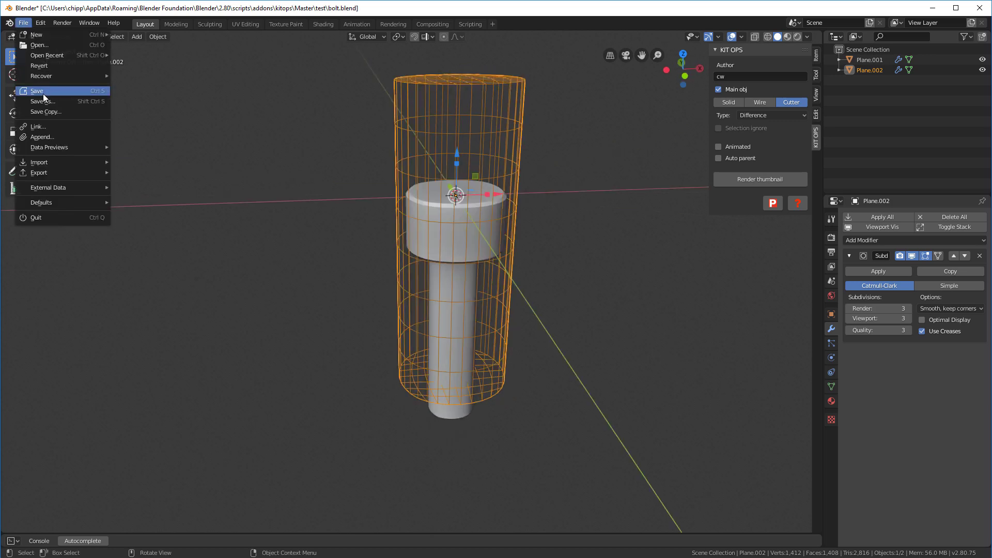
{"action": "left_click", "coordinate": [42, 93]}
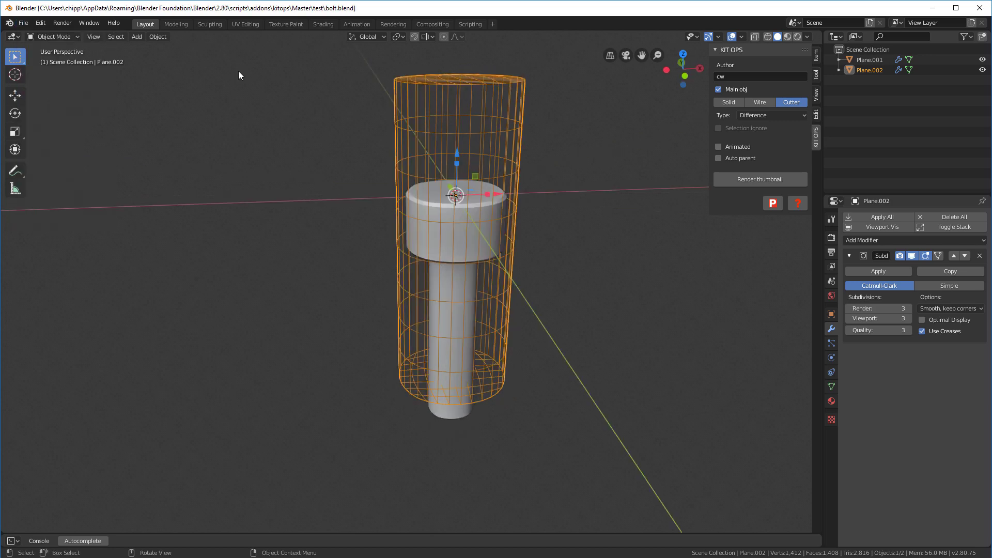
Shorten the bolt by raising its bottom face until the shank ends inside the cutter, and save bolt.blend.
{"action": "middle_click_drag", "start_coordinate": [597, 316], "coordinate": [578, 328]}
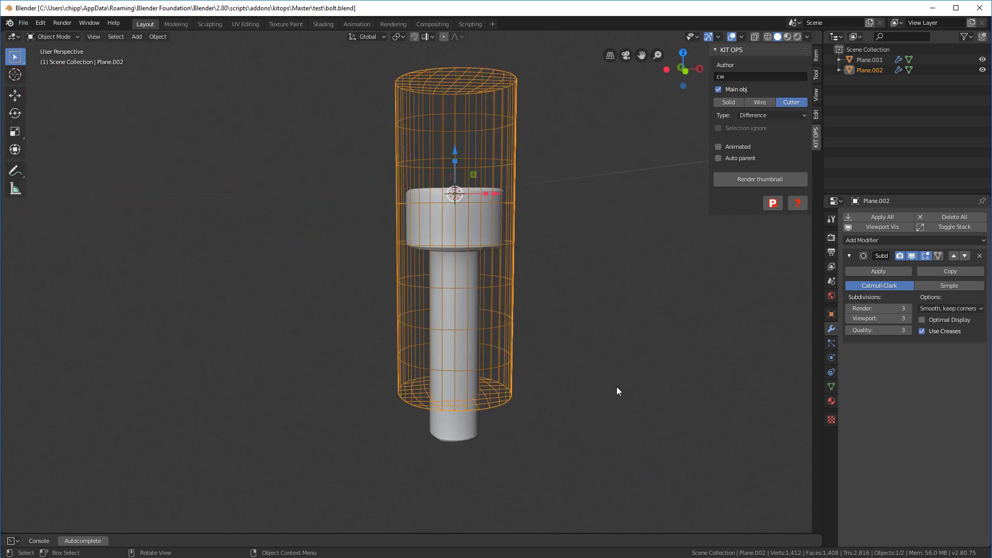
{"action": "mouse_move", "coordinate": [614, 381]}
{"action": "middle_mouse_down"}
{"action": "mouse_move", "coordinate": [635, 324]}
{"action": "mouse_move", "coordinate": [615, 363]}
{"action": "middle_mouse_up"}
{"action": "left_click", "coordinate": [470, 425]}
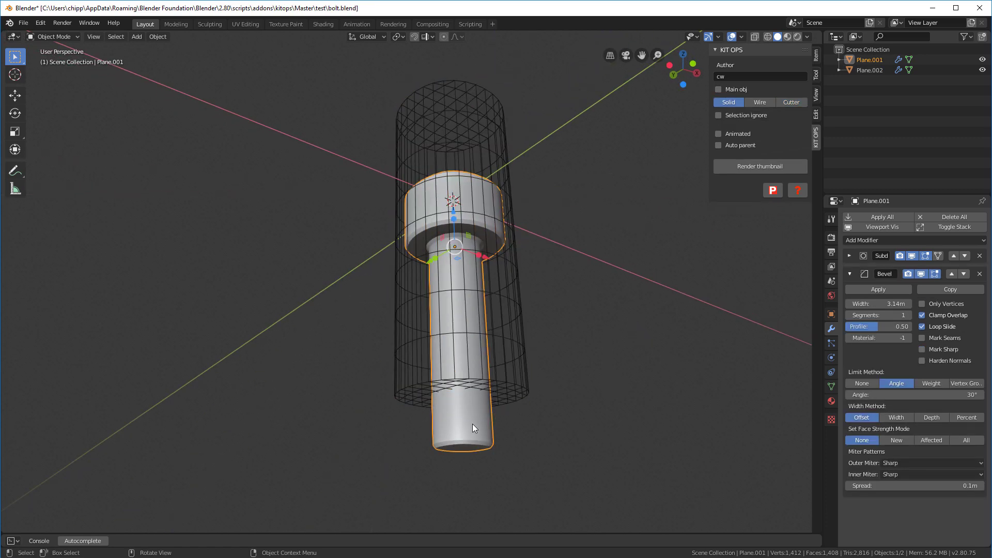
{"action": "key", "text": "Tab"}
{"action": "left_click", "coordinate": [471, 448]}
{"action": "left_click_drag", "start_coordinate": [460, 406], "coordinate": [467, 337]}
{"action": "middle_click_drag", "start_coordinate": [622, 306], "coordinate": [482, 353]}
{"action": "key", "text": "Tab"}
{"action": "left_click", "coordinate": [482, 353]}
{"action": "key", "text": "ctrl+s"}
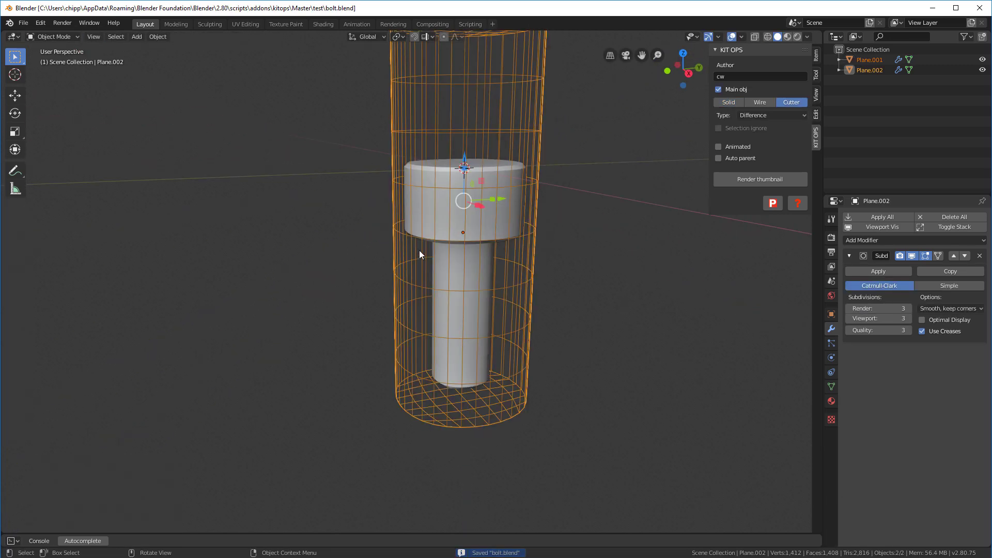
Rename the cutter cylinder Plane.002 as Hole.
{"action": "scroll", "coordinate": [420, 250], "scroll_direction": "down", "scroll_amount": 6}
{"action": "middle_click_drag", "start_coordinate": [420, 250], "coordinate": [398, 148]}
{"action": "scroll", "coordinate": [398, 148], "scroll_direction": "up", "scroll_amount": 5}
{"action": "scroll", "coordinate": [407, 150], "scroll_direction": "up", "scroll_amount": 1}
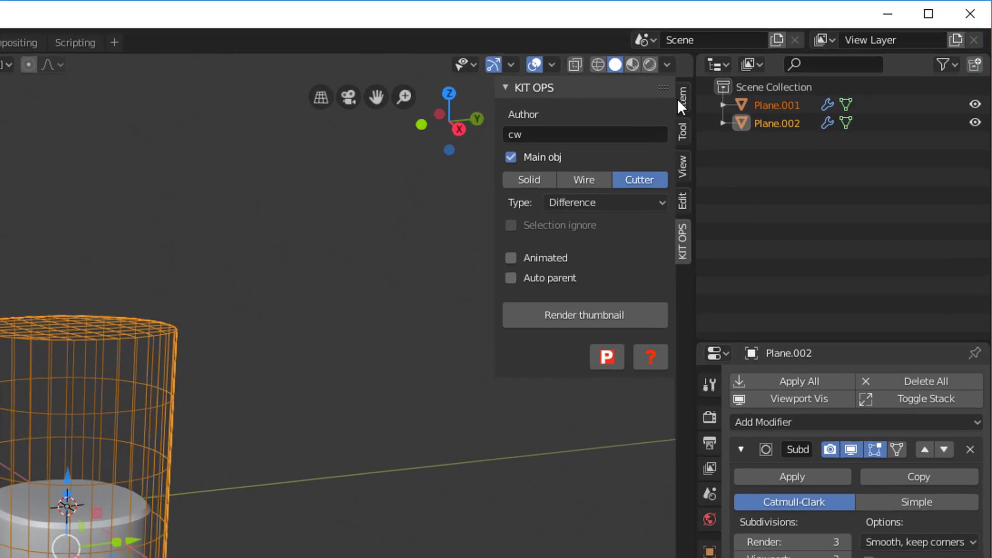
{"action": "left_click", "coordinate": [817, 55]}
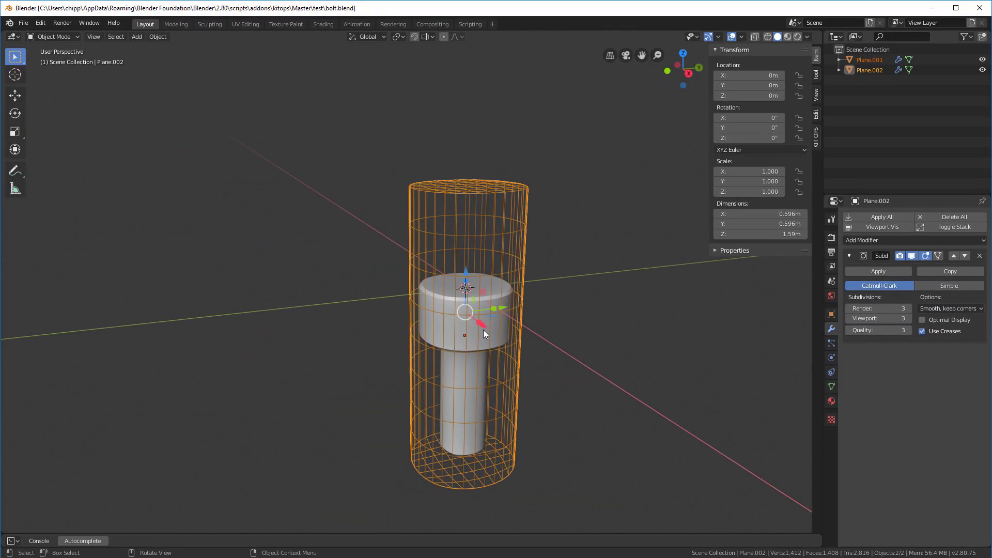
{"action": "left_click", "coordinate": [868, 70]}
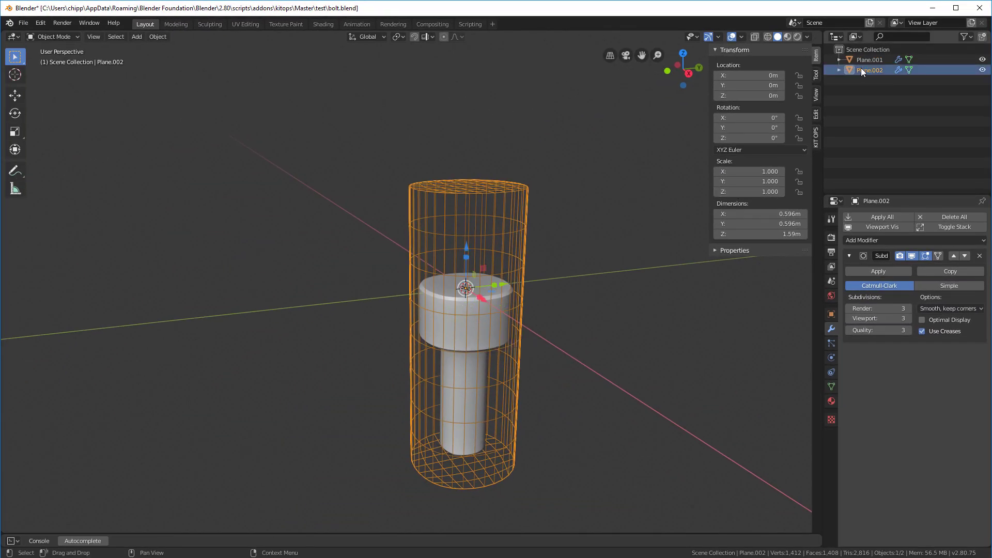
{"action": "double_click", "coordinate": [868, 70]}
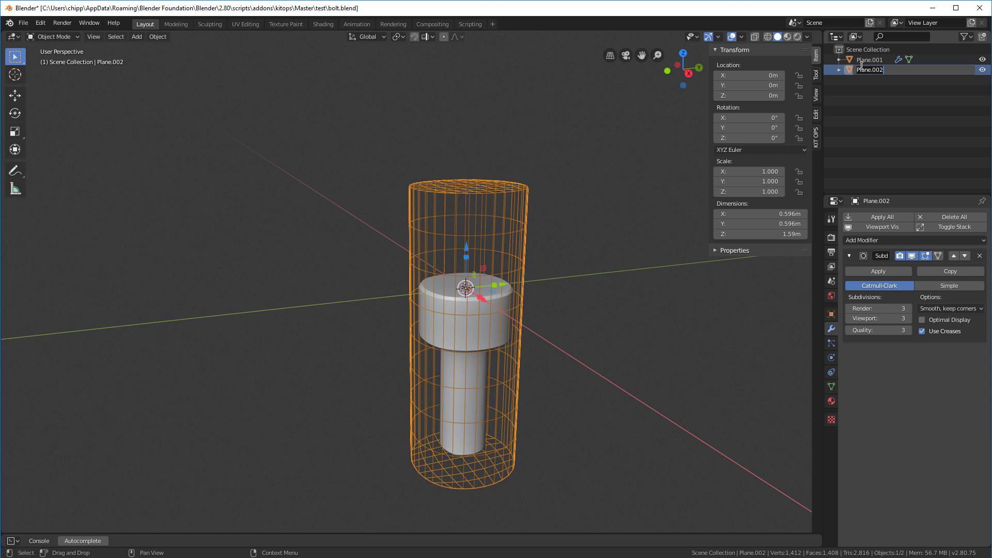
{"action": "type", "text": "Hole"}
{"action": "key", "text": "Return"}
Rename the bolt object Plane.001 as Bolt.
{"action": "left_click", "coordinate": [879, 70]}
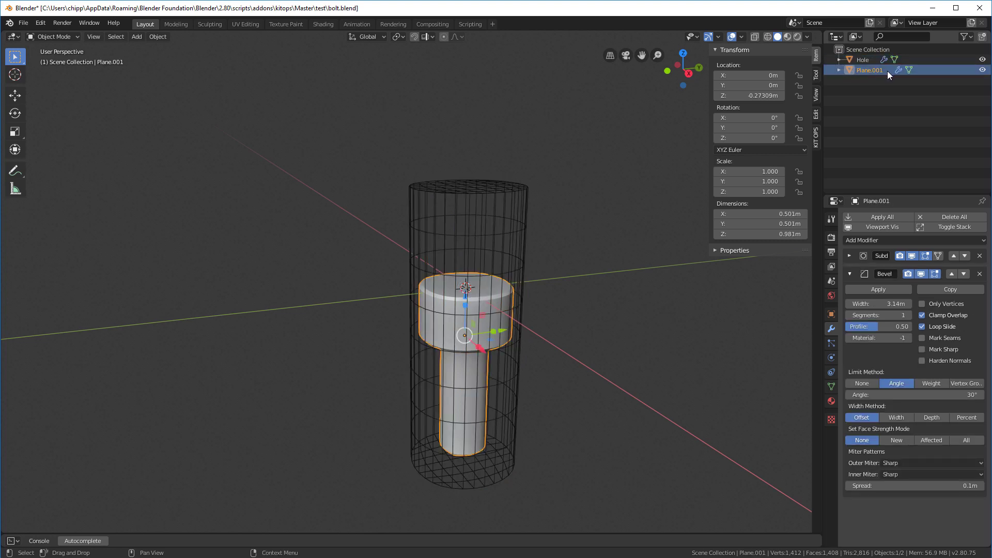
{"action": "double_click", "coordinate": [870, 70]}
{"action": "type", "text": "Bolt"}
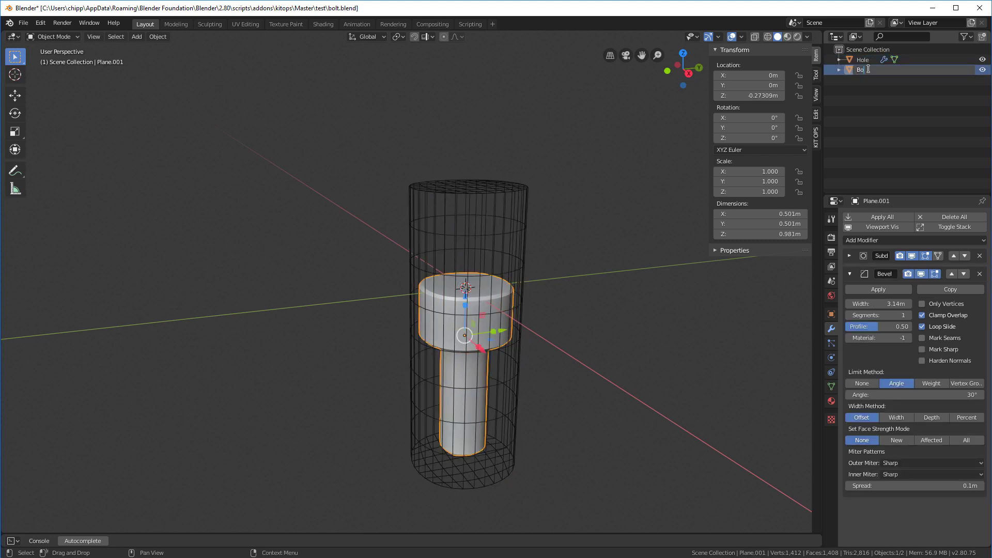
{"action": "key", "text": "Return"}
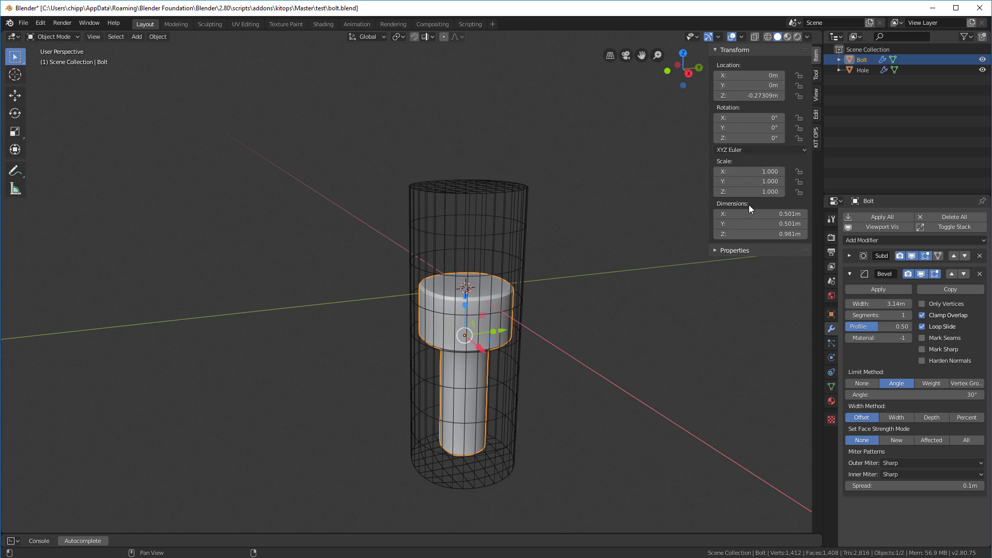
{"action": "mouse_move", "coordinate": [679, 206]}
{"action": "middle_mouse_down"}
{"action": "mouse_move", "coordinate": [484, 182]}
{"action": "mouse_move", "coordinate": [662, 206]}
{"action": "middle_mouse_up"}
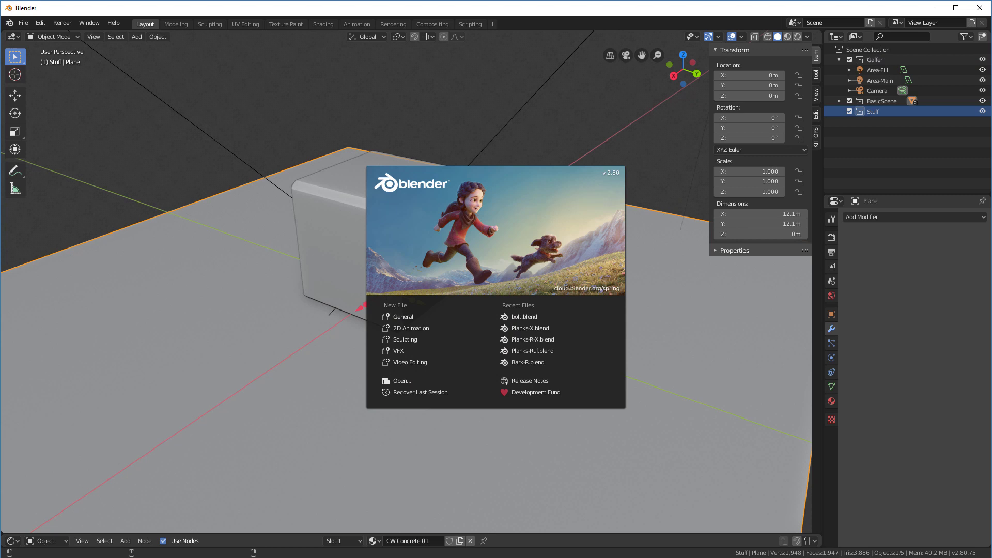
In the new Blender scene, select the bevelled cube, choose the Test KPACK in KIT OPS and turn off Auto scale.
{"action": "left_click", "coordinate": [380, 173]}
{"action": "left_click", "coordinate": [380, 173]}
{"action": "scroll", "coordinate": [380, 173], "scroll_direction": "up", "scroll_amount": 3}
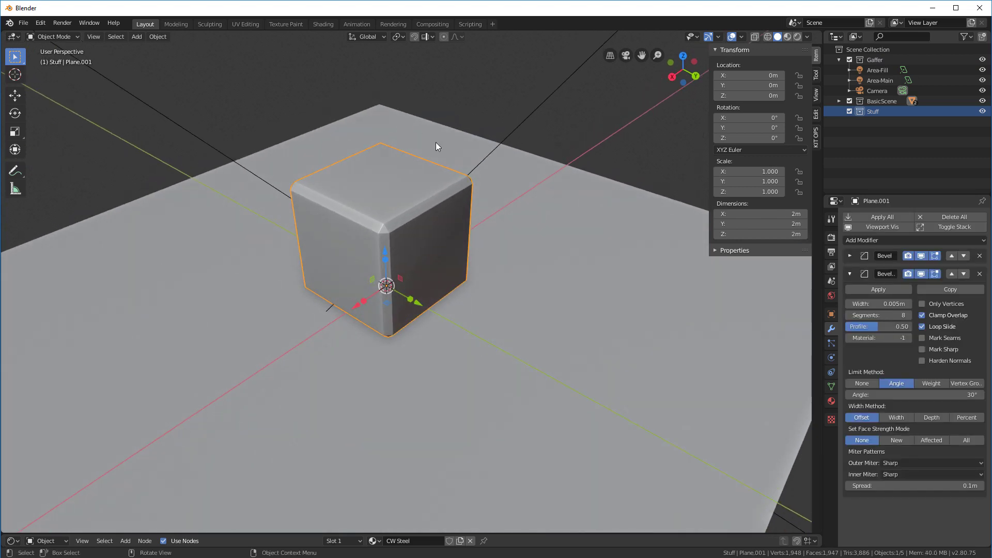
{"action": "scroll", "coordinate": [436, 142], "scroll_direction": "up", "scroll_amount": 2}
{"action": "key", "text": "KP_Decimal"}
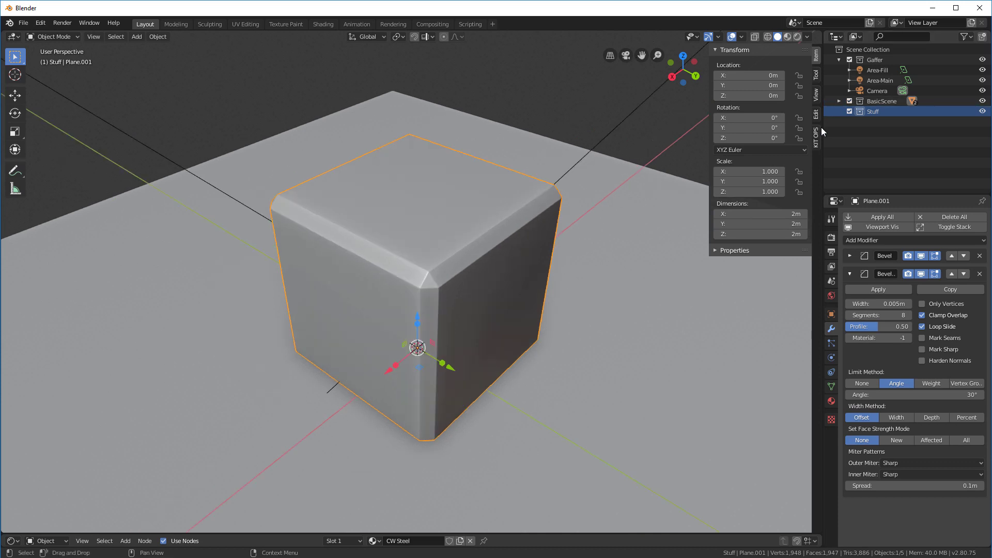
{"action": "left_click", "coordinate": [817, 137]}
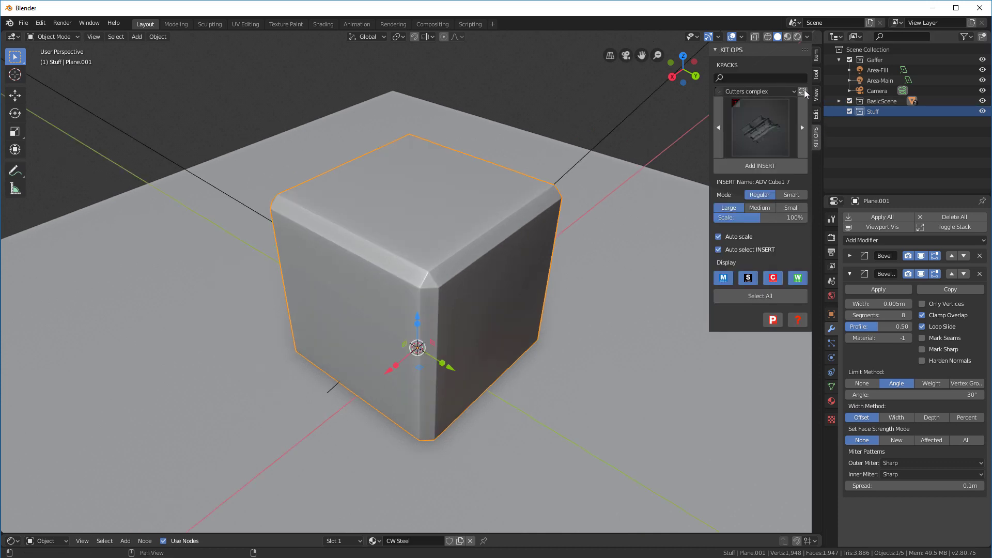
{"action": "left_click", "coordinate": [762, 92]}
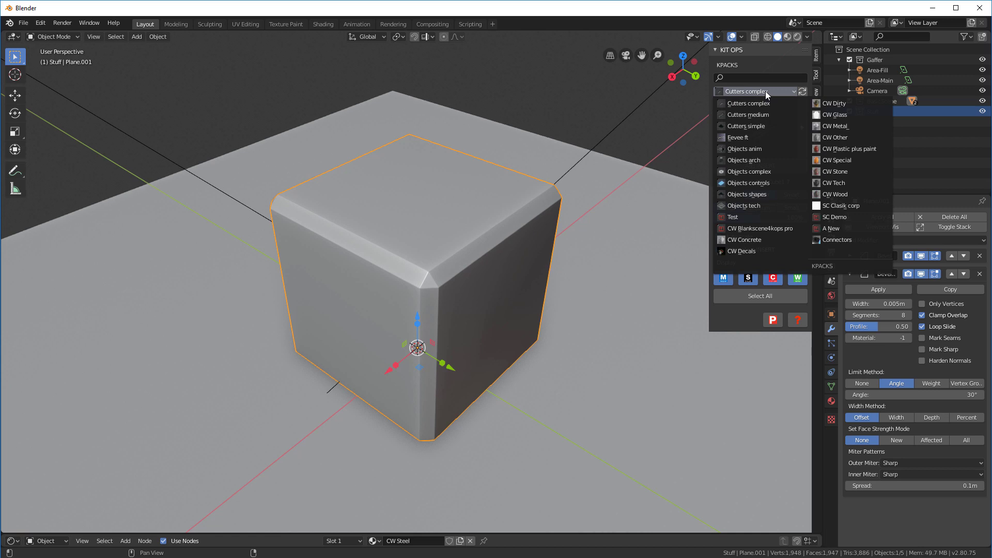
{"action": "left_click", "coordinate": [729, 218]}
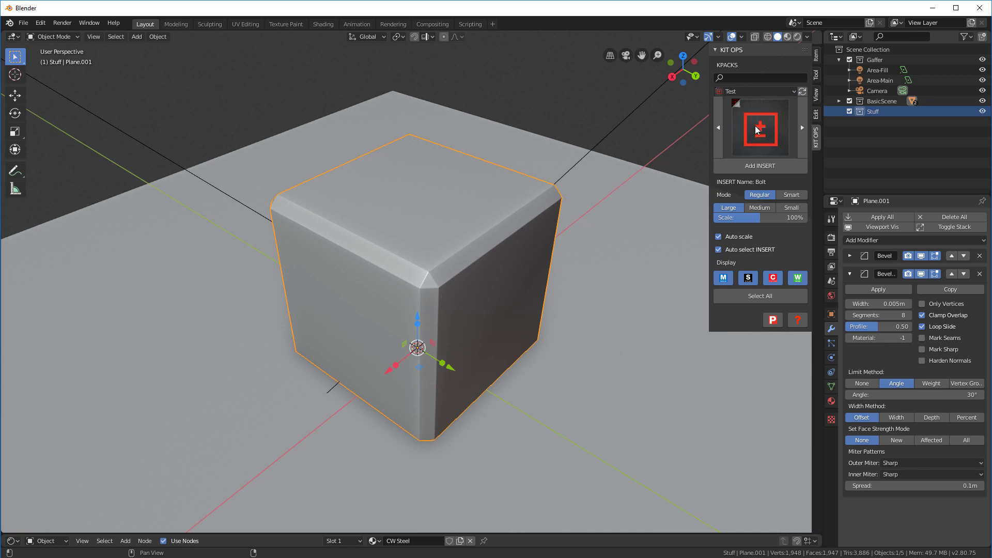
{"action": "left_click", "coordinate": [718, 238]}
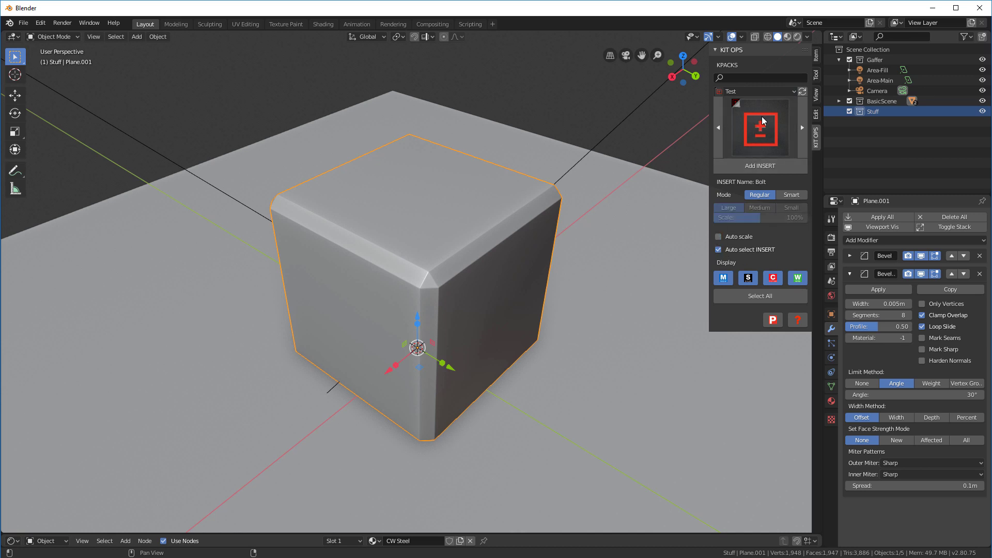
Add the Bolt insert and place it on the cube's upper face to test the cut.
{"action": "left_click", "coordinate": [765, 169]}
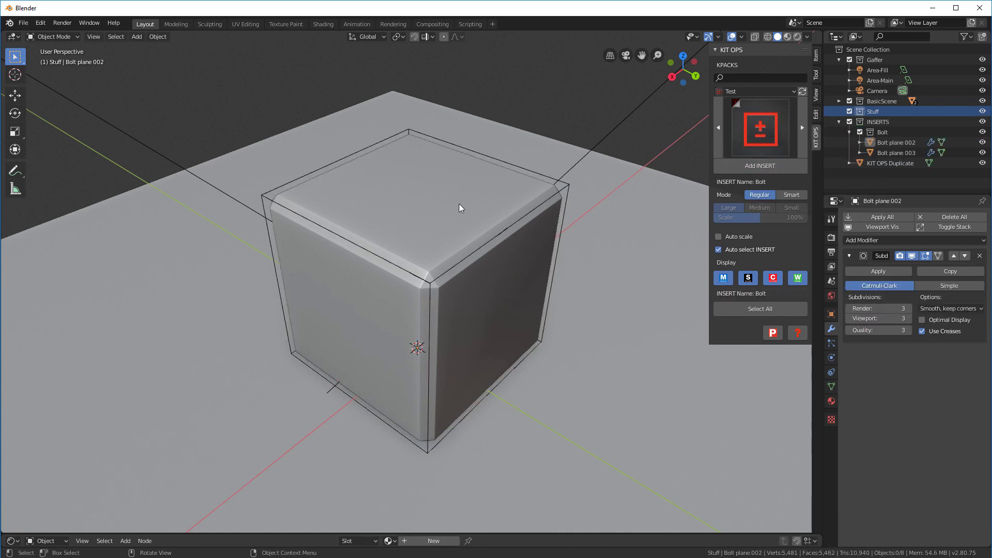
{"action": "left_click", "coordinate": [414, 207]}
{"action": "middle_click_drag", "start_coordinate": [414, 211], "coordinate": [344, 249]}
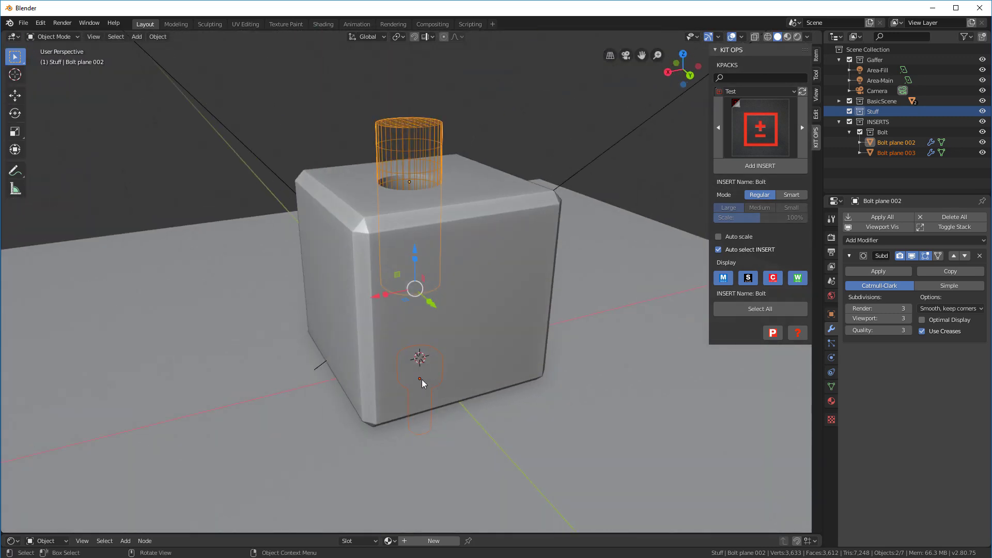
{"action": "middle_click_drag", "start_coordinate": [435, 347], "coordinate": [386, 343]}
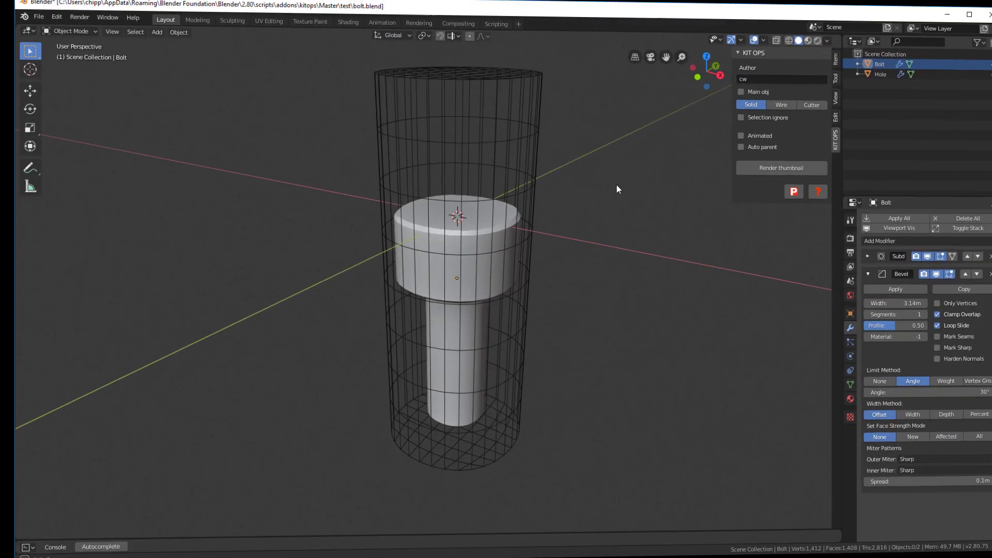
Back in bolt.blend, enable Auto parent for the Hole and Bolt objects, save the file and expand Hole in the outliner.
{"action": "middle_click_drag", "start_coordinate": [616, 185], "coordinate": [569, 187]}
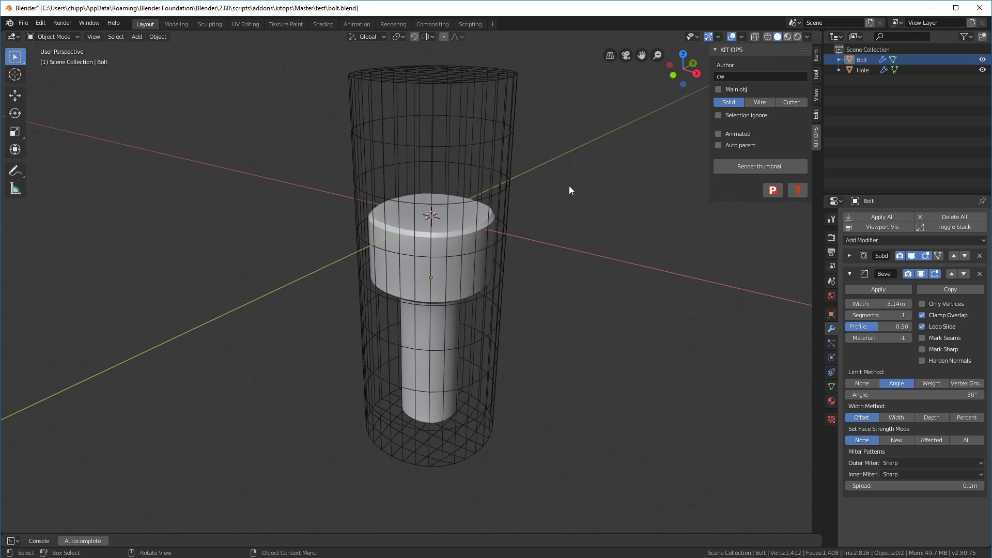
{"action": "left_click", "coordinate": [817, 56]}
{"action": "left_click", "coordinate": [467, 238]}
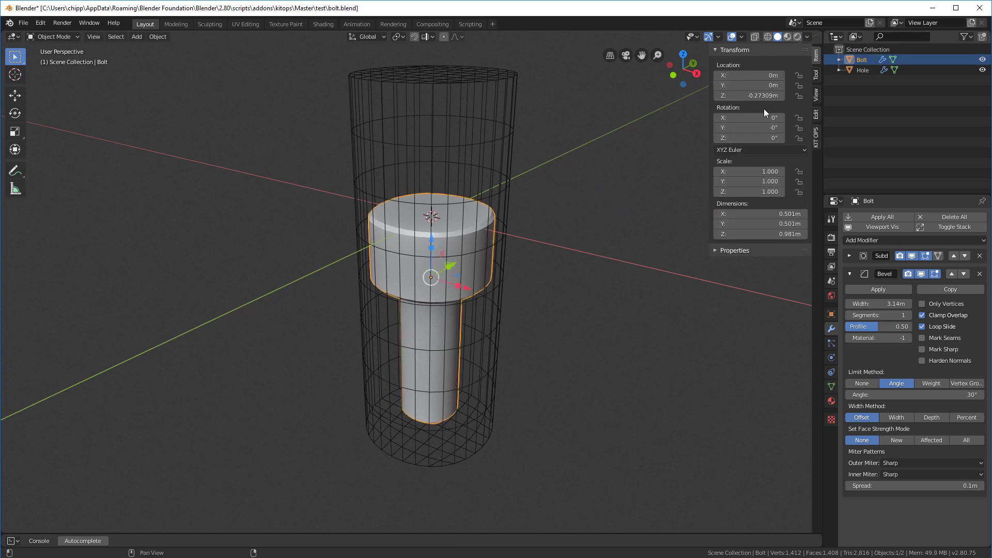
{"action": "left_click", "coordinate": [500, 126]}
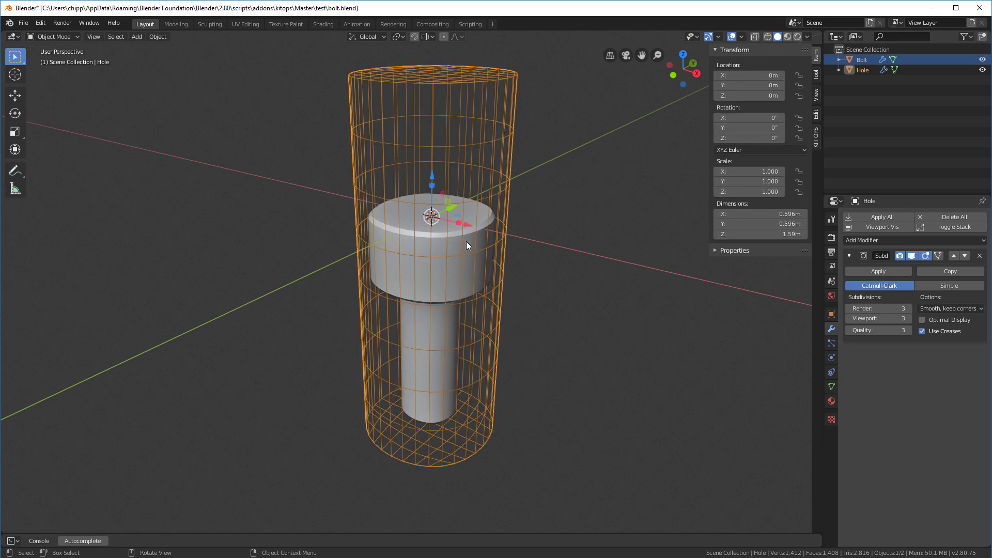
{"action": "left_click", "coordinate": [817, 137]}
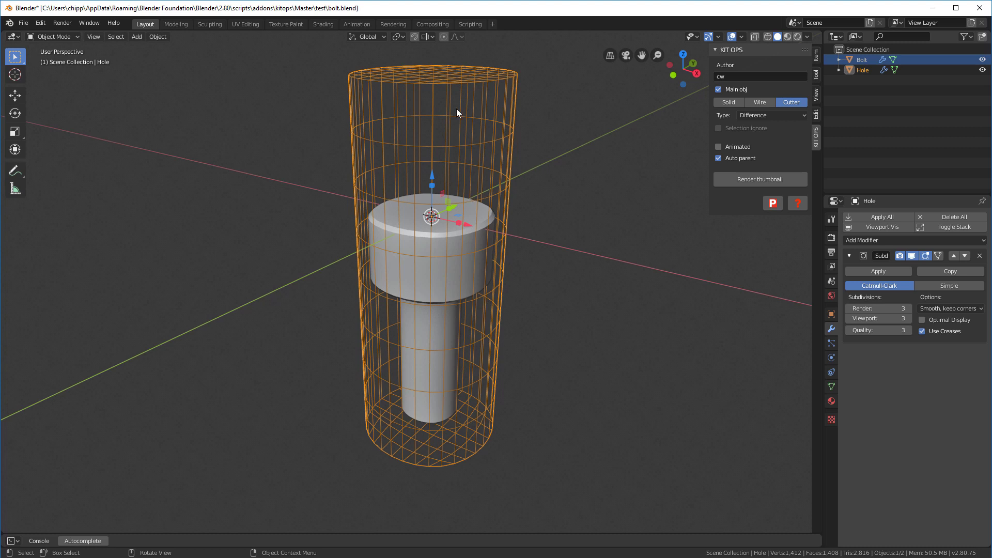
{"action": "right_click", "coordinate": [439, 227]}
{"action": "left_click", "coordinate": [472, 241]}
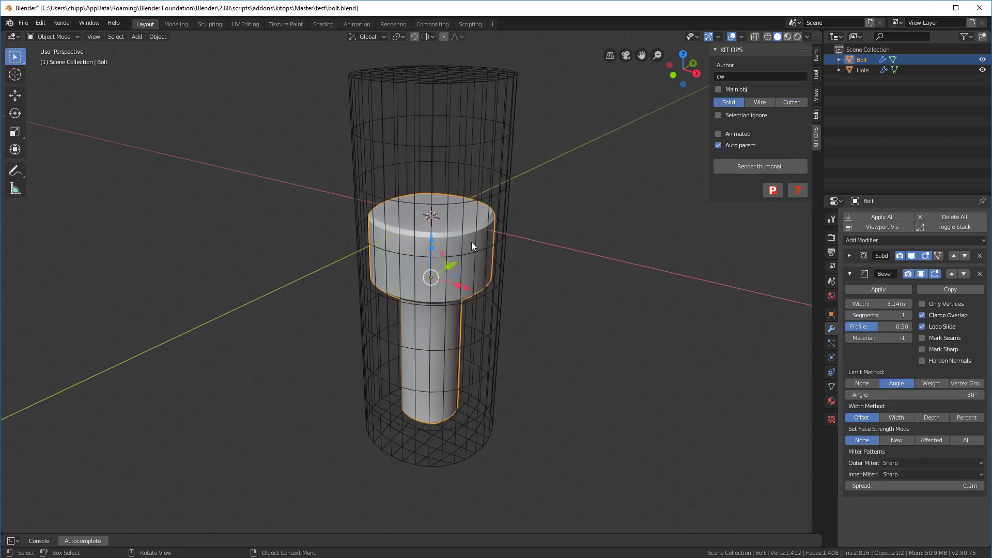
{"action": "left_click", "coordinate": [609, 185]}
{"action": "left_click", "coordinate": [23, 23]}
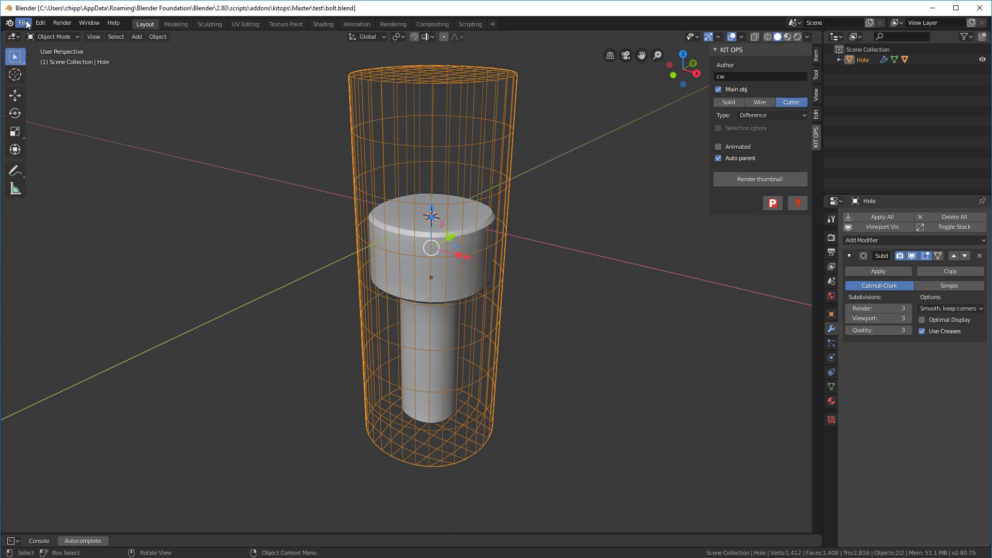
{"action": "key", "text": "alt+a"}
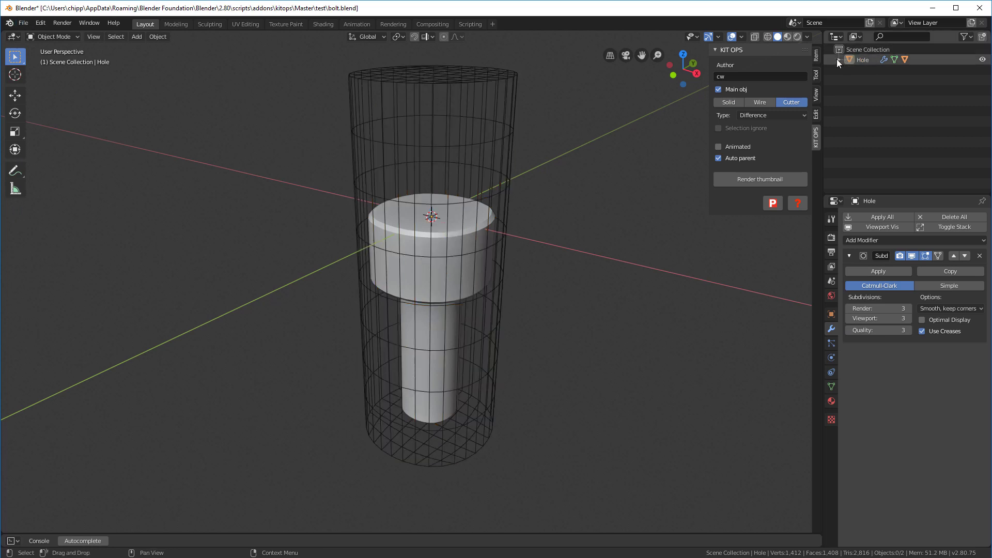
{"action": "left_click", "coordinate": [838, 60]}
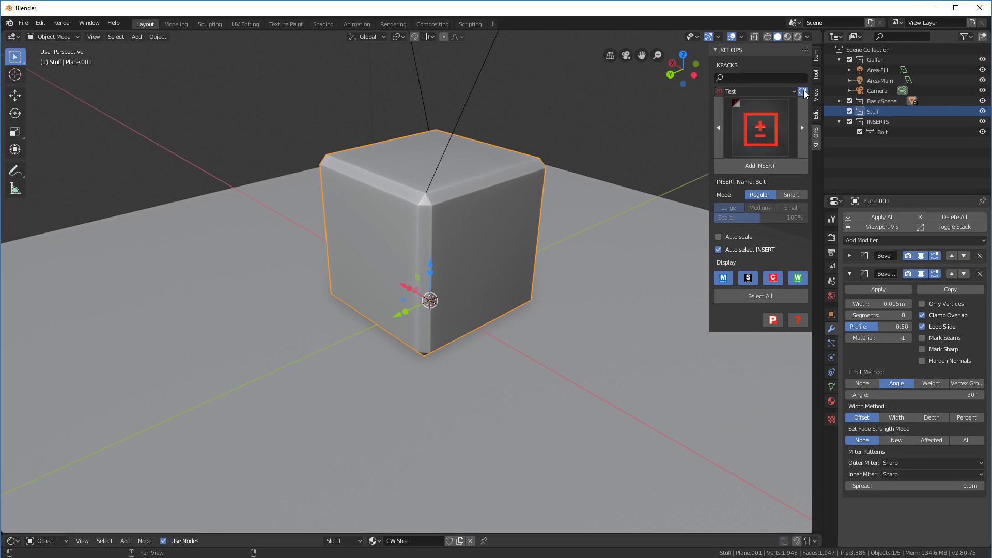
Switch to the cube scene, refresh the KPACKs and place the updated Bolt insert on the cube's upper face.
{"action": "middle_click_drag", "start_coordinate": [510, 166], "coordinate": [512, 190], "text": "shift"}
{"action": "left_click", "coordinate": [759, 167]}
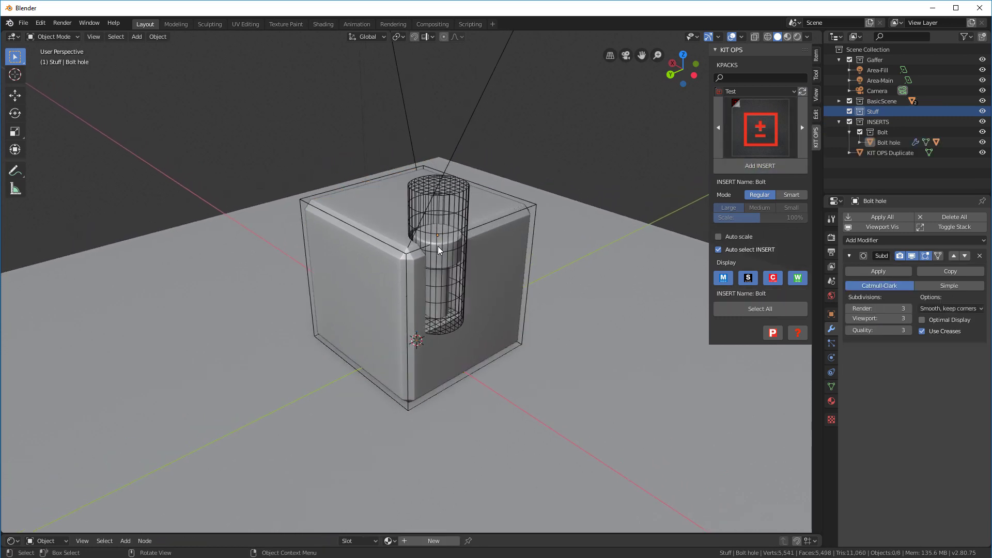
{"action": "left_click", "coordinate": [418, 243]}
{"action": "middle_click_drag", "start_coordinate": [472, 181], "coordinate": [508, 206]}
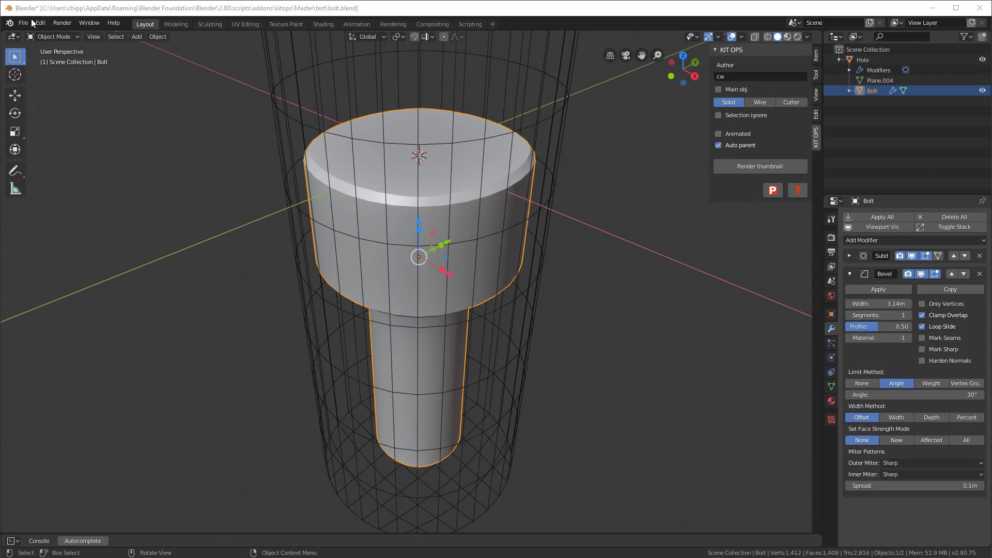
Return to bolt.blend and save it as a new file named bolt2.blend.
{"action": "left_click", "coordinate": [26, 23]}
{"action": "left_click", "coordinate": [44, 104]}
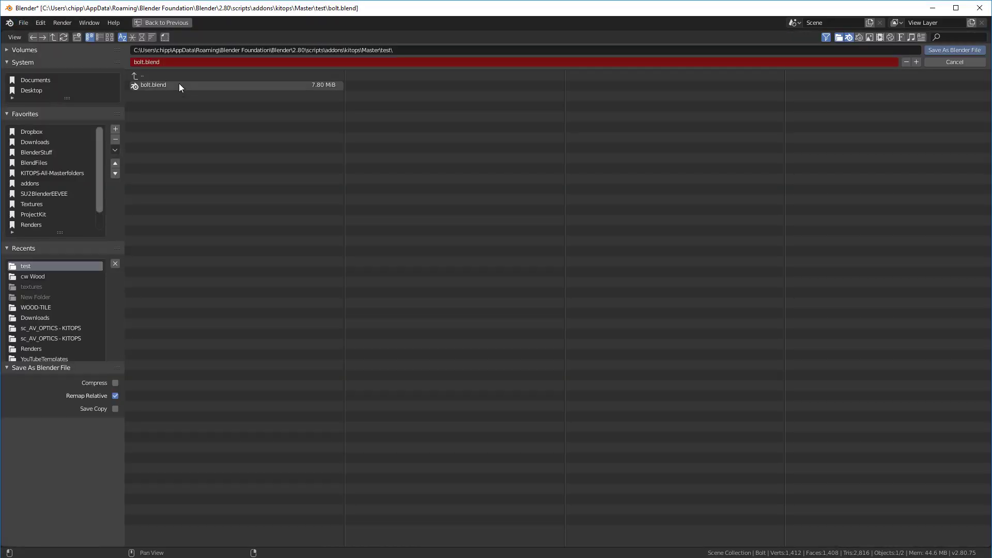
{"action": "left_click", "coordinate": [210, 61]}
{"action": "type", "text": "bolt223"}
{"action": "key", "text": "Return"}
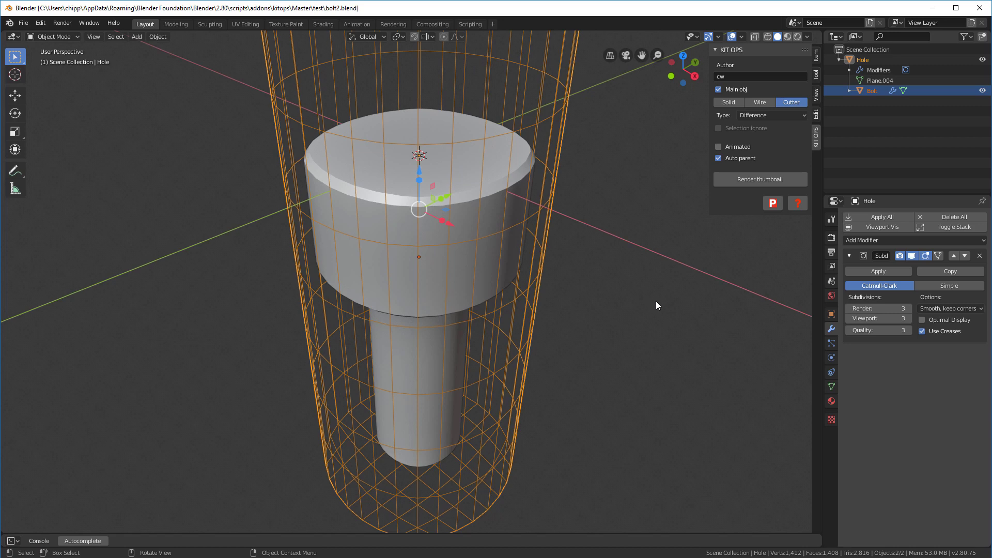
Isolate the Bolt object in local view, hiding the Hole cutter.
{"action": "left_click", "coordinate": [544, 218]}
{"action": "left_click", "coordinate": [467, 182]}
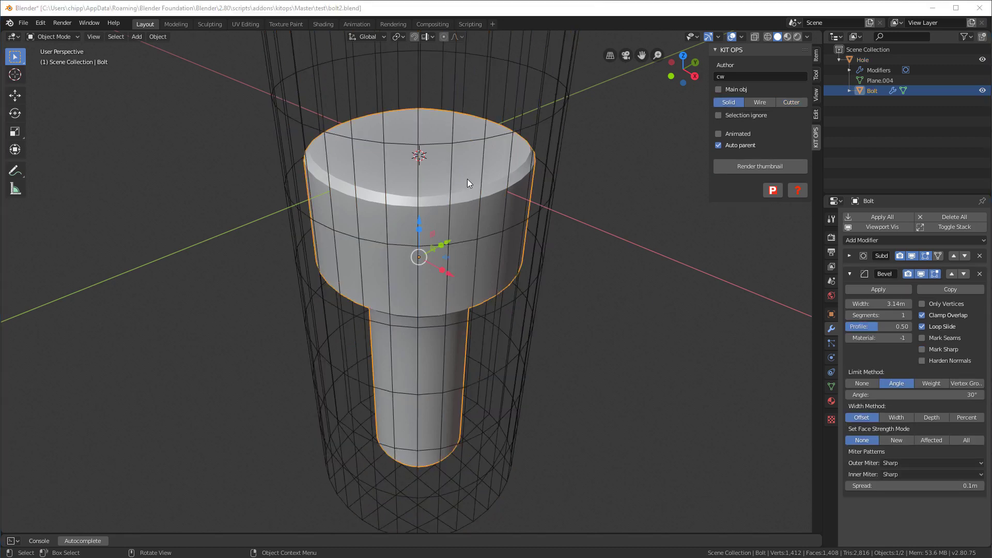
{"action": "key", "text": "KP_Divide"}
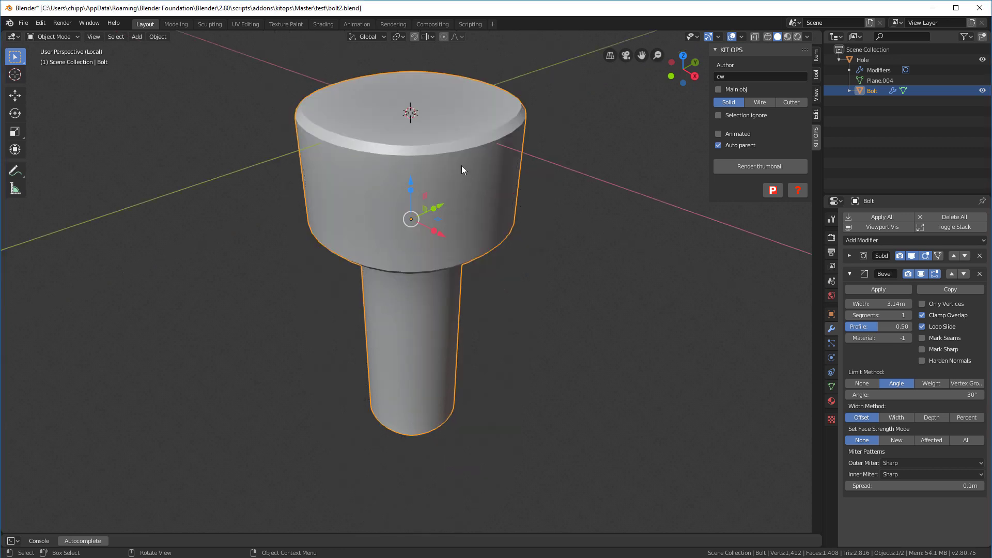
{"action": "scroll", "coordinate": [461, 165], "scroll_direction": "up", "scroll_amount": 3}
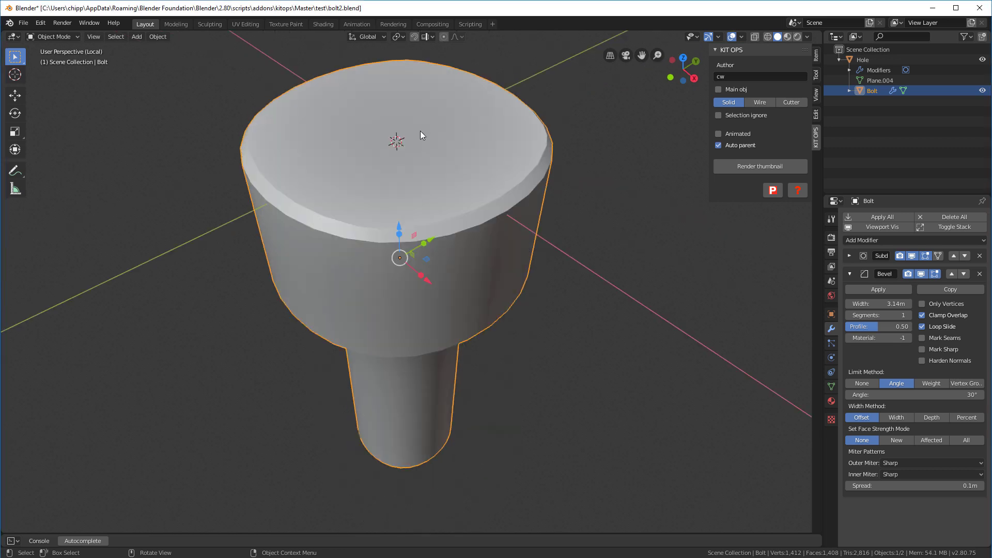
Add a mesh plane at the centre of the bolt head and scale it down in Edit Mode to fit within the head.
{"action": "key", "text": "shift+a"}
{"action": "mouse_move", "coordinate": [420, 130]}
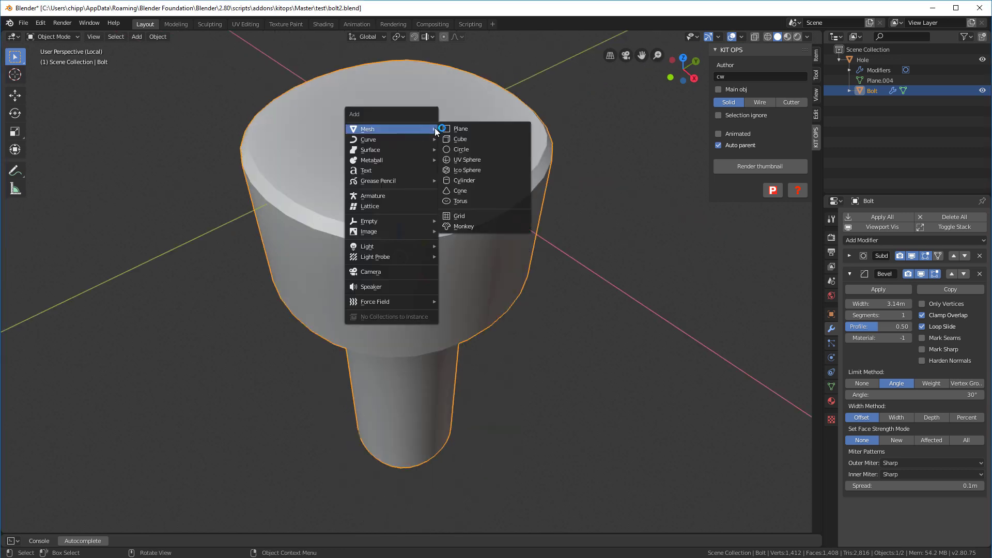
{"action": "left_click", "coordinate": [466, 130]}
{"action": "key", "text": "Tab"}
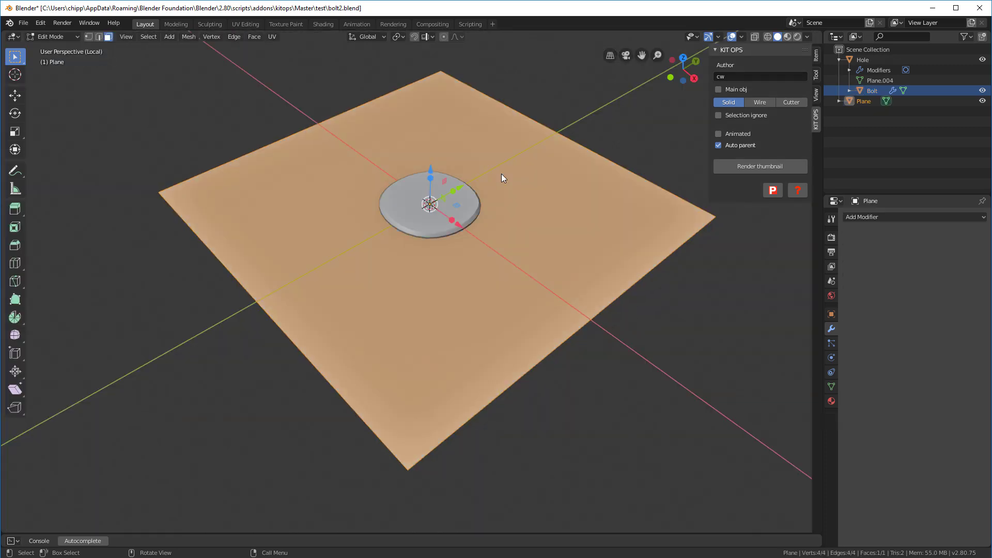
{"action": "key", "text": "s"}
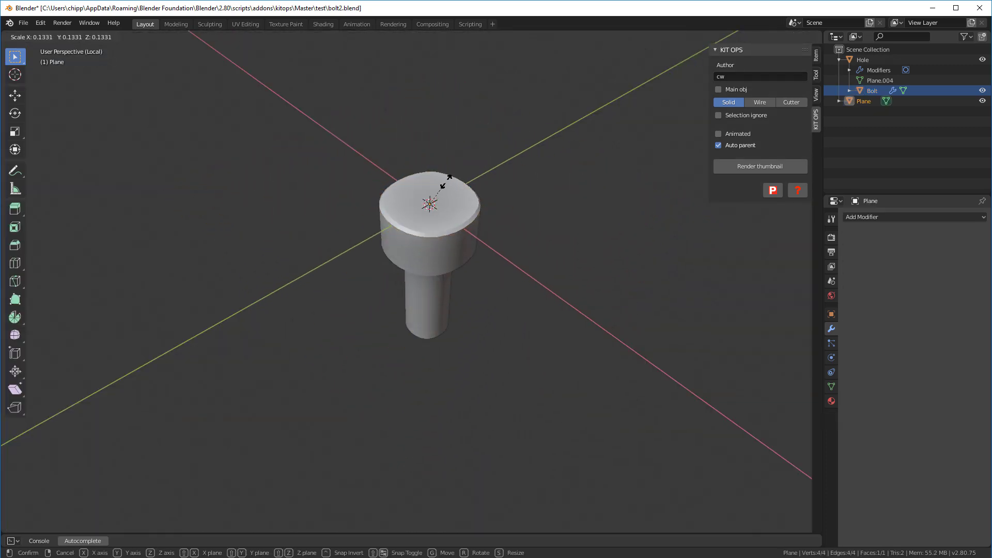
{"action": "left_click", "coordinate": [445, 189]}
Raise the plane 0.266 m above the bolt head, extrude it downward into the head as a box and return to Object Mode.
{"action": "key", "text": "e"}
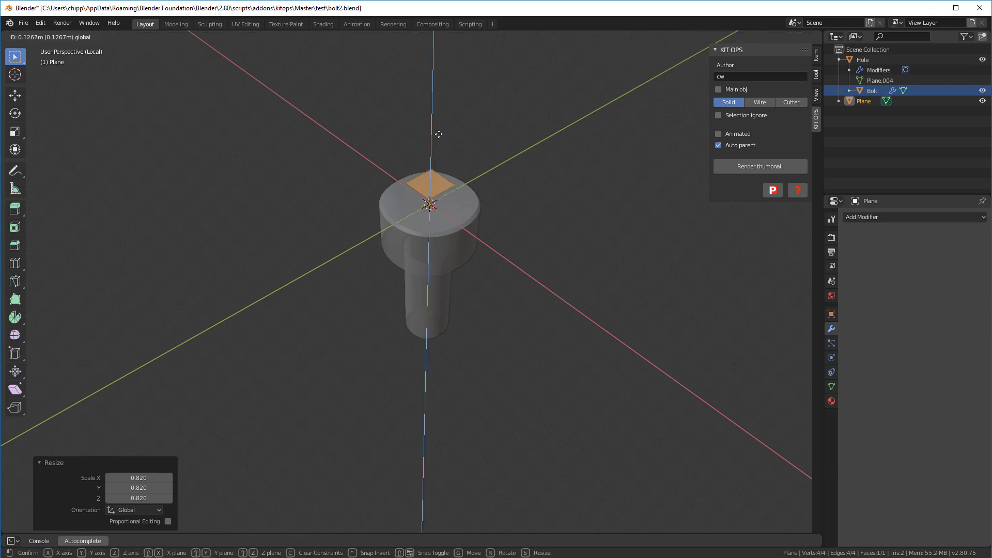
{"action": "left_click", "coordinate": [456, 147]}
{"action": "key", "text": "e"}
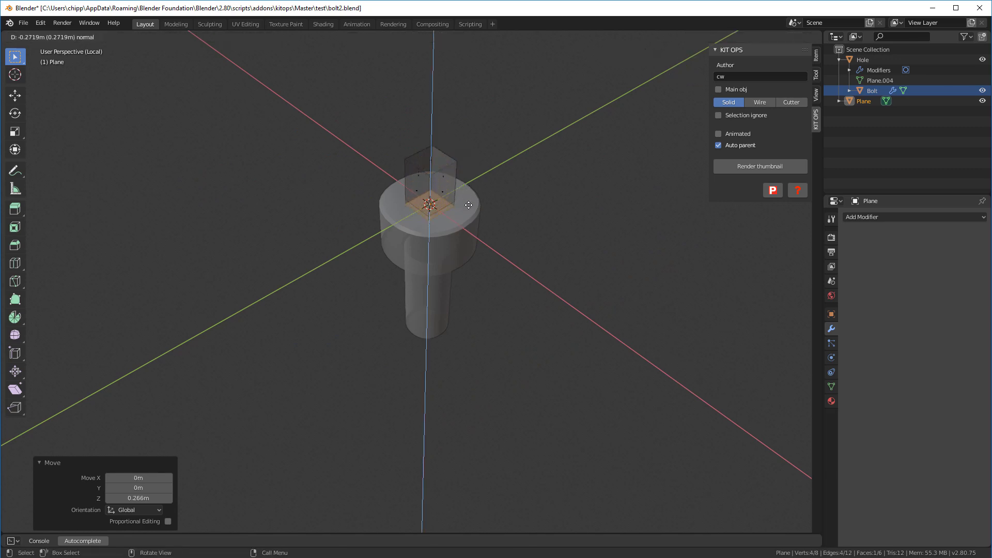
{"action": "left_click", "coordinate": [469, 217]}
{"action": "middle_click_drag", "start_coordinate": [468, 217], "coordinate": [546, 227]}
{"action": "key", "text": "Tab"}
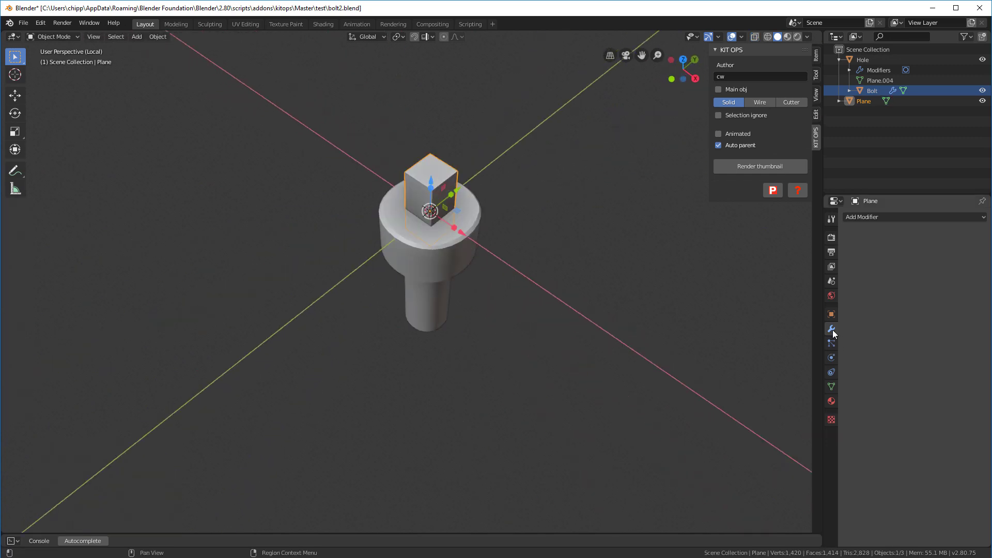
Add a Bevel modifier with a 0.05 m width to the box in the bolt head.
{"action": "left_click", "coordinate": [878, 217]}
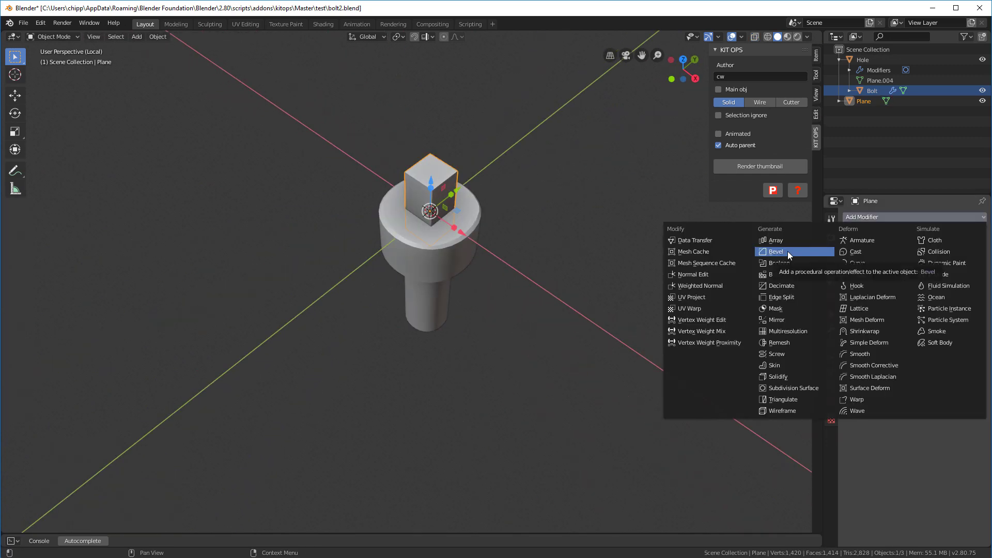
{"action": "left_click", "coordinate": [788, 251]}
{"action": "scroll", "coordinate": [788, 251], "scroll_direction": "up", "scroll_amount": 5}
{"action": "mouse_move", "coordinate": [879, 285]}
{"action": "left_mouse_down"}
{"action": "mouse_move", "coordinate": [847, 286]}
{"action": "mouse_move", "coordinate": [878, 285]}
{"action": "left_mouse_up"}
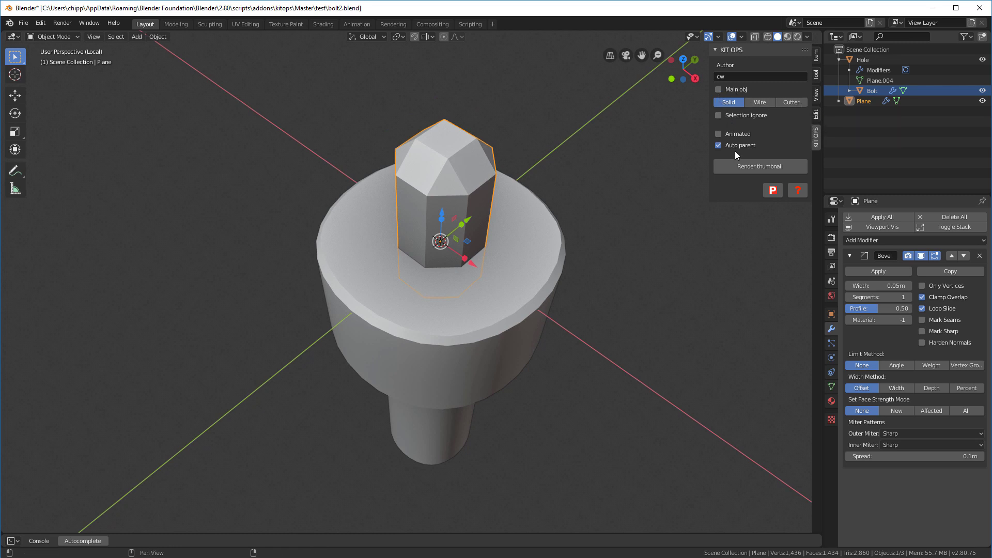
Make the bevelled box a KIT OPS Difference cutter and rename the object to cutter.
{"action": "left_click", "coordinate": [799, 101]}
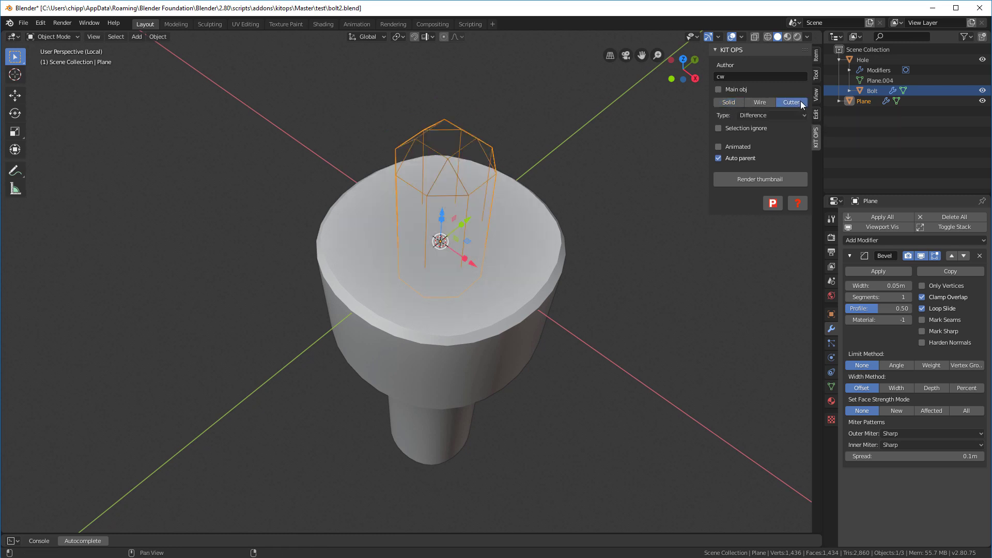
{"action": "middle_click_drag", "start_coordinate": [595, 231], "coordinate": [548, 220]}
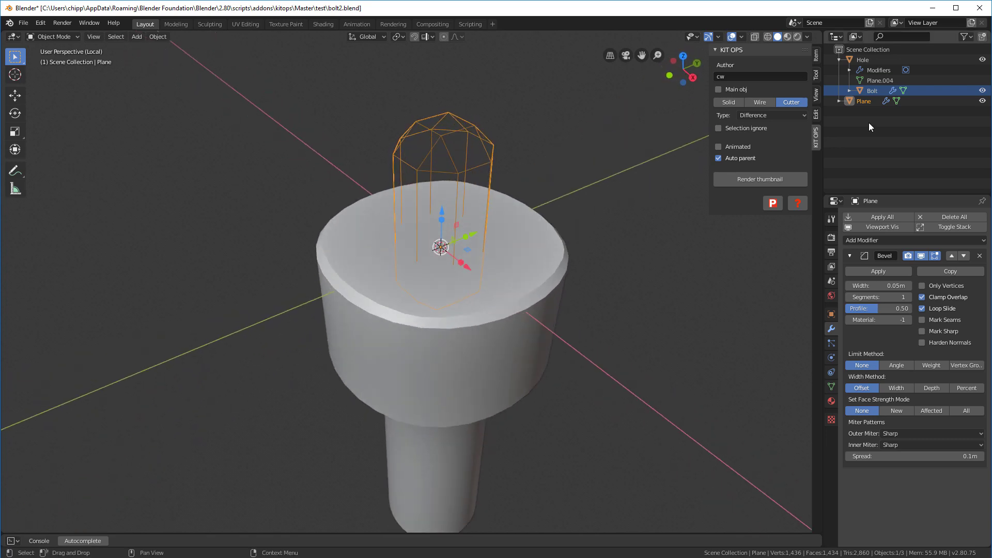
{"action": "double_click", "coordinate": [868, 102]}
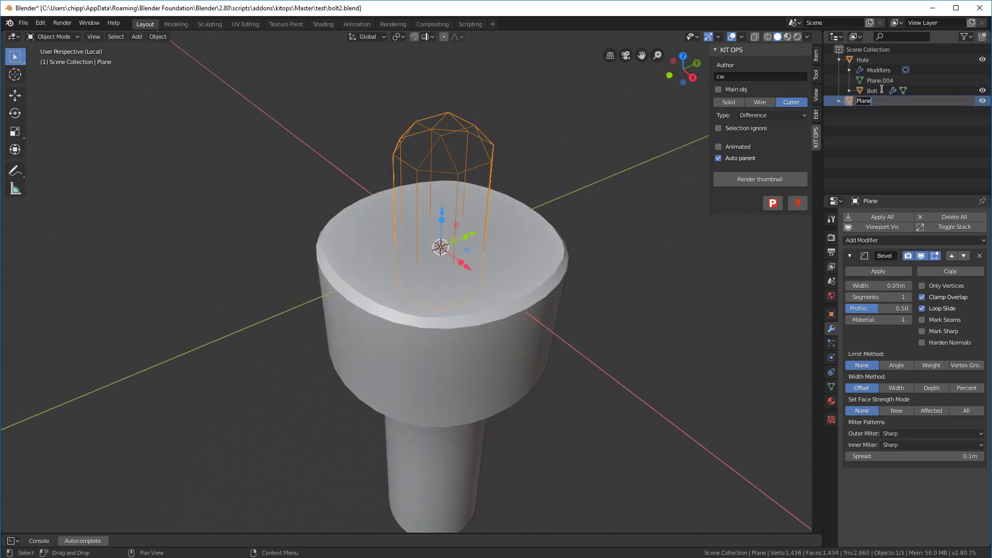
{"action": "type", "text": "cutter"}
{"action": "key", "text": "Return"}
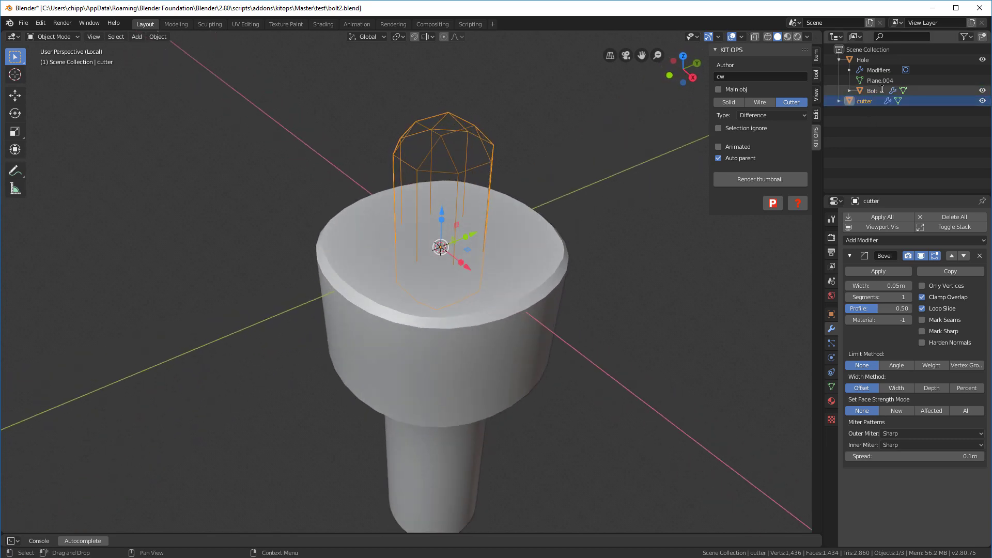
Add a Boolean Difference modifier to the Bolt, using the cutter as its object to recess the head.
{"action": "left_click", "coordinate": [520, 271]}
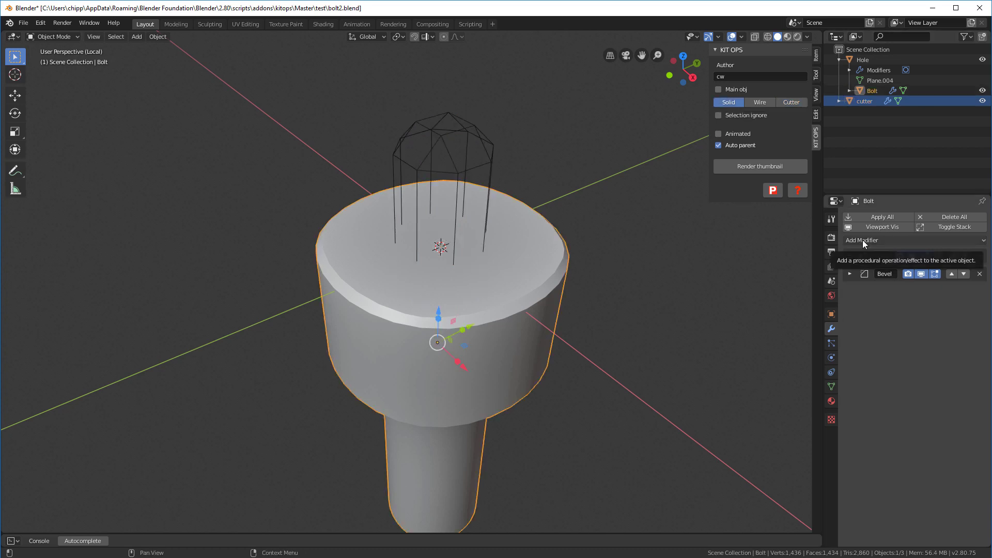
{"action": "left_click", "coordinate": [863, 239]}
{"action": "left_click", "coordinate": [777, 291]}
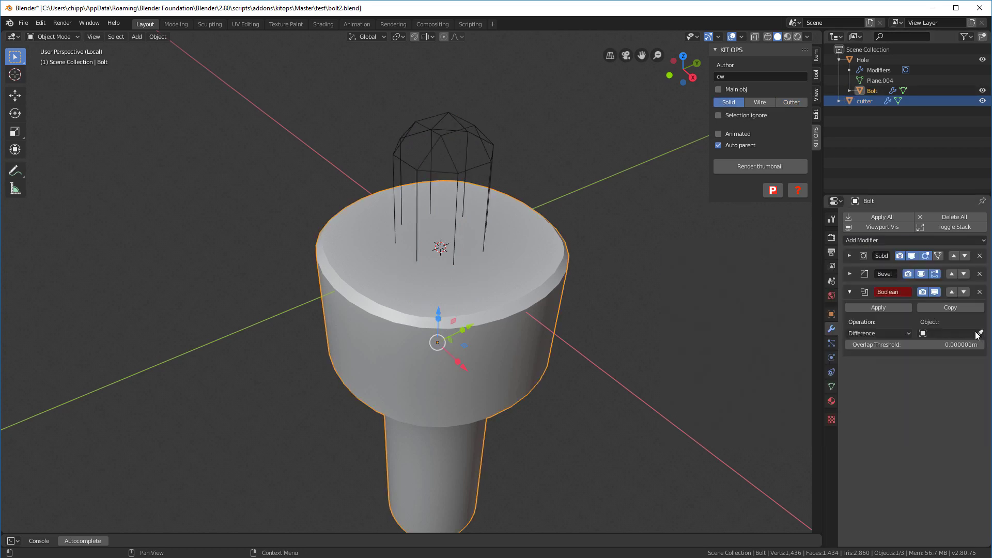
{"action": "left_click", "coordinate": [979, 334]}
{"action": "left_click", "coordinate": [488, 137]}
{"action": "middle_click_drag", "start_coordinate": [488, 137], "coordinate": [659, 241]}
Scale the entire cutter mesh up by about 1.338 in Edit Mode to widen the head recess.
{"action": "left_click", "coordinate": [487, 181]}
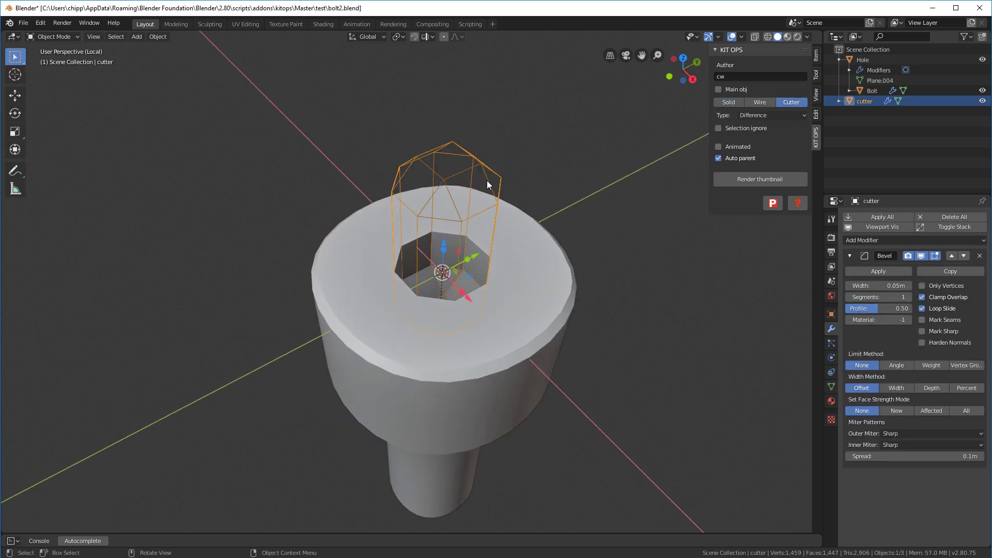
{"action": "key", "text": "Tab"}
{"action": "key", "text": "a"}
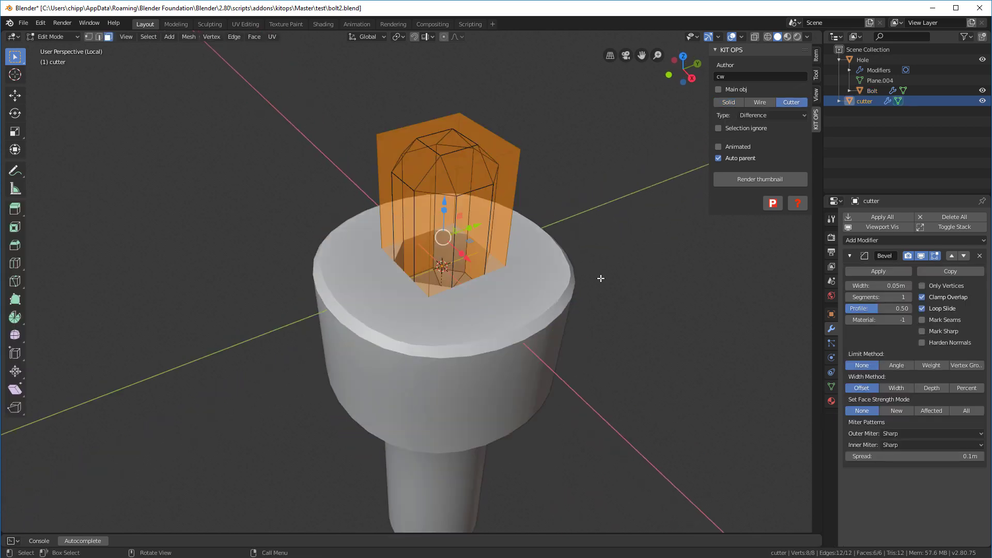
{"action": "key", "text": "s"}
{"action": "left_click", "coordinate": [655, 281]}
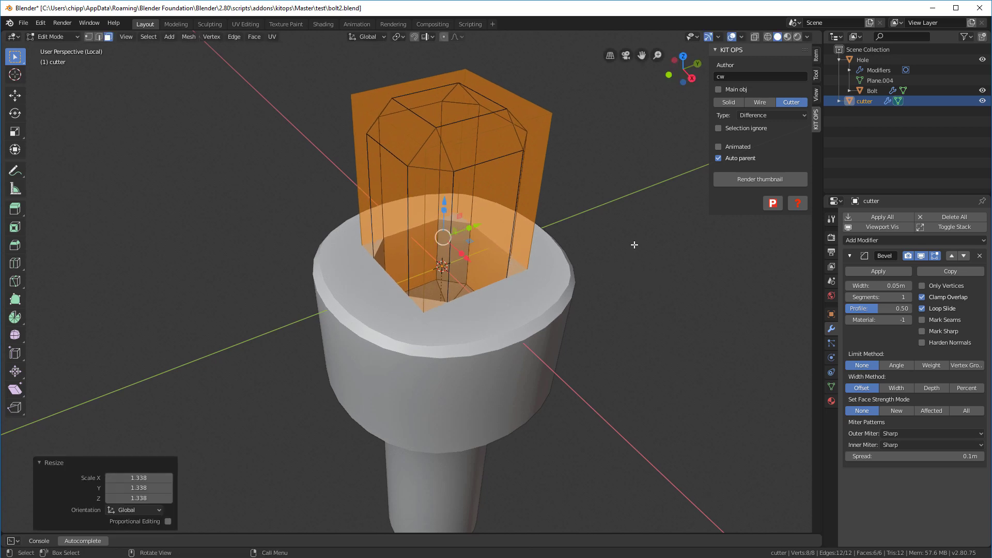
{"action": "middle_click_drag", "start_coordinate": [656, 281], "coordinate": [535, 242]}
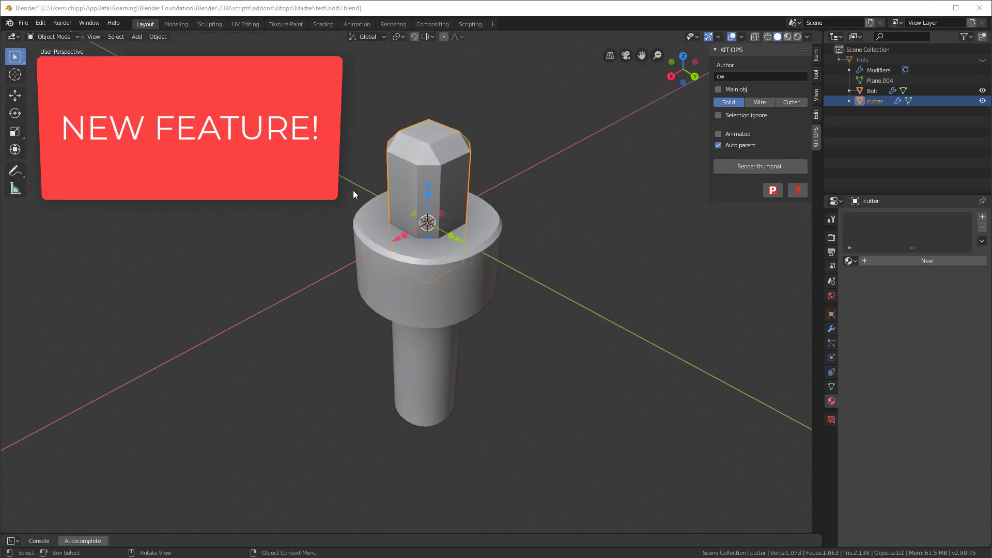
Set the head recess object as a KIT OPS Cutter of type Insert.
{"action": "middle_click_drag", "start_coordinate": [353, 194], "coordinate": [424, 182]}
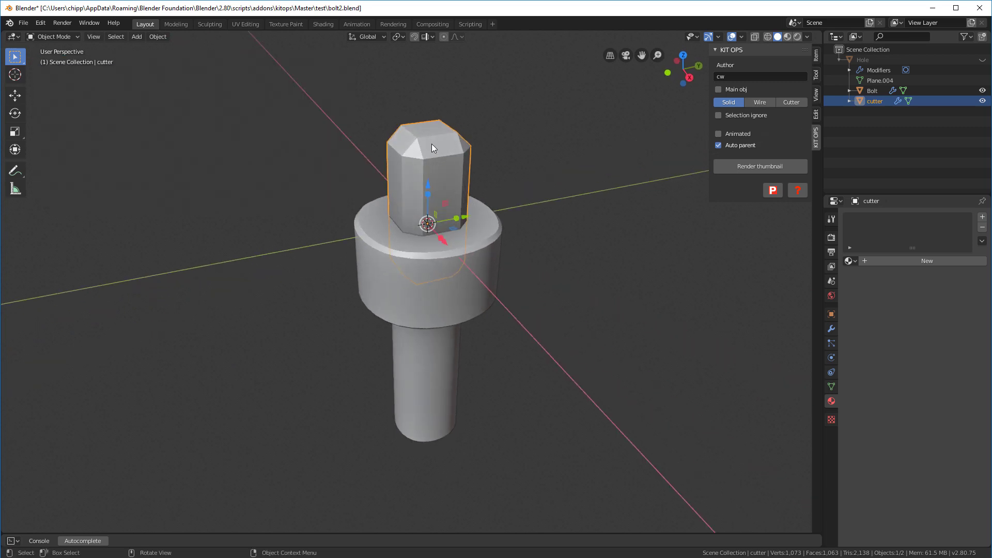
{"action": "left_click", "coordinate": [791, 103]}
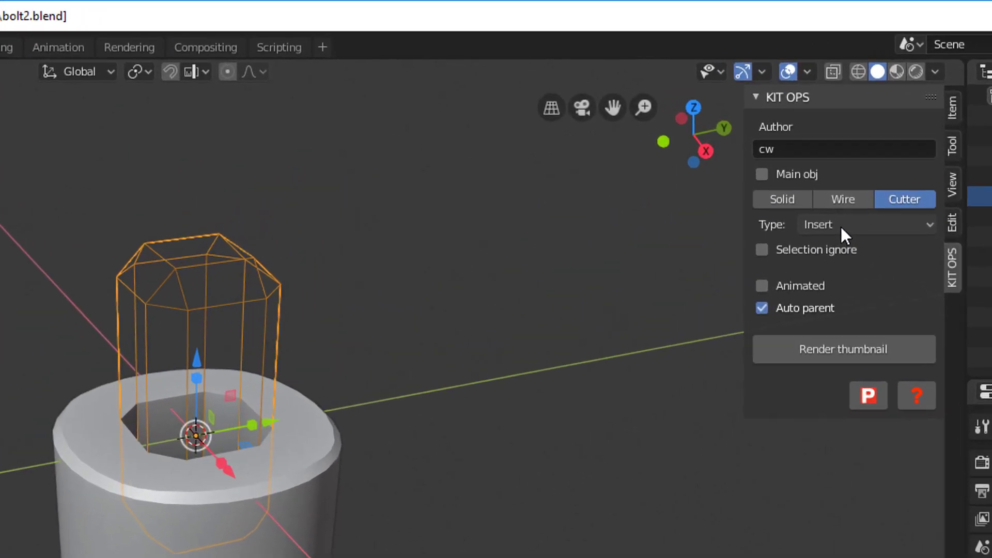
{"action": "left_click", "coordinate": [786, 151]}
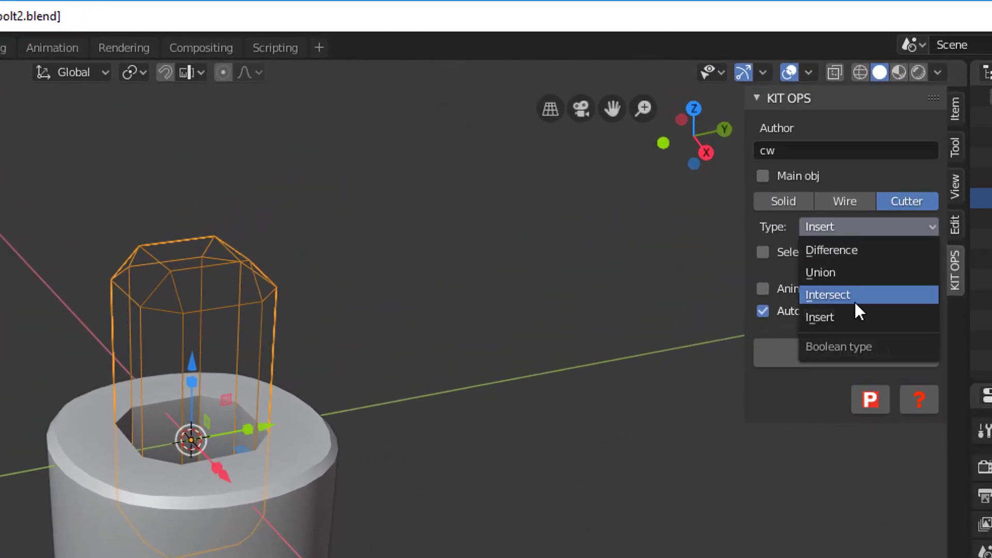
{"action": "left_click", "coordinate": [829, 321]}
{"action": "left_click", "coordinate": [864, 225]}
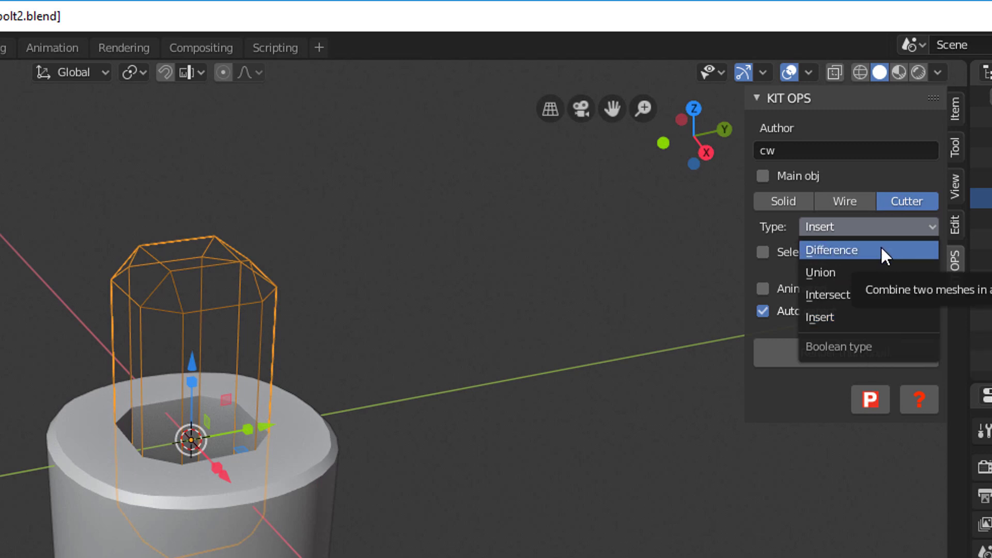
{"action": "left_click", "coordinate": [827, 321]}
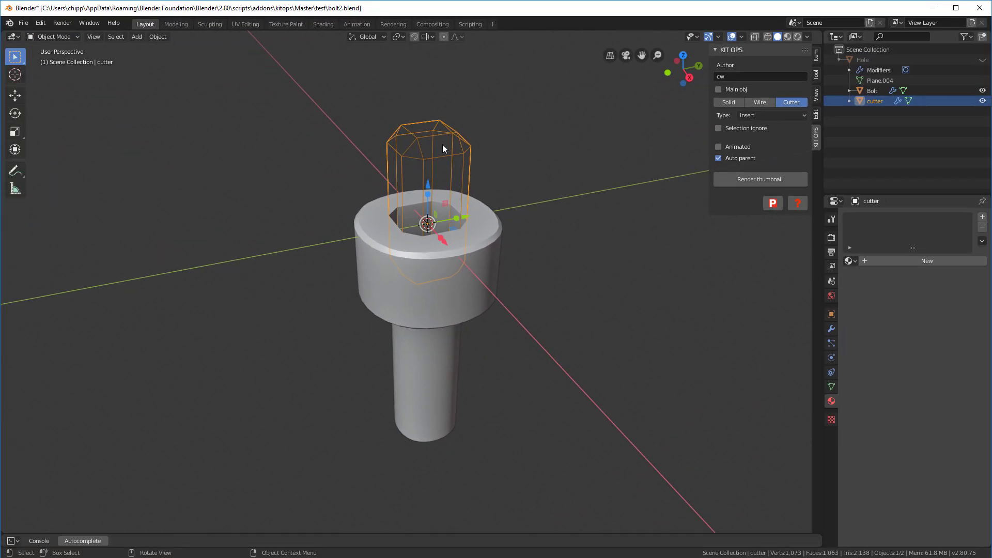
Unhide and select the Hole object, then save bolt2.blend.
{"action": "left_click", "coordinate": [983, 59]}
{"action": "middle_click_drag", "start_coordinate": [581, 122], "coordinate": [582, 114]}
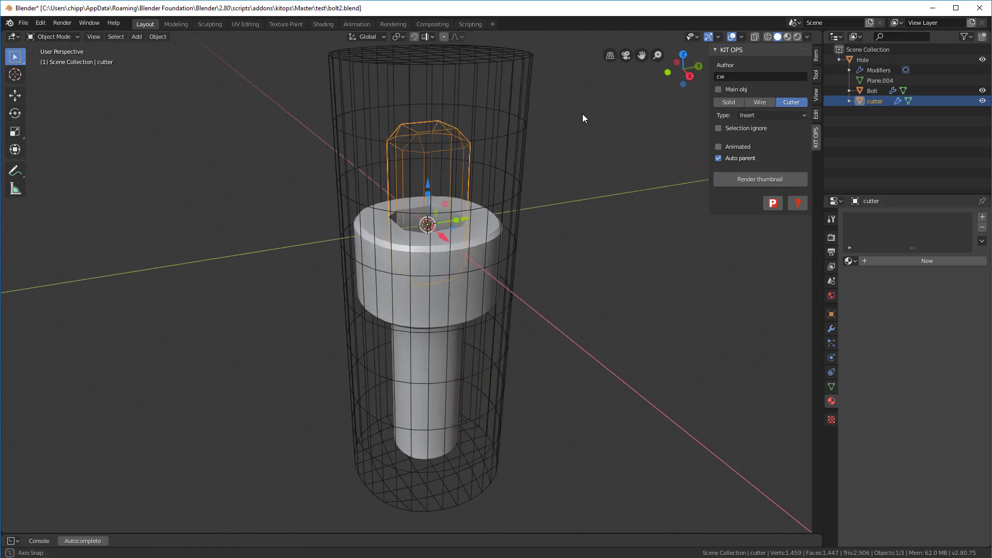
{"action": "left_click", "coordinate": [522, 107]}
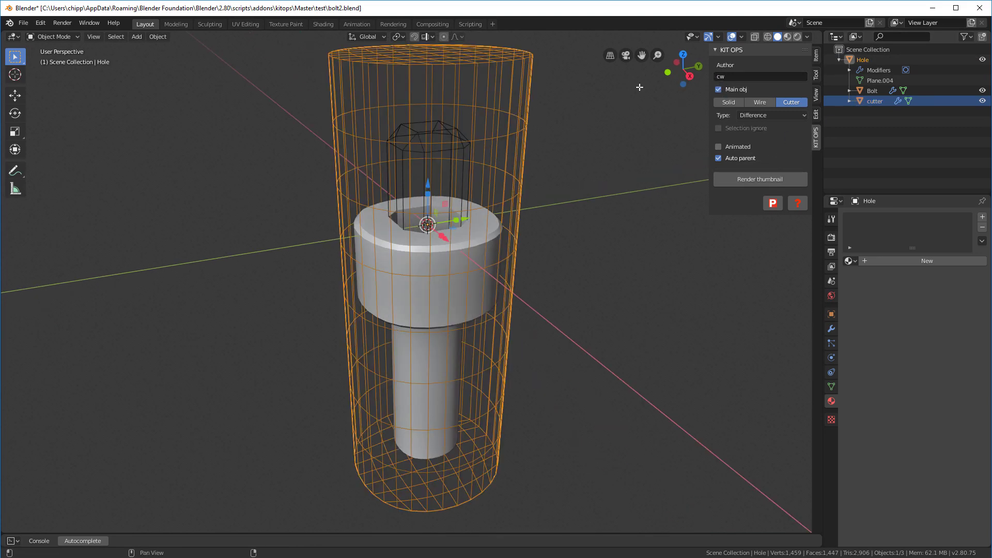
{"action": "scroll", "coordinate": [551, 149], "scroll_direction": "down", "scroll_amount": 2}
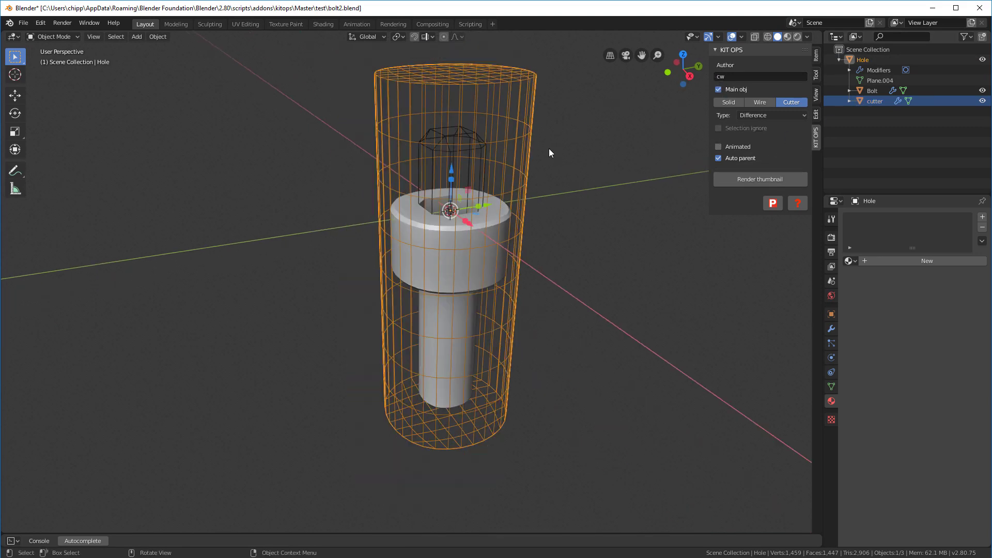
{"action": "left_click", "coordinate": [23, 23]}
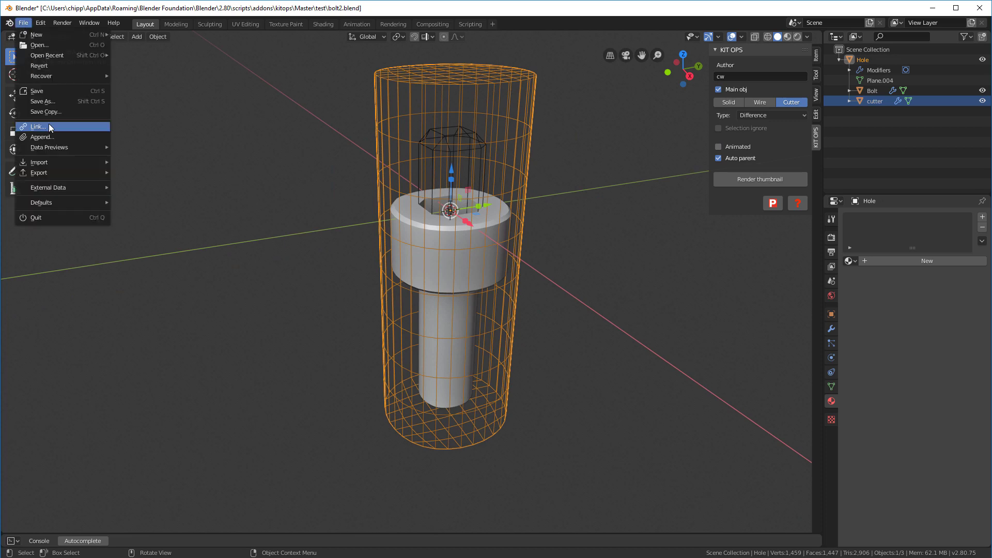
{"action": "left_click", "coordinate": [50, 96]}
{"action": "scroll", "coordinate": [521, 307], "scroll_direction": "down", "scroll_amount": 4}
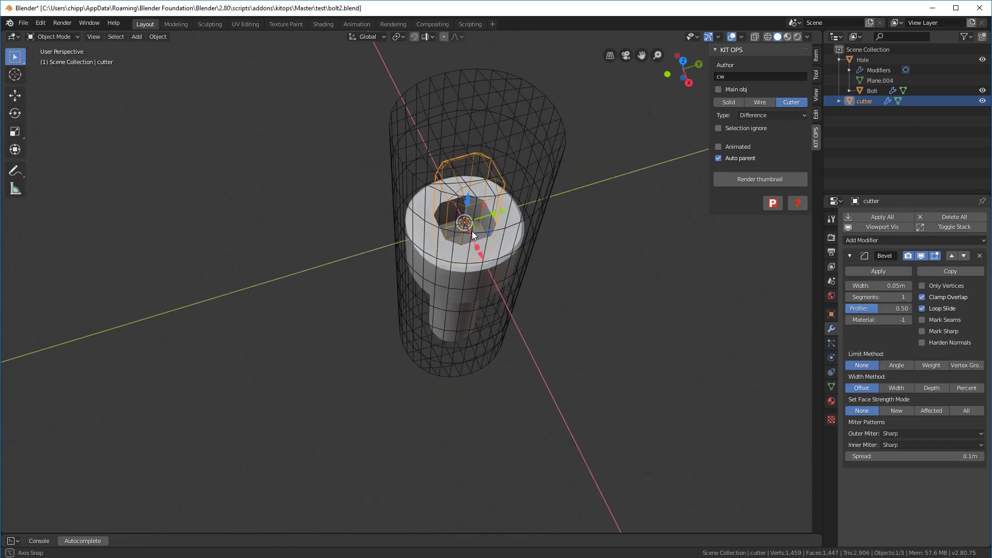
Switch to the Blender window with the test cube and choose the Bolt2 insert from the Test KPACK.
{"action": "middle_click_drag", "start_coordinate": [472, 231], "coordinate": [529, 190]}
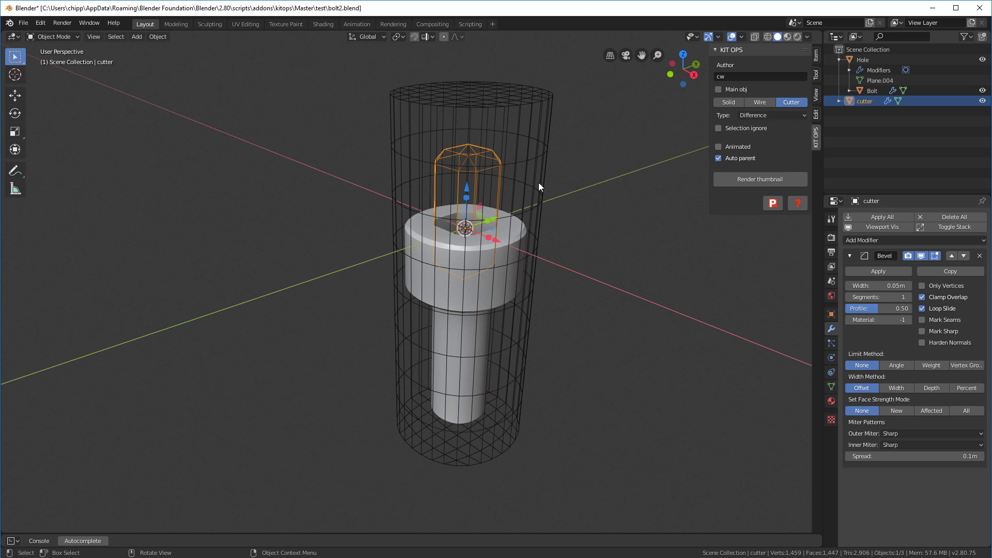
{"action": "key", "text": "ctrl+z"}
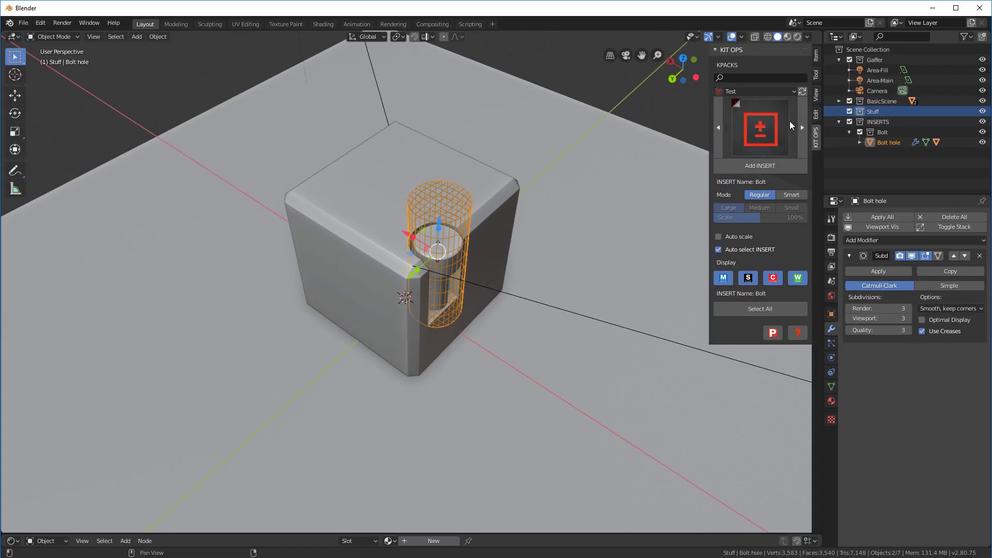
{"action": "left_click", "coordinate": [782, 128]}
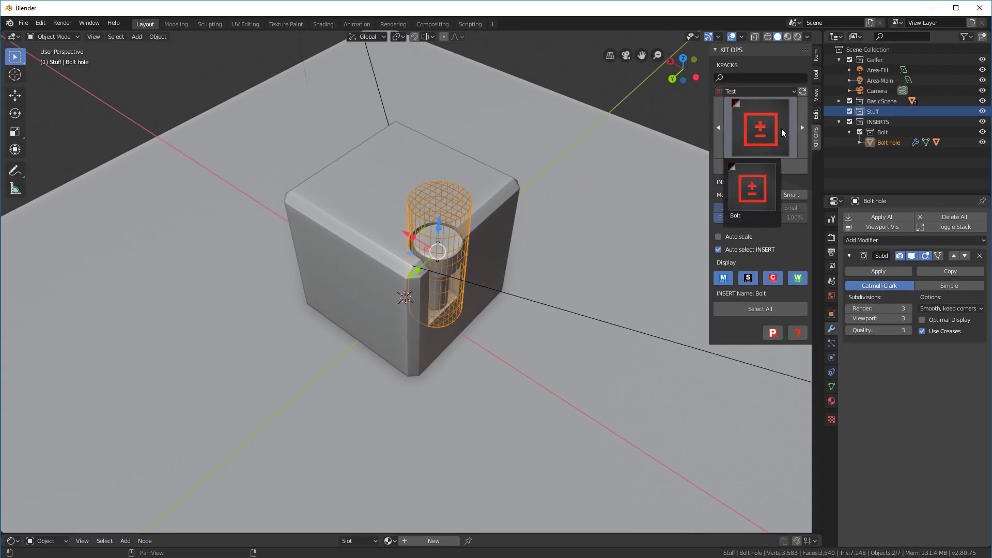
{"action": "left_click", "coordinate": [778, 129]}
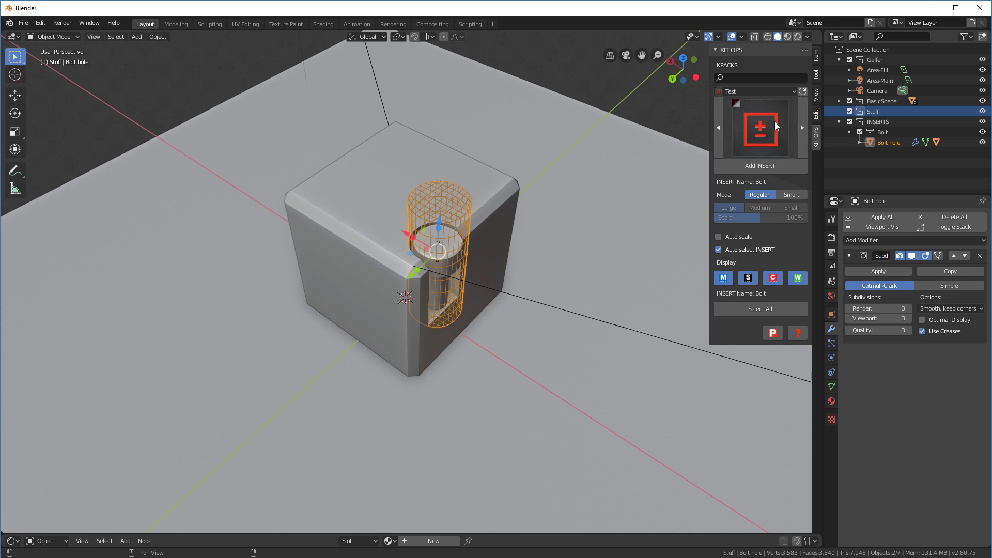
{"action": "left_click", "coordinate": [777, 125]}
{"action": "left_click", "coordinate": [803, 182]}
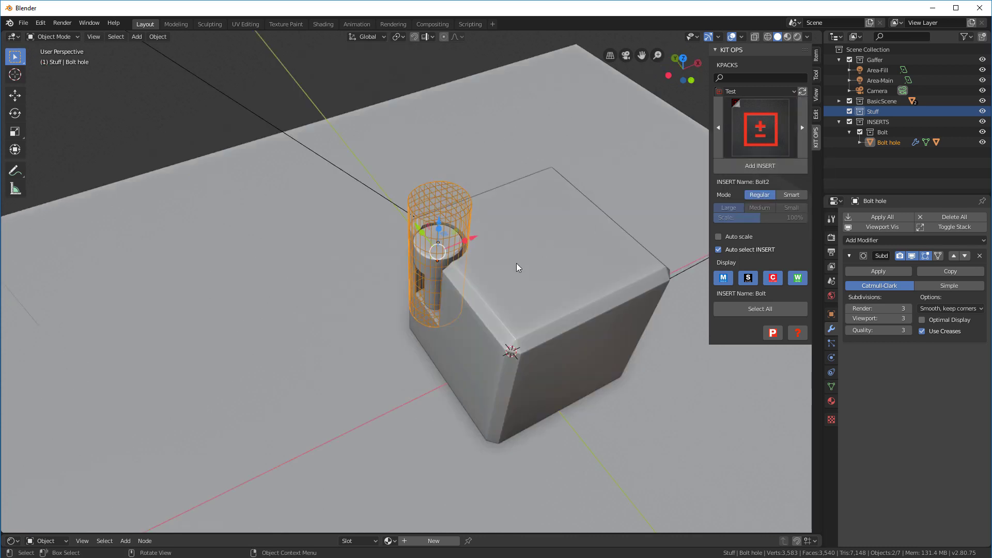
Add the Bolt2 insert to the cube's top face near its edge and inspect it in Solid shading.
{"action": "left_click", "coordinate": [518, 270]}
{"action": "left_click", "coordinate": [753, 171]}
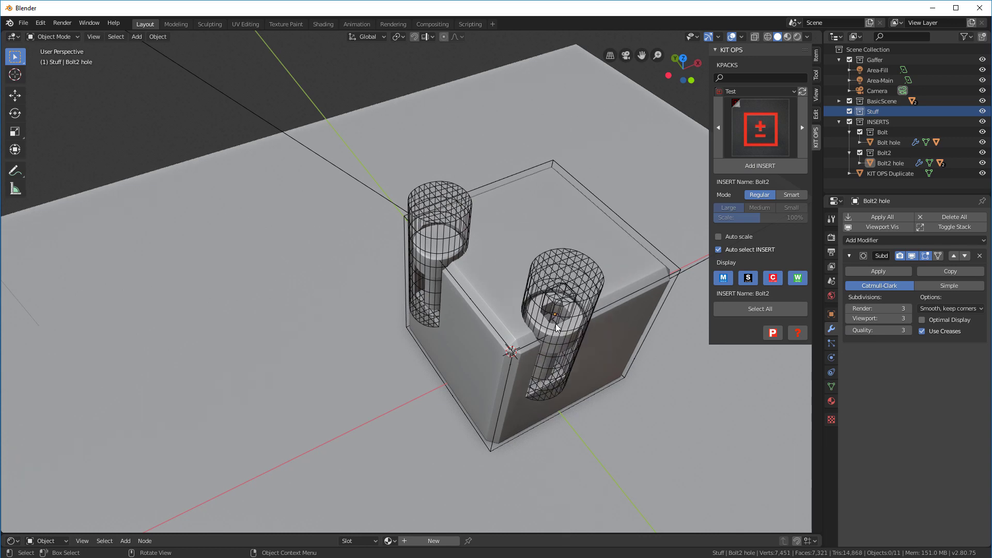
{"action": "left_click", "coordinate": [557, 325]}
{"action": "middle_click_drag", "start_coordinate": [497, 215], "coordinate": [666, 195]}
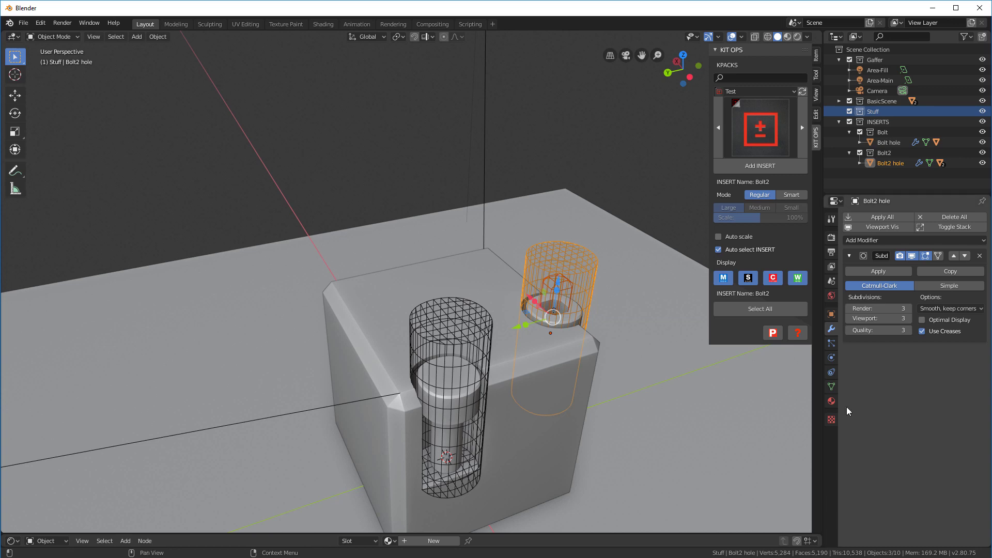
{"action": "key", "text": "z"}
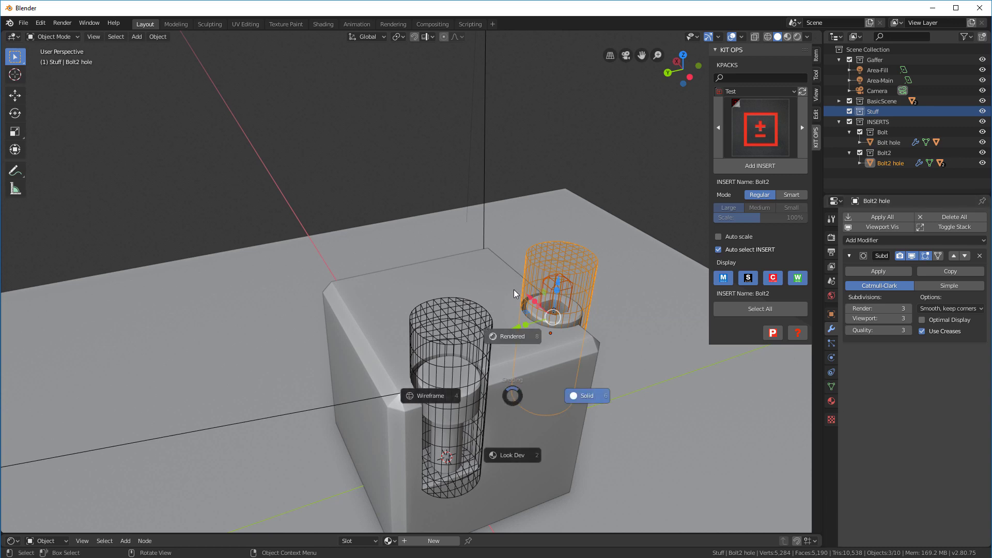
{"action": "left_click", "coordinate": [580, 394]}
{"action": "mouse_move", "coordinate": [496, 353]}
{"action": "middle_mouse_down"}
{"action": "mouse_move", "coordinate": [491, 360]}
{"action": "mouse_move", "coordinate": [491, 304]}
{"action": "mouse_move", "coordinate": [421, 274]}
{"action": "mouse_move", "coordinate": [441, 226]}
{"action": "mouse_move", "coordinate": [529, 259]}
{"action": "middle_mouse_up"}
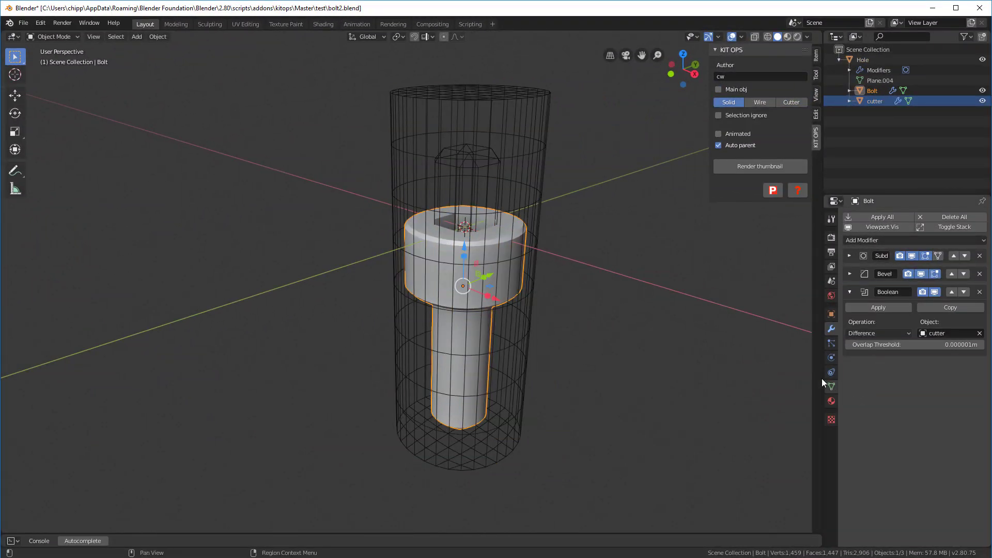
Create a new material named Black-metal on the Bolt in bolt2.blend.
{"action": "left_click", "coordinate": [830, 402]}
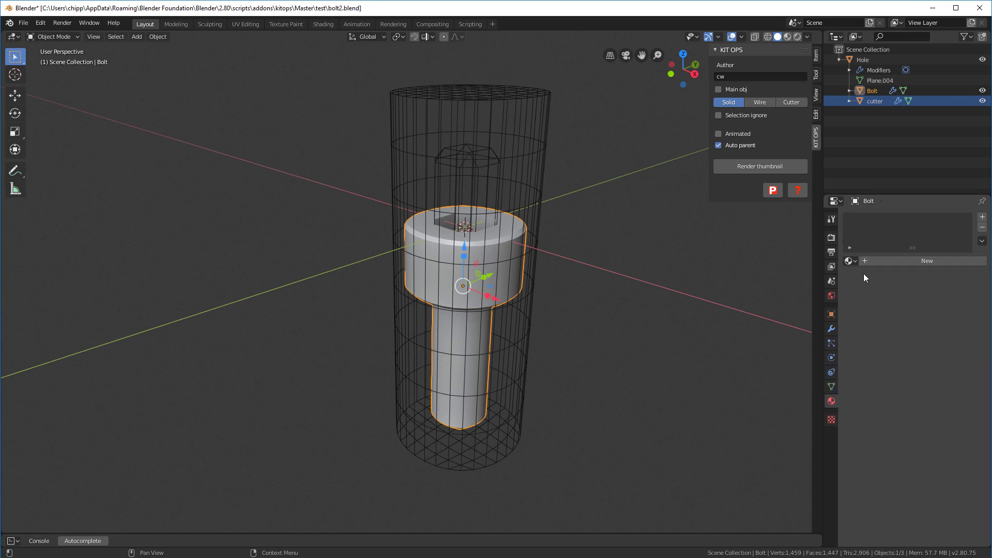
{"action": "double_click", "coordinate": [903, 260]}
{"action": "type", "text": "Black-metal"}
{"action": "key", "text": "Return"}
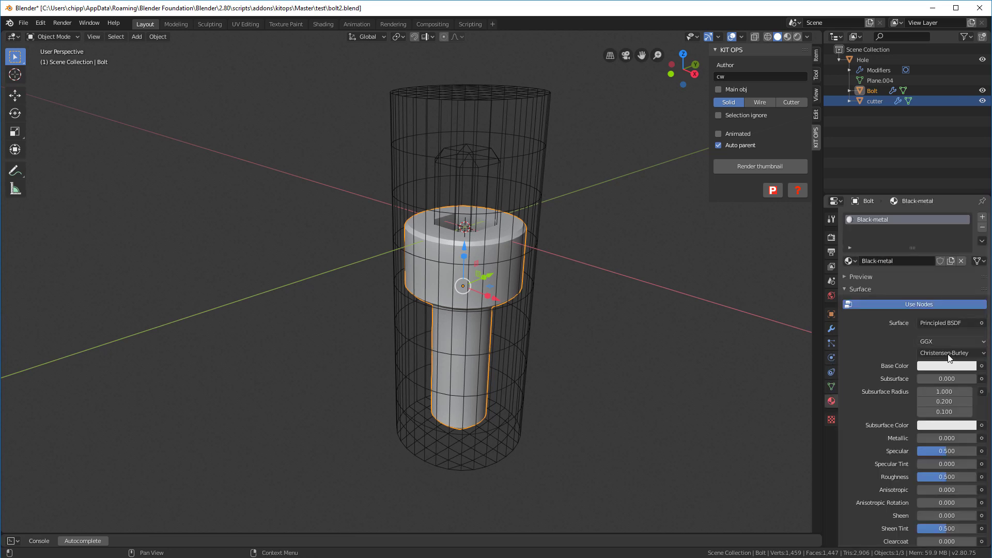
Darken the Black-metal base color to a value of 0.093 and show the viewport in Look Dev shading.
{"action": "left_click", "coordinate": [950, 368]}
{"action": "left_click_drag", "start_coordinate": [970, 278], "coordinate": [968, 286]}
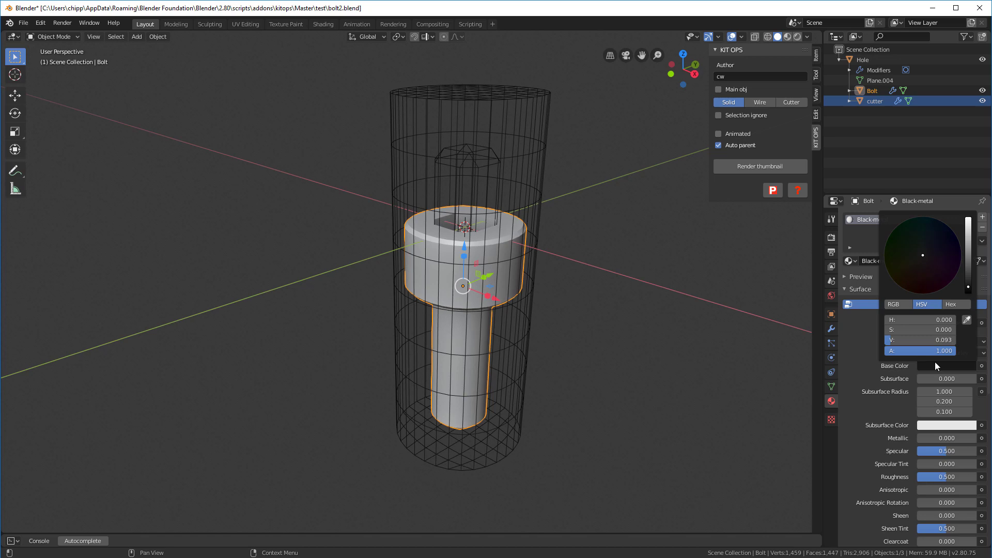
{"action": "left_click", "coordinate": [788, 36]}
{"action": "mouse_move", "coordinate": [605, 212]}
{"action": "middle_mouse_down"}
{"action": "mouse_move", "coordinate": [636, 206]}
{"action": "mouse_move", "coordinate": [610, 212]}
{"action": "middle_mouse_up"}
{"action": "middle_click_drag", "start_coordinate": [692, 207], "coordinate": [631, 209]}
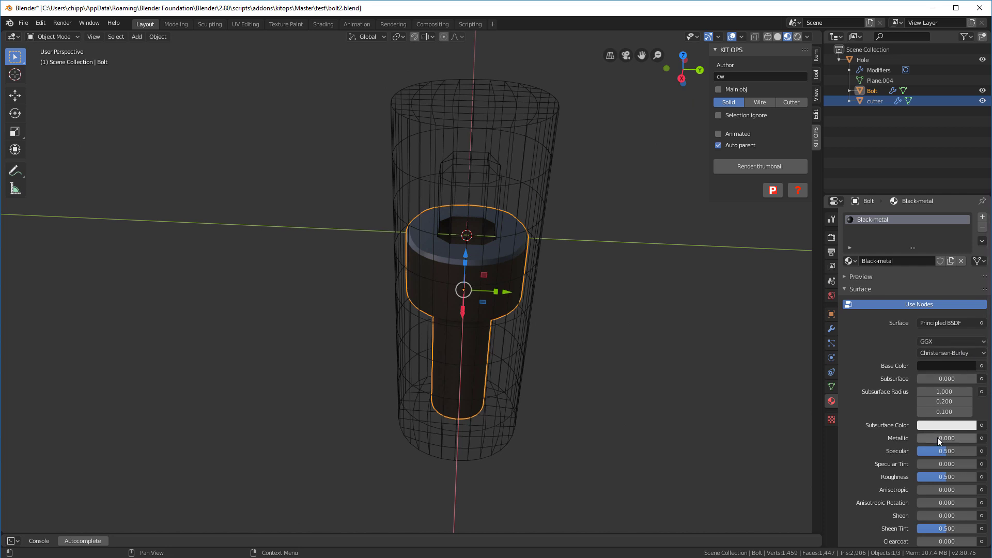
Set the Black-metal material's Metallic to 1.000 and its Roughness to 0.346.
{"action": "left_click_drag", "start_coordinate": [923, 438], "coordinate": [974, 438]}
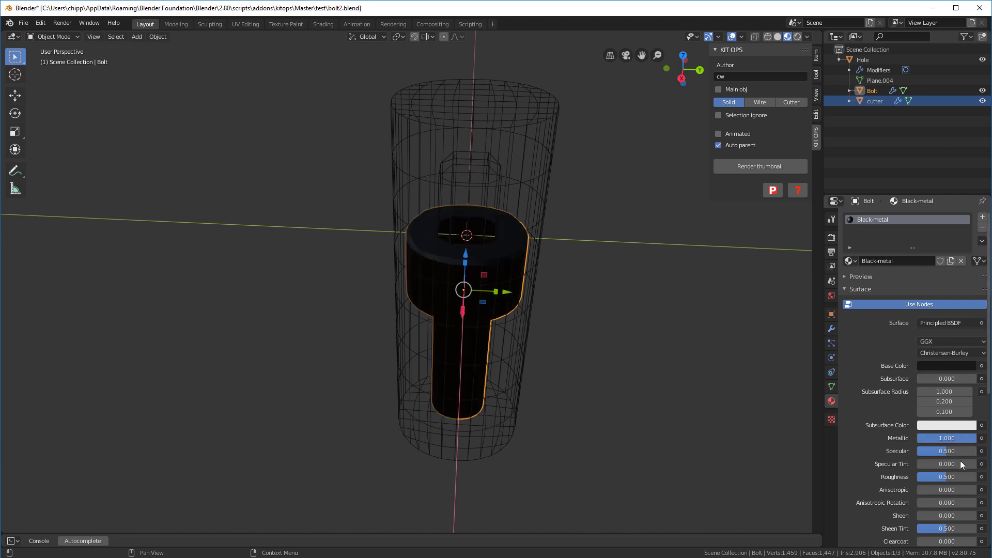
{"action": "mouse_move", "coordinate": [948, 476]}
{"action": "left_mouse_down"}
{"action": "mouse_move", "coordinate": [928, 484]}
{"action": "mouse_move", "coordinate": [940, 476]}
{"action": "left_mouse_up"}
{"action": "middle_click_drag", "start_coordinate": [660, 361], "coordinate": [569, 321]}
Lighten the Black-metal base color to a value of 0.353 and save bolt2.blend.
{"action": "left_click", "coordinate": [947, 365]}
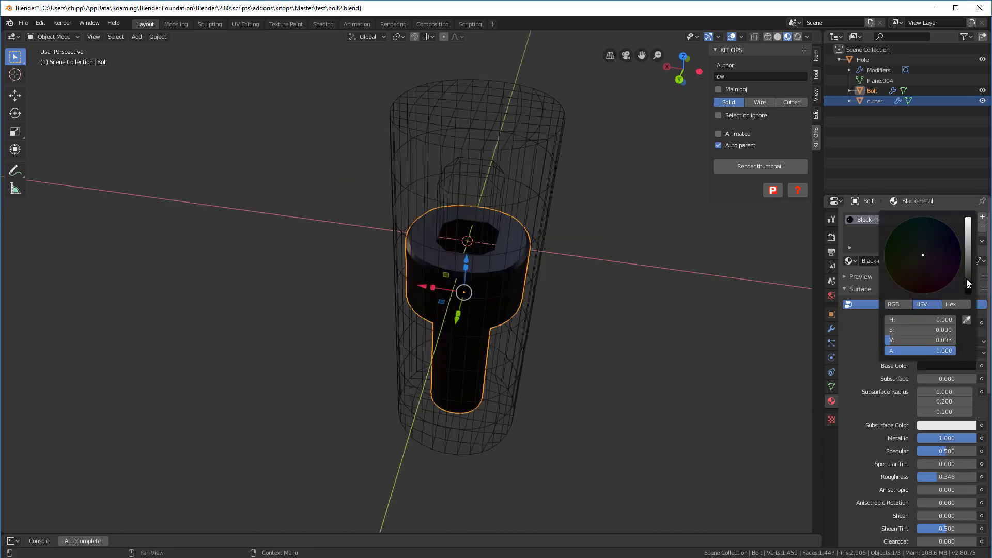
{"action": "left_click_drag", "start_coordinate": [910, 339], "coordinate": [922, 340]}
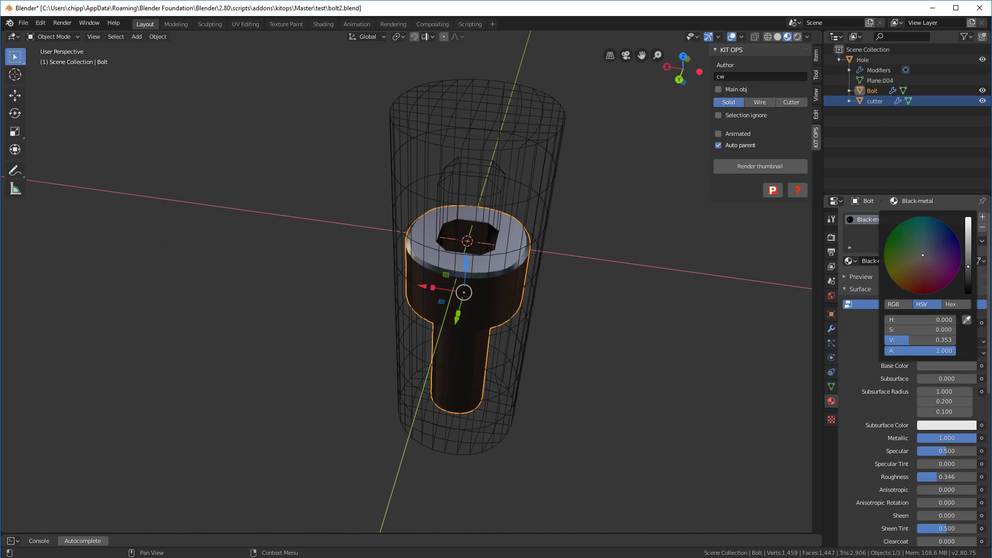
{"action": "middle_click_drag", "start_coordinate": [587, 305], "coordinate": [606, 284]}
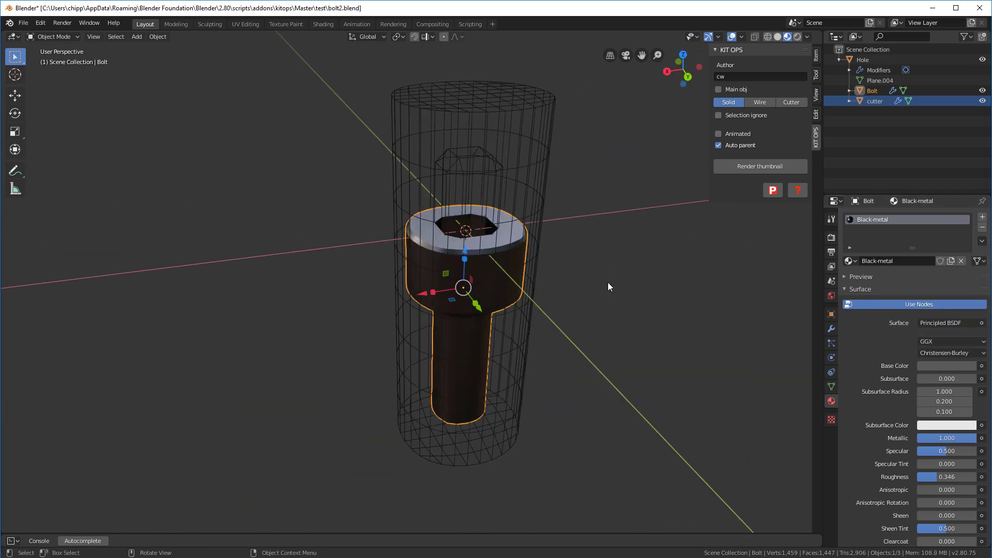
{"action": "key", "text": "ctrl+s"}
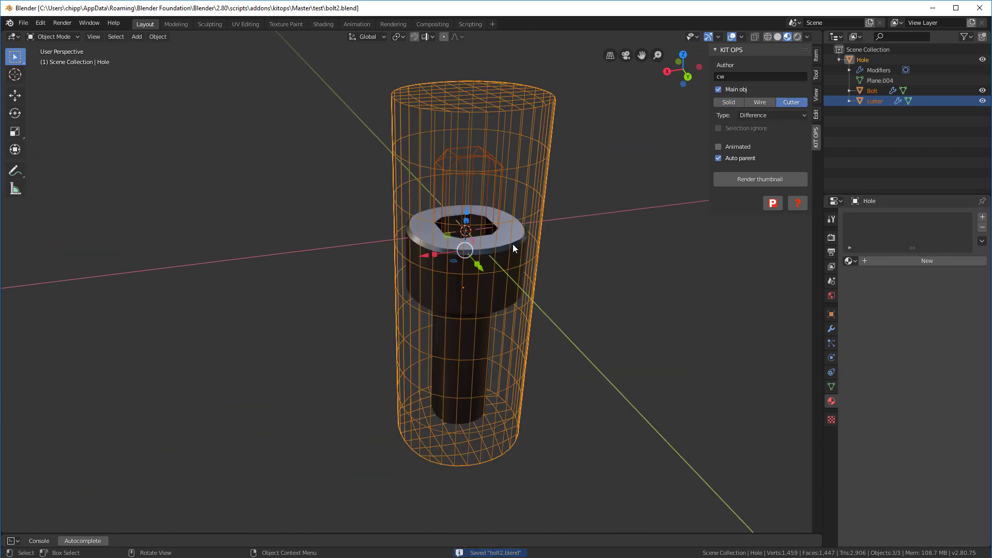
Reselect the Bolt with its Black-metal material and open the recent file bolt.blend, saving the pending changes to bolt2.blend.
{"action": "left_click", "coordinate": [497, 241]}
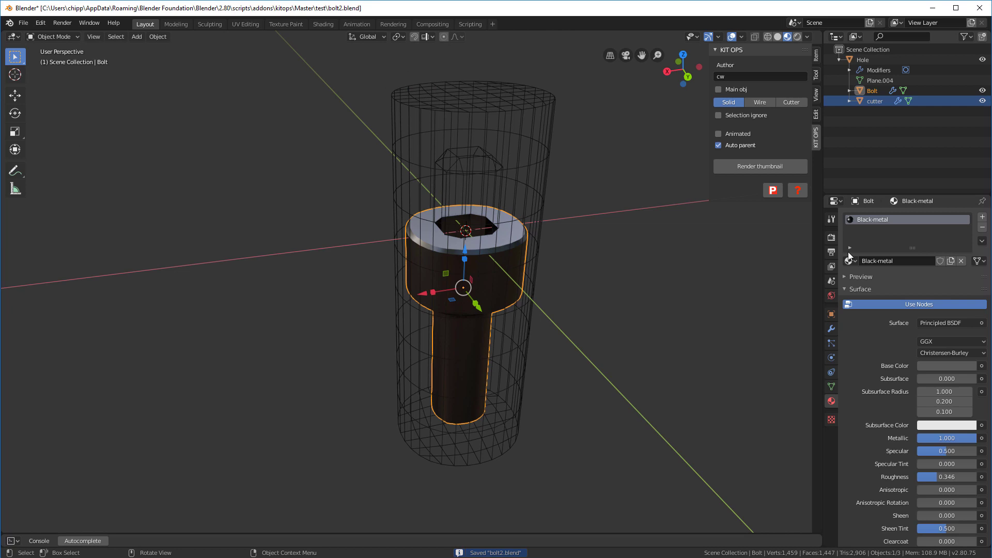
{"action": "left_click", "coordinate": [910, 259]}
{"action": "left_click", "coordinate": [24, 23]}
{"action": "mouse_move", "coordinate": [47, 55]}
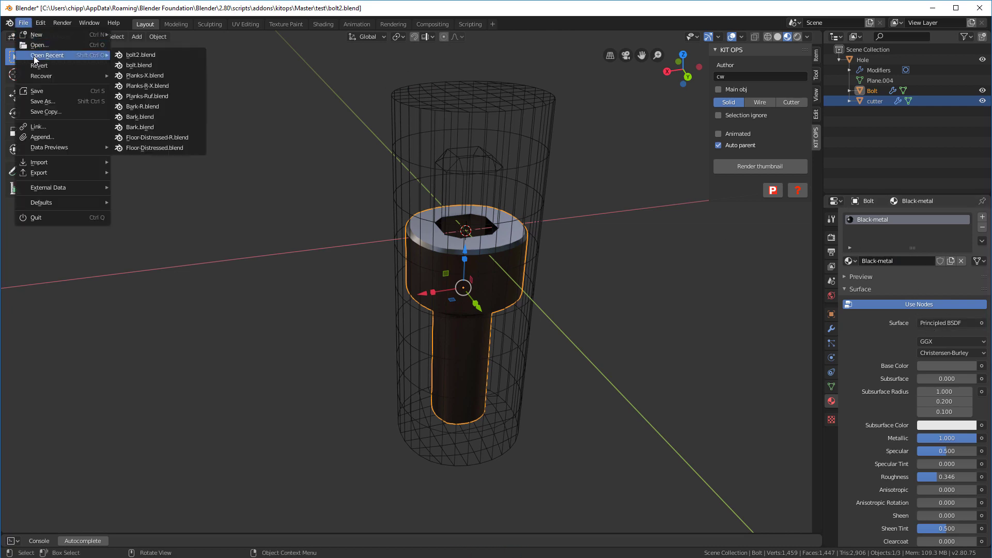
{"action": "left_click", "coordinate": [168, 65]}
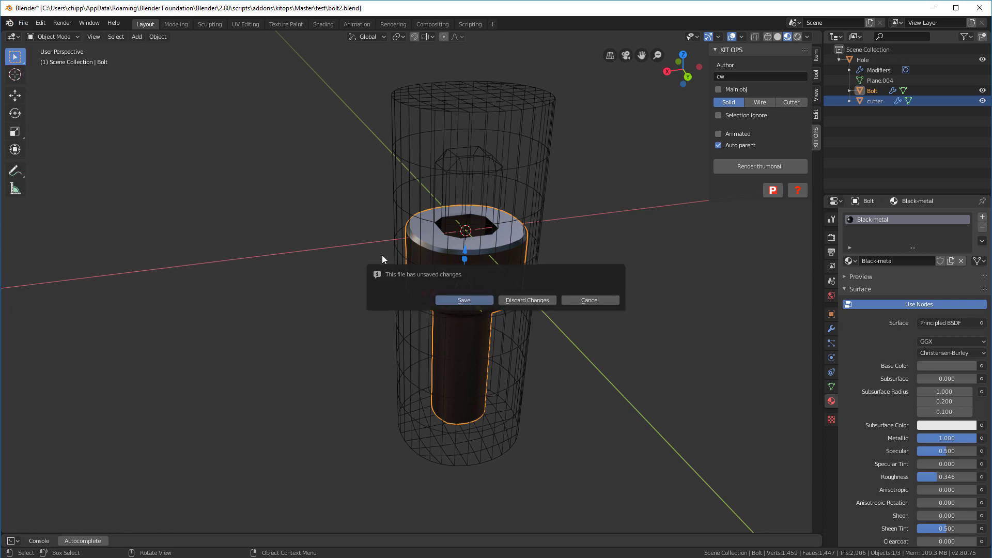
{"action": "left_click", "coordinate": [464, 300]}
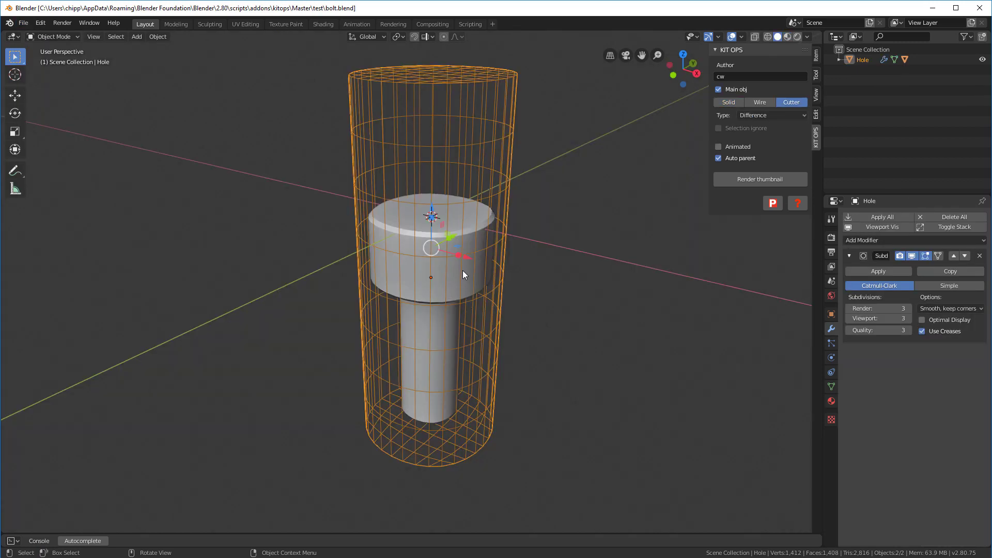
Create a new material named Black-metal on the Bolt in bolt.blend.
{"action": "left_click", "coordinate": [453, 279]}
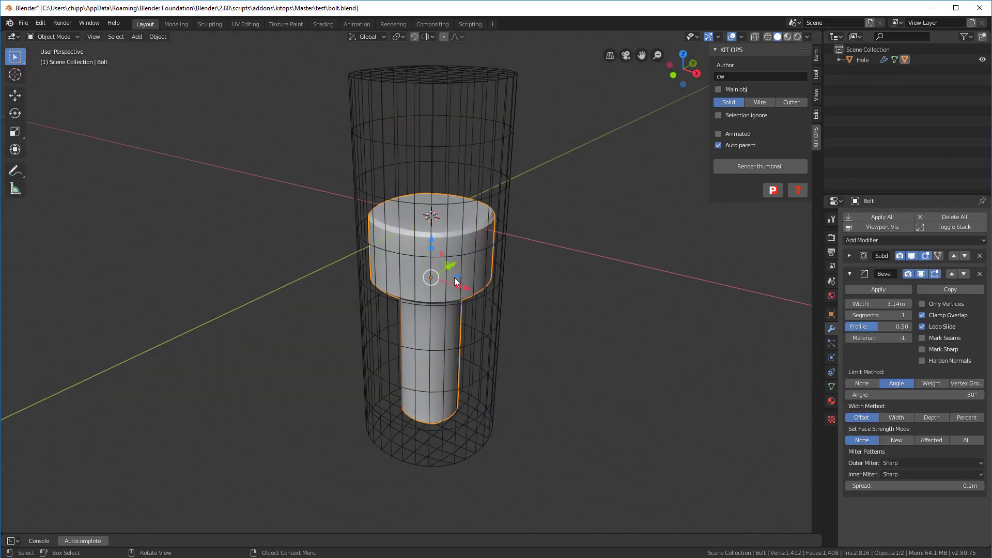
{"action": "left_click", "coordinate": [832, 401]}
{"action": "left_click", "coordinate": [904, 261]}
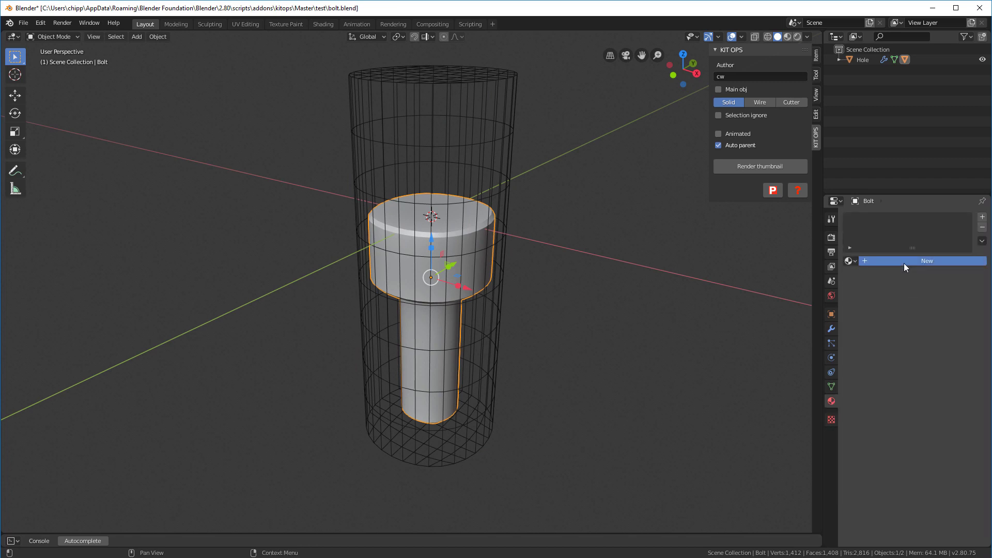
{"action": "left_click", "coordinate": [906, 260]}
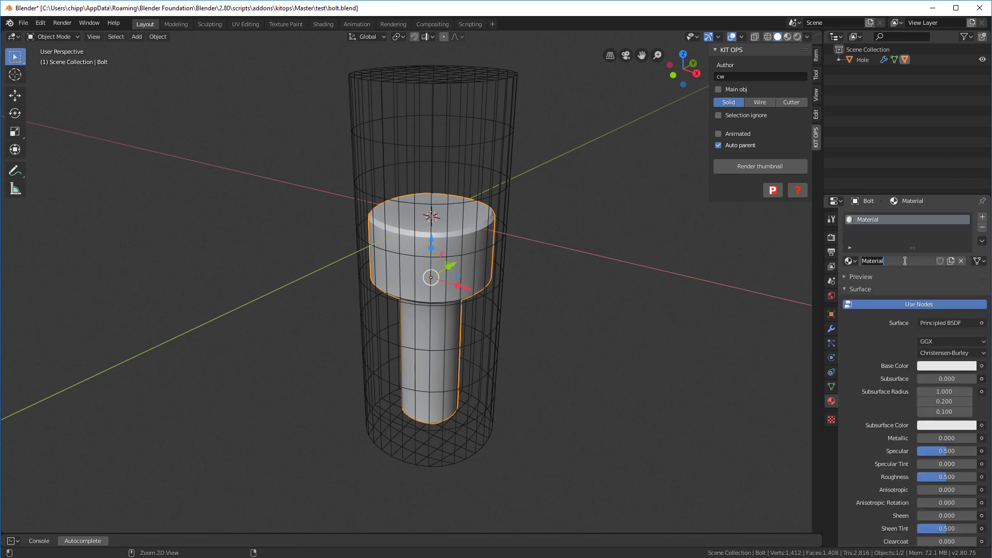
{"action": "type", "text": "Black-metal"}
{"action": "key", "text": "Return"}
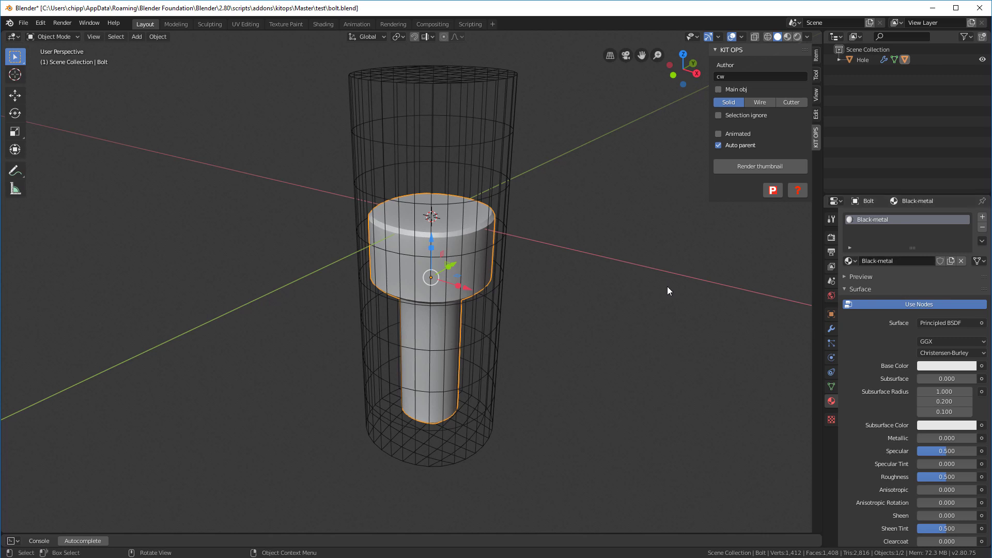
In the Blender window with the test cube, delete the old bolt inserts and the INSERTS collection with its hierarchy.
{"action": "middle_click_drag", "start_coordinate": [559, 248], "coordinate": [606, 213]}
{"action": "key", "text": "a"}
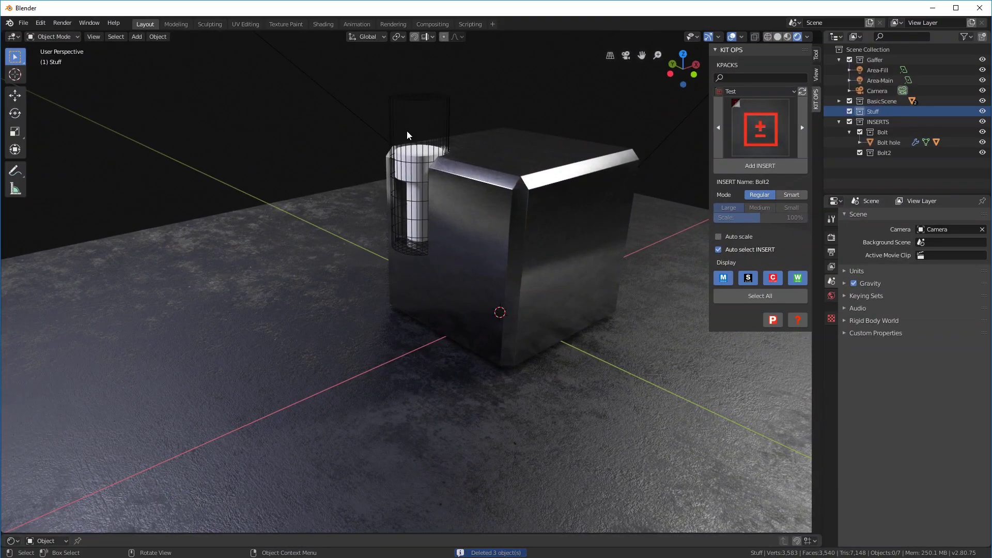
{"action": "left_click", "coordinate": [412, 132]}
{"action": "key", "text": "x"}
{"action": "left_click", "coordinate": [422, 133]}
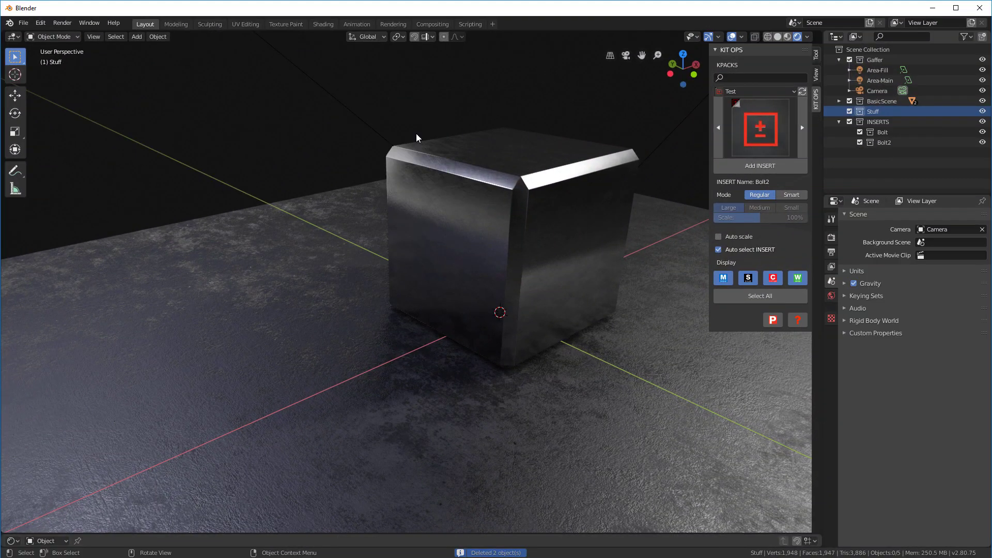
{"action": "right_click", "coordinate": [871, 122]}
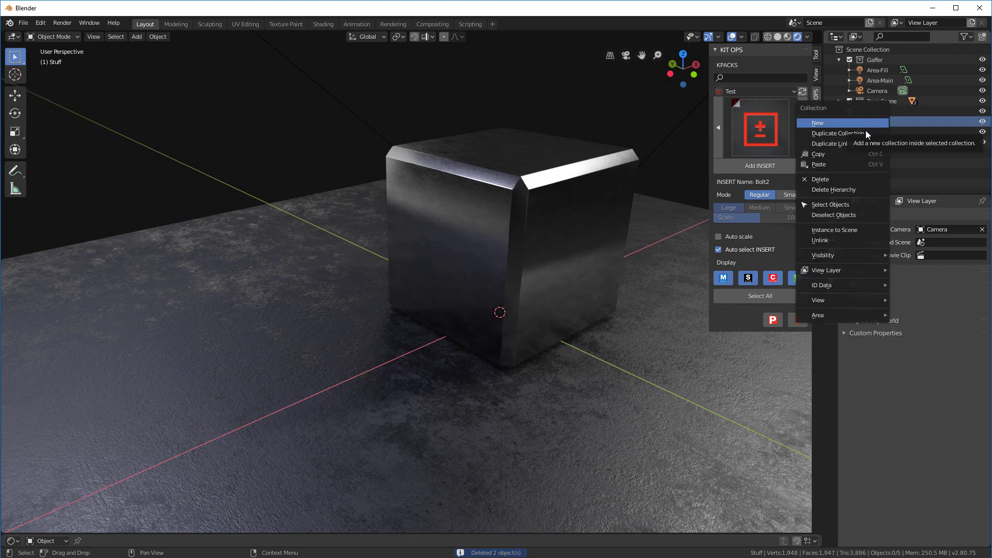
{"action": "left_click", "coordinate": [855, 190]}
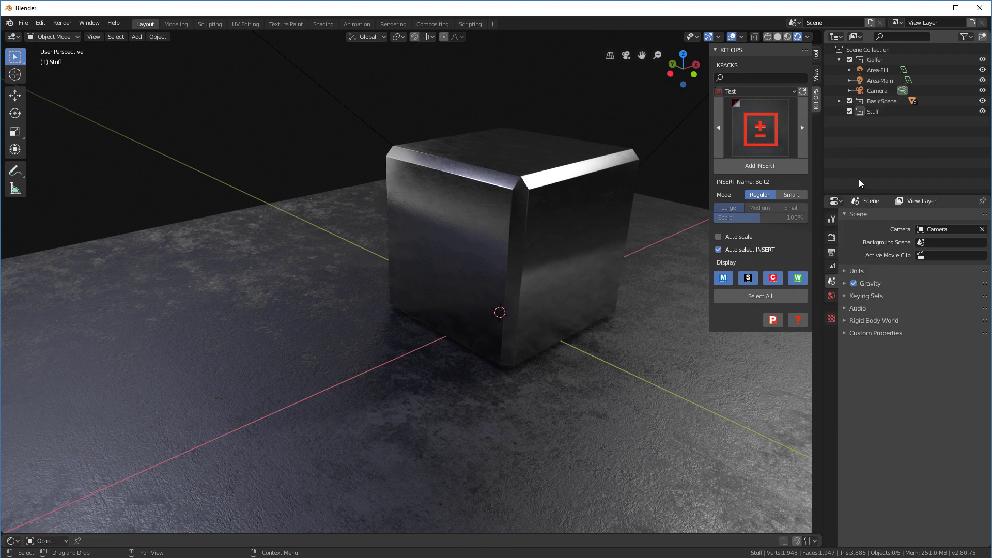
Select the scene's objects, choose the Bolt2 insert and place it on the cube's top face near its edge.
{"action": "middle_click_drag", "start_coordinate": [646, 171], "coordinate": [483, 192]}
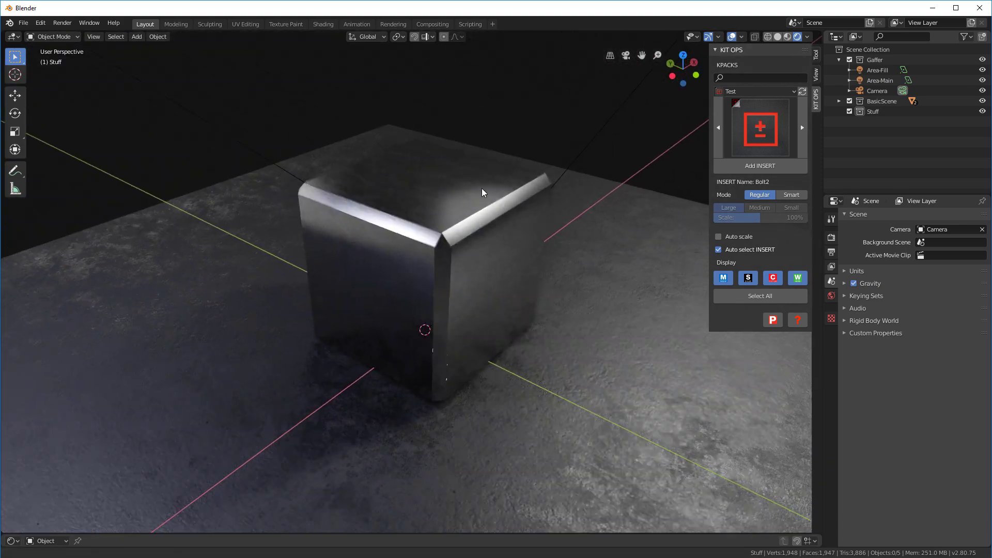
{"action": "key", "text": "a"}
{"action": "left_click", "coordinate": [778, 146]}
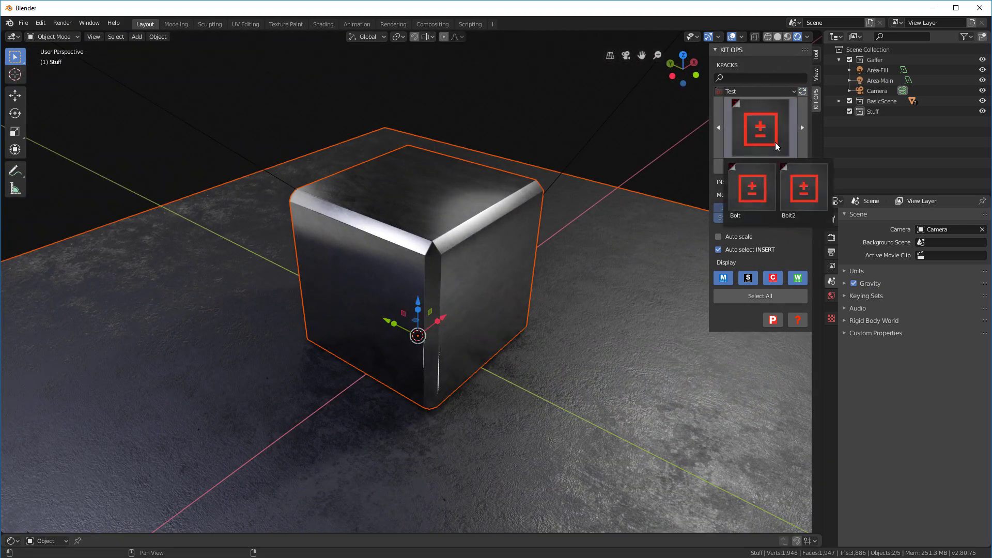
{"action": "left_click", "coordinate": [790, 187]}
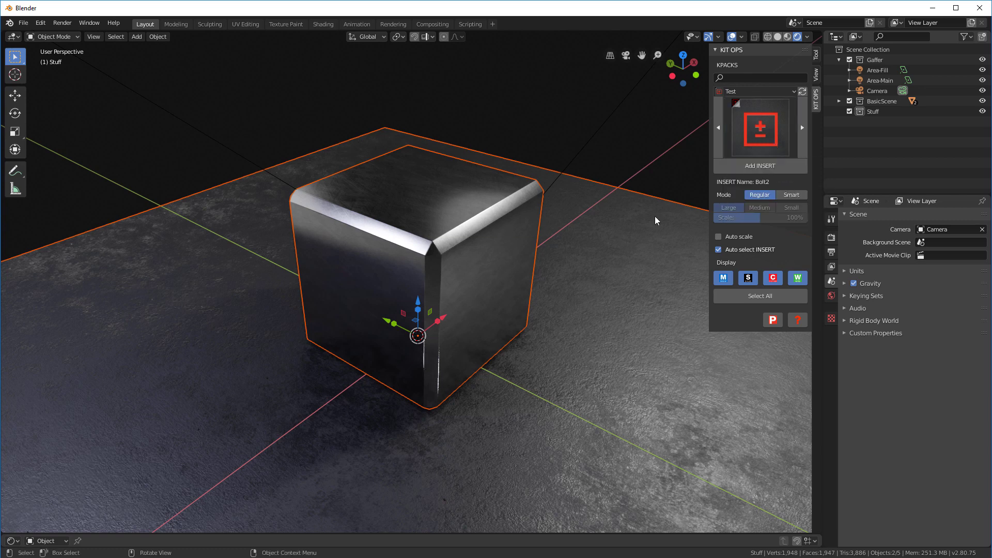
{"action": "left_click", "coordinate": [756, 167]}
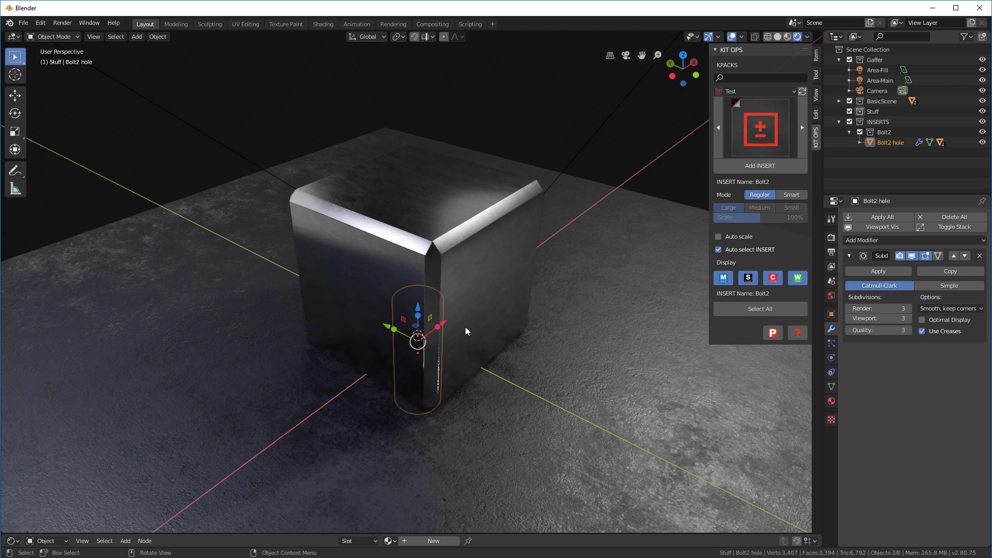
{"action": "key", "text": "ctrl+z"}
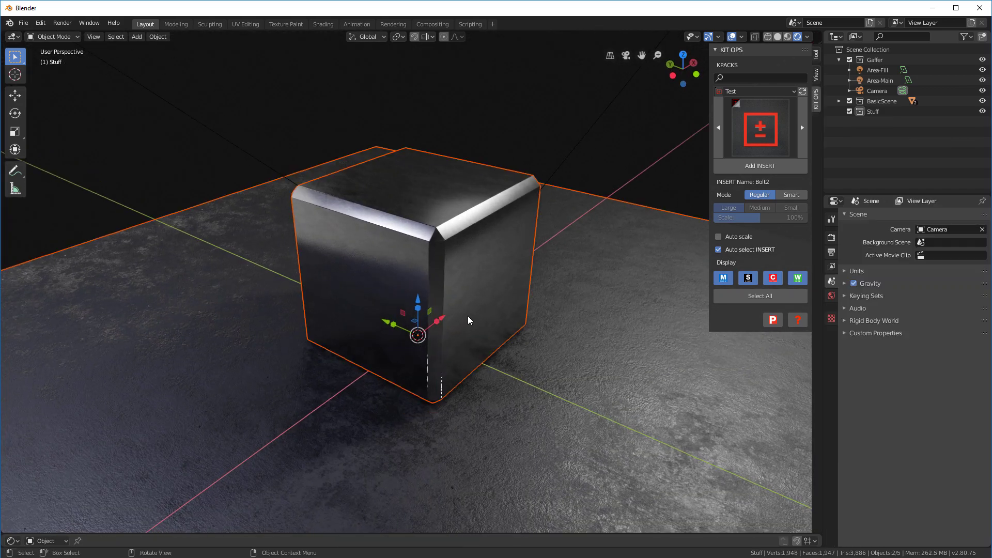
{"action": "left_click", "coordinate": [760, 165]}
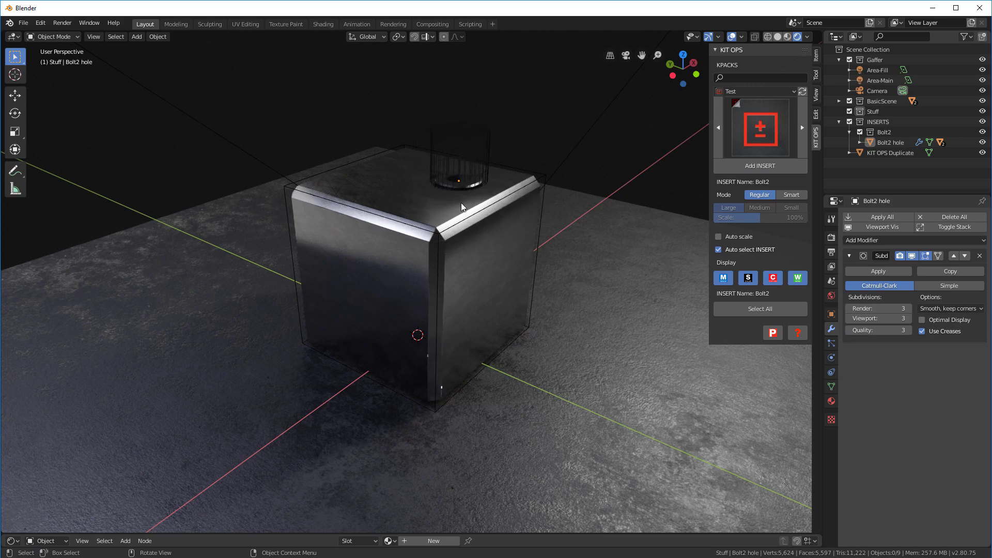
{"action": "left_click", "coordinate": [467, 216]}
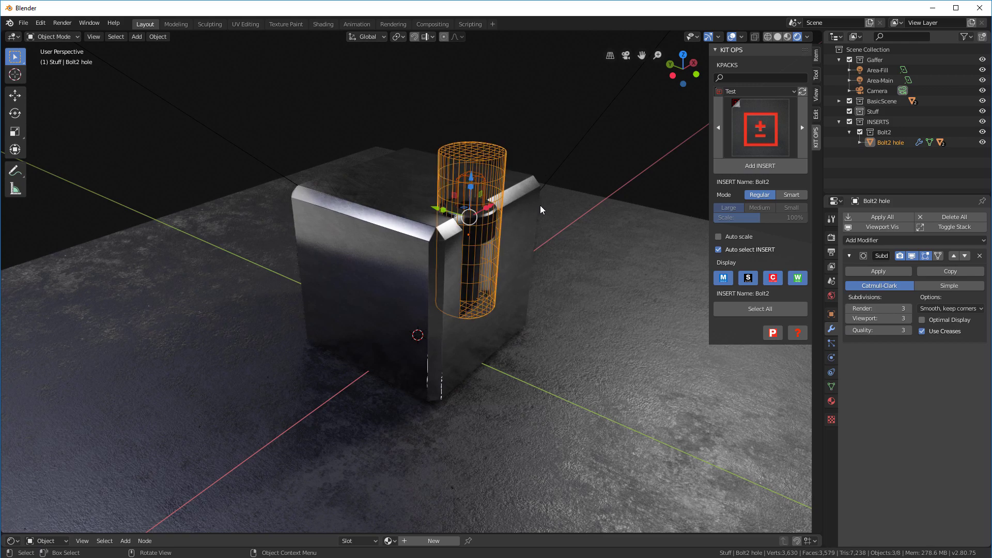
Select the cube, show the viewport overlays and add the Bolt insert to the cube's top face beside another edge.
{"action": "middle_click_drag", "start_coordinate": [538, 210], "coordinate": [620, 199]}
{"action": "left_click", "coordinate": [496, 207]}
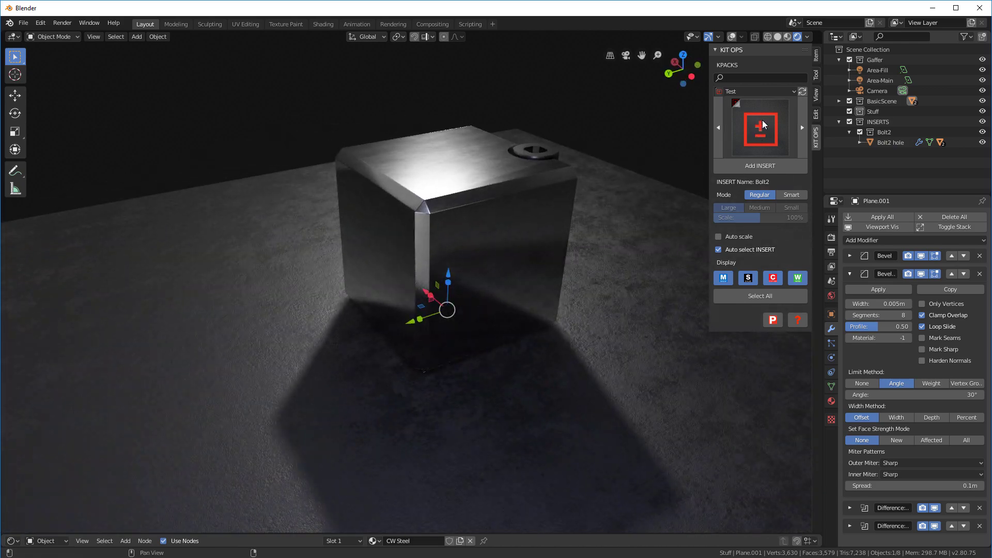
{"action": "key", "text": "shift+alt+z"}
{"action": "left_click", "coordinate": [776, 127]}
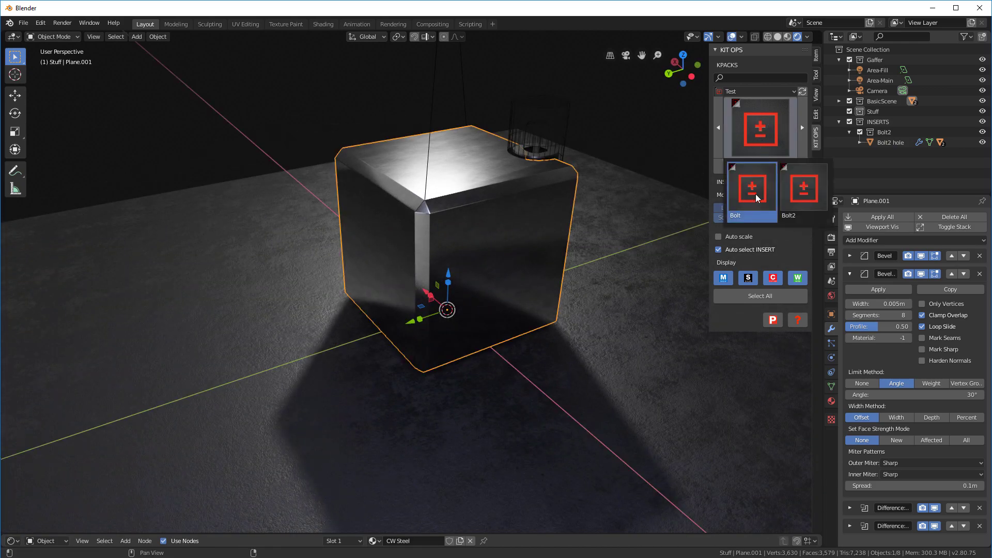
{"action": "left_click", "coordinate": [750, 247]}
{"action": "left_click", "coordinate": [760, 165]}
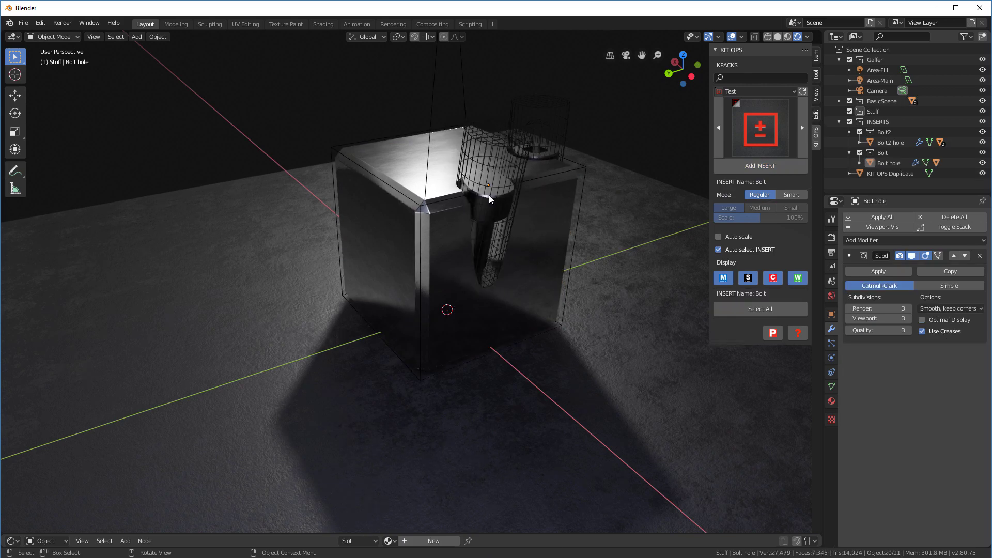
{"action": "left_click", "coordinate": [487, 194]}
Select the cube, hide the viewport overlays and inspect how both bolts sit in it.
{"action": "middle_click_drag", "start_coordinate": [486, 194], "coordinate": [445, 187]}
{"action": "left_click", "coordinate": [444, 187]}
{"action": "key", "text": "q"}
{"action": "left_click", "coordinate": [433, 189]}
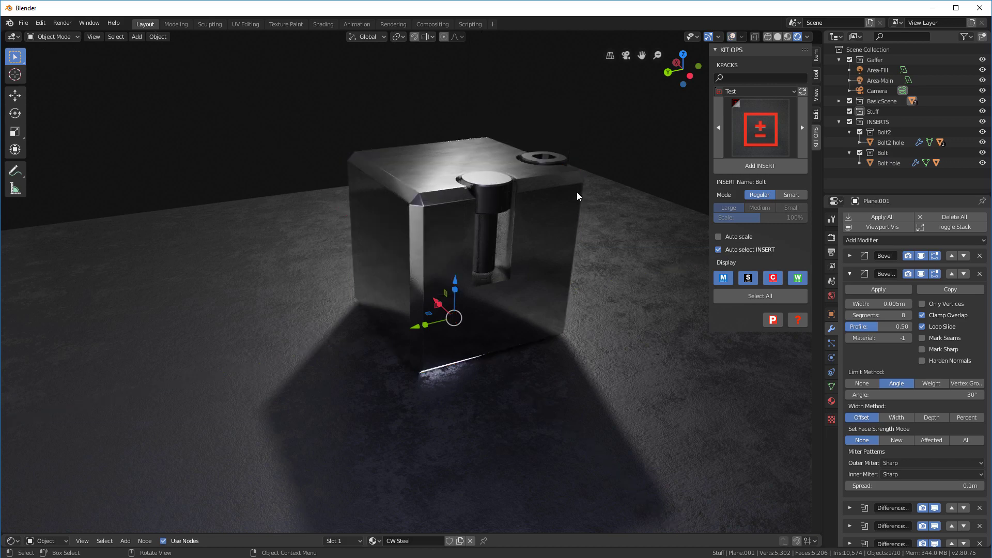
{"action": "mouse_move", "coordinate": [580, 195]}
{"action": "middle_mouse_down"}
{"action": "mouse_move", "coordinate": [491, 180]}
{"action": "mouse_move", "coordinate": [548, 181]}
{"action": "mouse_move", "coordinate": [495, 225]}
{"action": "mouse_move", "coordinate": [469, 214]}
{"action": "middle_mouse_up"}
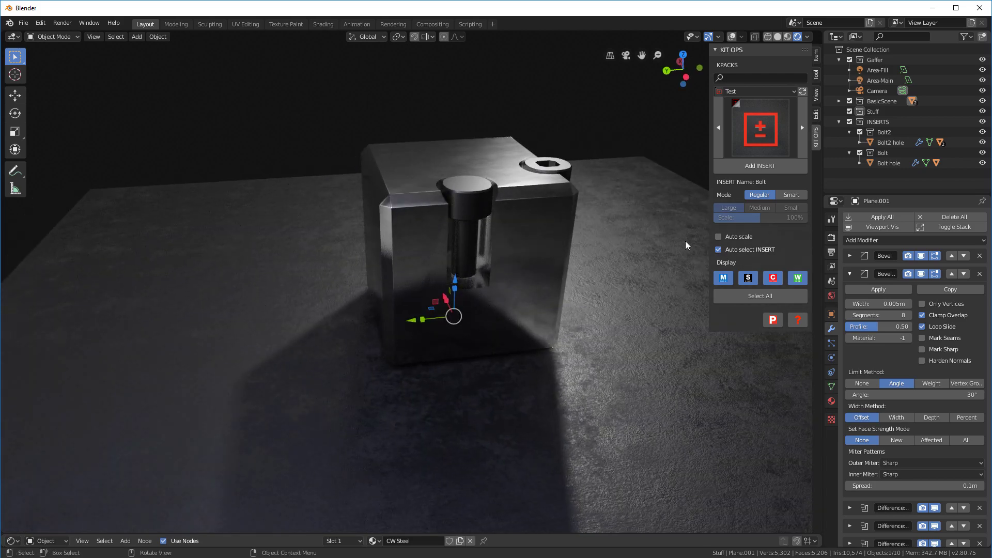
Select the whole Bolt2 insert and move it -0.0132 m along the global X axis.
{"action": "left_click", "coordinate": [555, 163]}
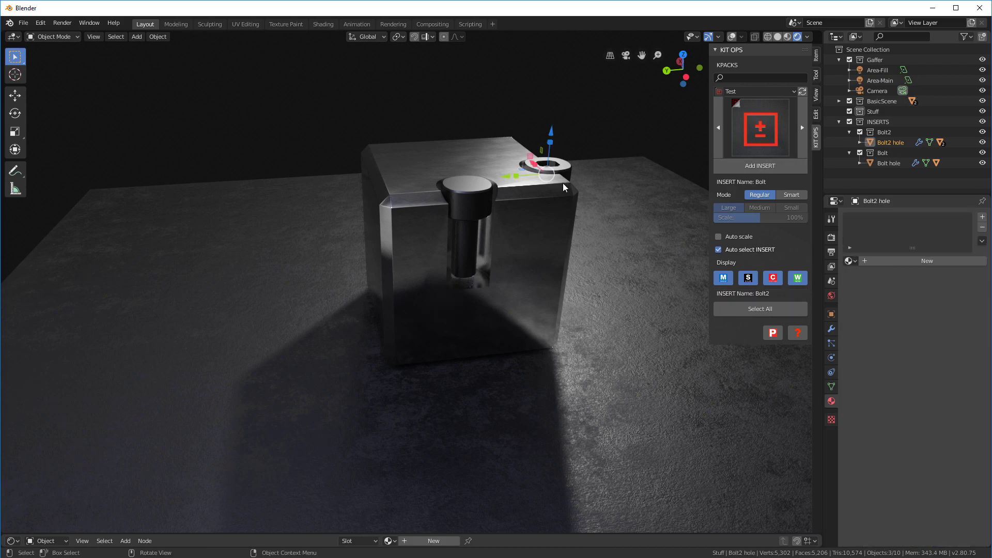
{"action": "middle_click_drag", "start_coordinate": [564, 187], "coordinate": [553, 163]}
{"action": "scroll", "coordinate": [558, 164], "scroll_direction": "up", "scroll_amount": 4}
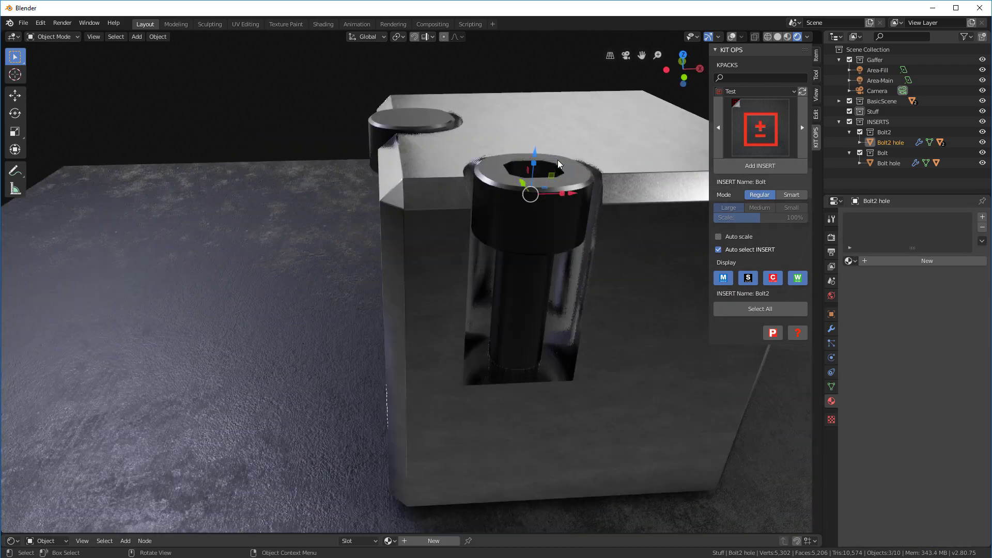
{"action": "mouse_move", "coordinate": [572, 197]}
{"action": "left_mouse_down"}
{"action": "mouse_move", "coordinate": [661, 198]}
{"action": "mouse_move", "coordinate": [536, 203]}
{"action": "mouse_move", "coordinate": [567, 199]}
{"action": "mouse_move", "coordinate": [536, 248]}
{"action": "left_mouse_up"}
{"action": "middle_click_drag", "start_coordinate": [536, 248], "coordinate": [680, 227]}
Disable Auto select INSERT, select only the Bolt2 bolt and show the viewport overlays.
{"action": "left_click", "coordinate": [719, 251]}
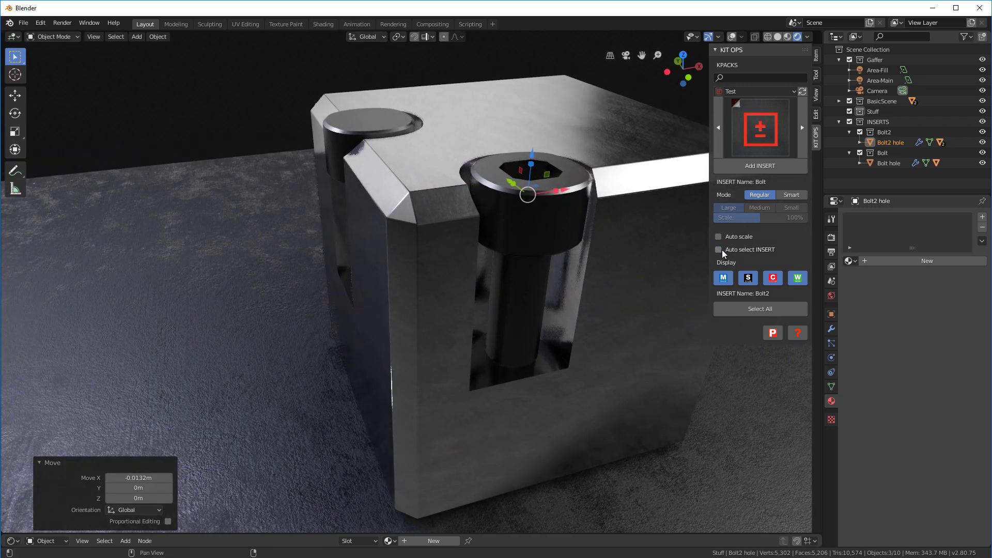
{"action": "left_click", "coordinate": [567, 217]}
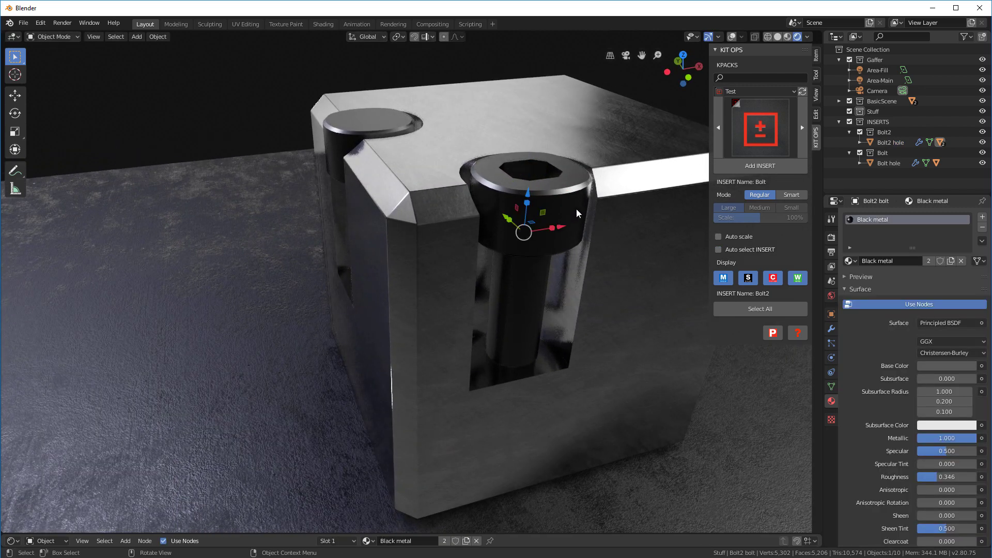
{"action": "key", "text": "q"}
{"action": "left_click", "coordinate": [563, 208]}
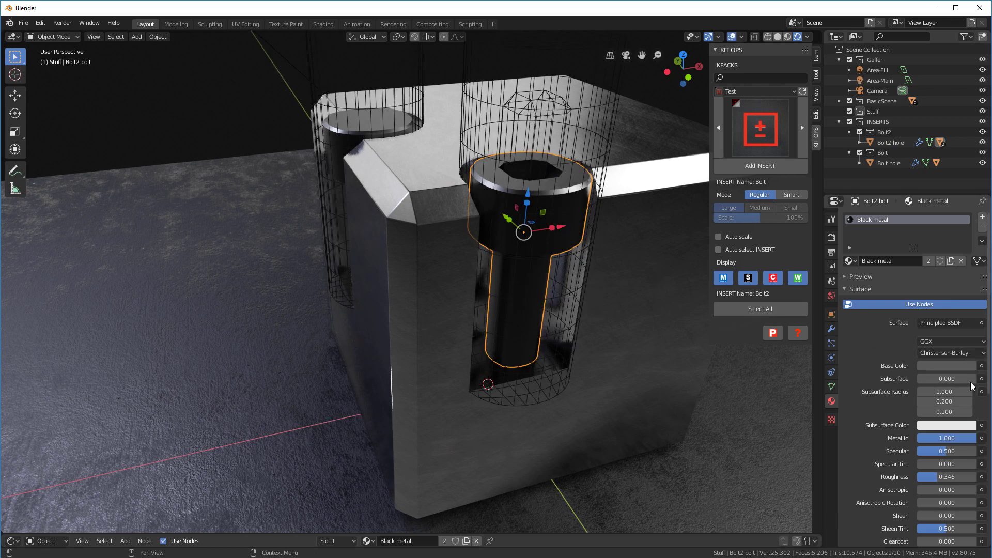
Pick a different base color for the Bolt2 bolt's Black metal material and inspect it on the cube.
{"action": "left_click", "coordinate": [937, 366]}
{"action": "left_click", "coordinate": [941, 252]}
{"action": "middle_click_drag", "start_coordinate": [516, 202], "coordinate": [490, 223]}
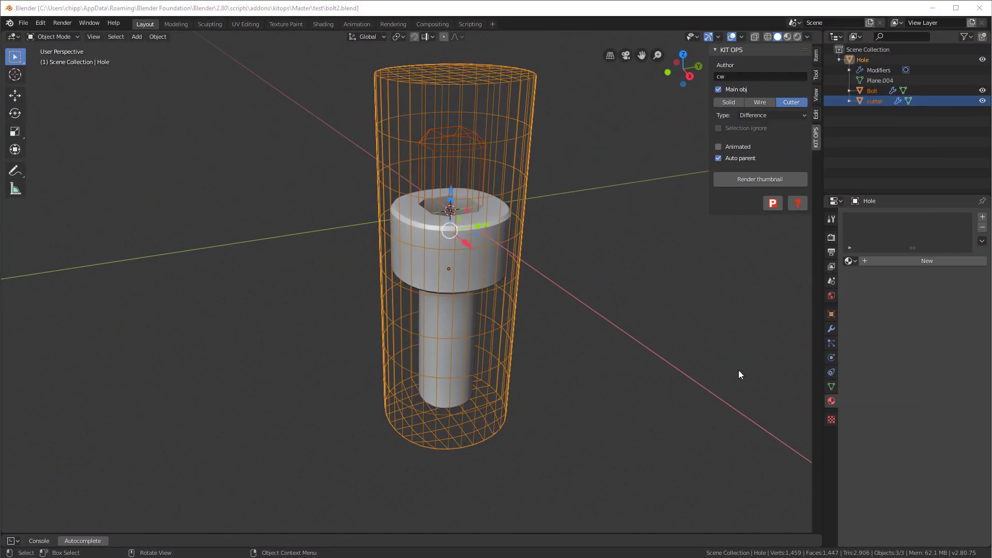
Inspect the finished bolt and its cutter, then render a thumbnail for the bolt2 insert.
{"action": "middle_click_drag", "start_coordinate": [559, 262], "coordinate": [650, 282]}
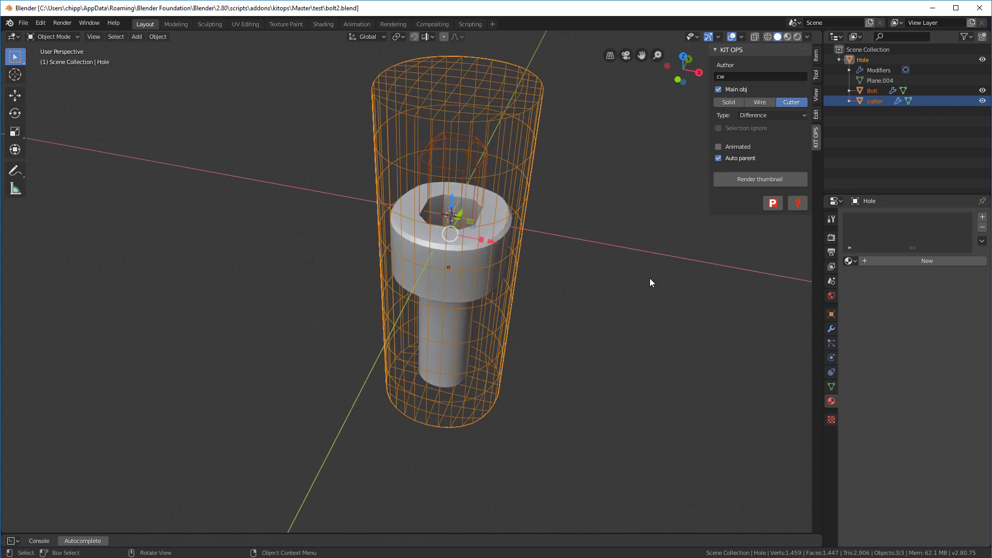
{"action": "left_click", "coordinate": [749, 176]}
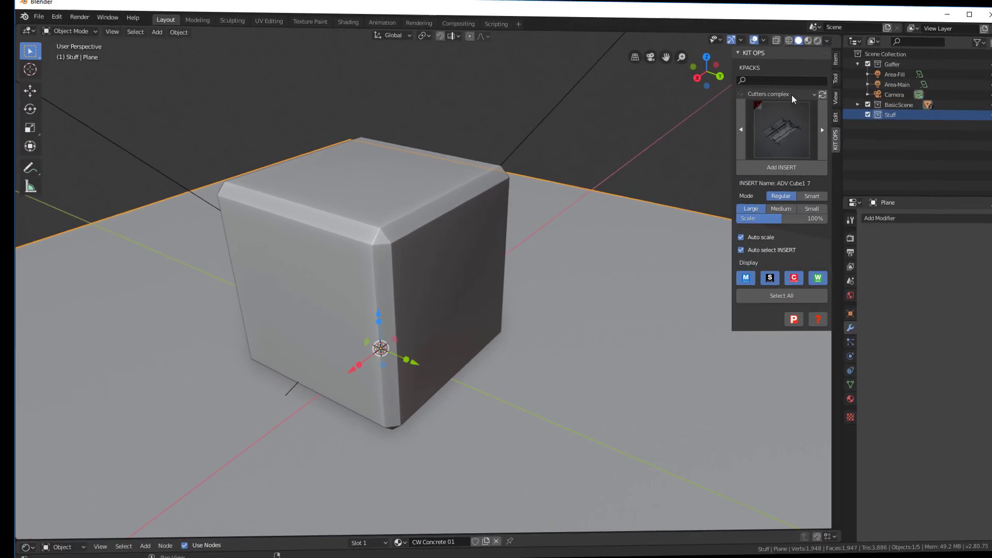
Choose the Bolt2 insert from the Test KPACK and add it to the cube.
{"action": "left_click", "coordinate": [792, 93]}
{"action": "left_click", "coordinate": [742, 226]}
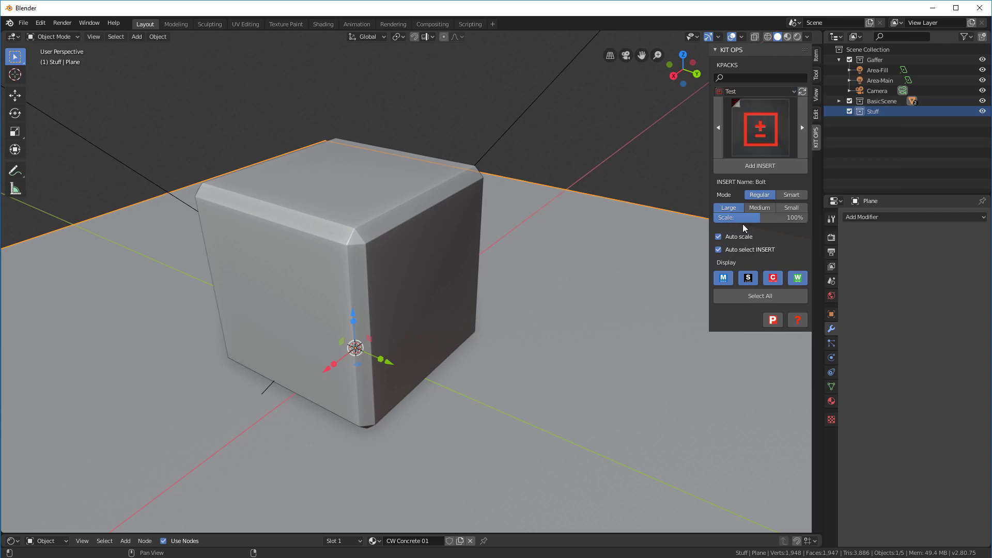
{"action": "left_click", "coordinate": [761, 128]}
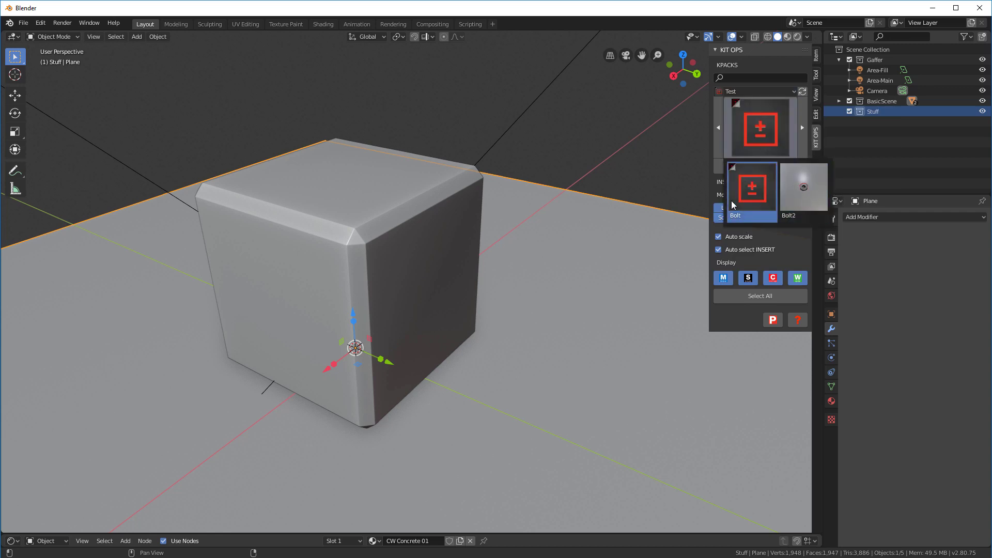
{"action": "left_click", "coordinate": [804, 188]}
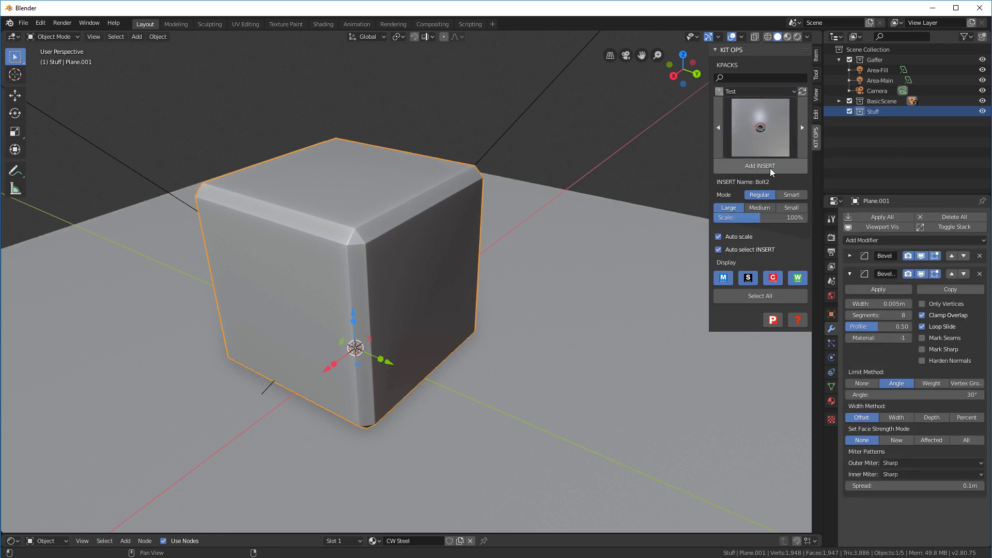
{"action": "left_click", "coordinate": [730, 166]}
{"action": "middle_click_drag", "start_coordinate": [401, 201], "coordinate": [522, 204]}
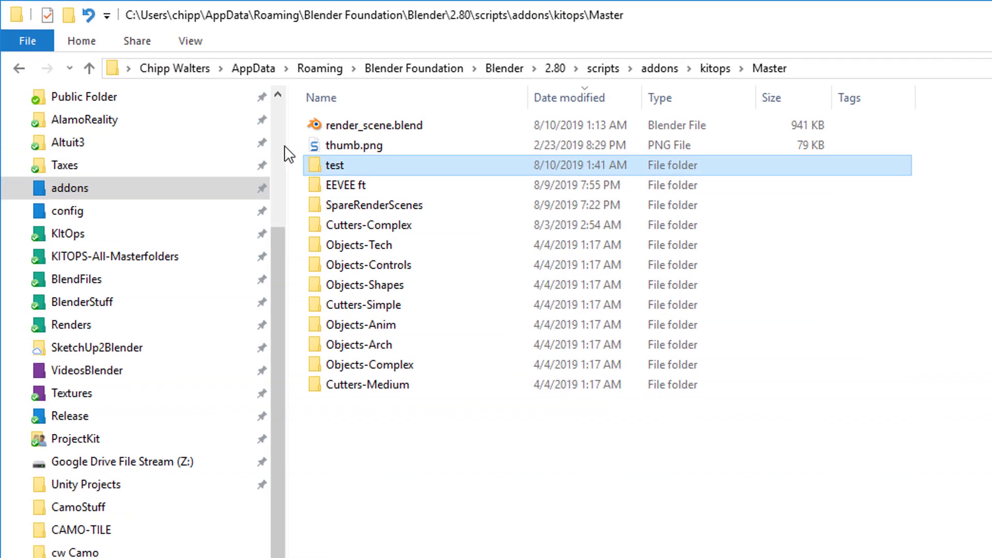
In File Explorer, examine the kitops Master folder, its render_scene.blend file and the SpareRenderScenes subfolder.
{"action": "left_click", "coordinate": [726, 71]}
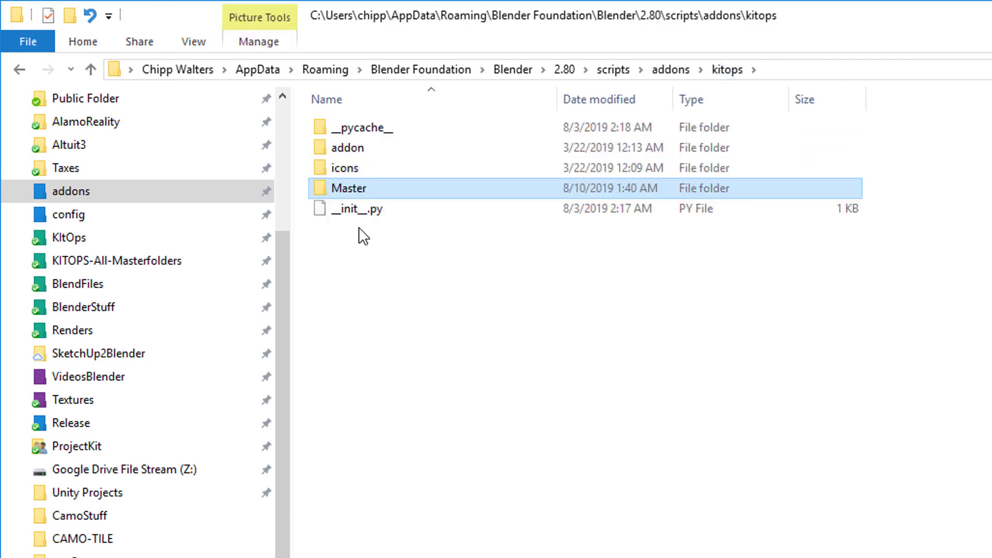
{"action": "double_click", "coordinate": [318, 188]}
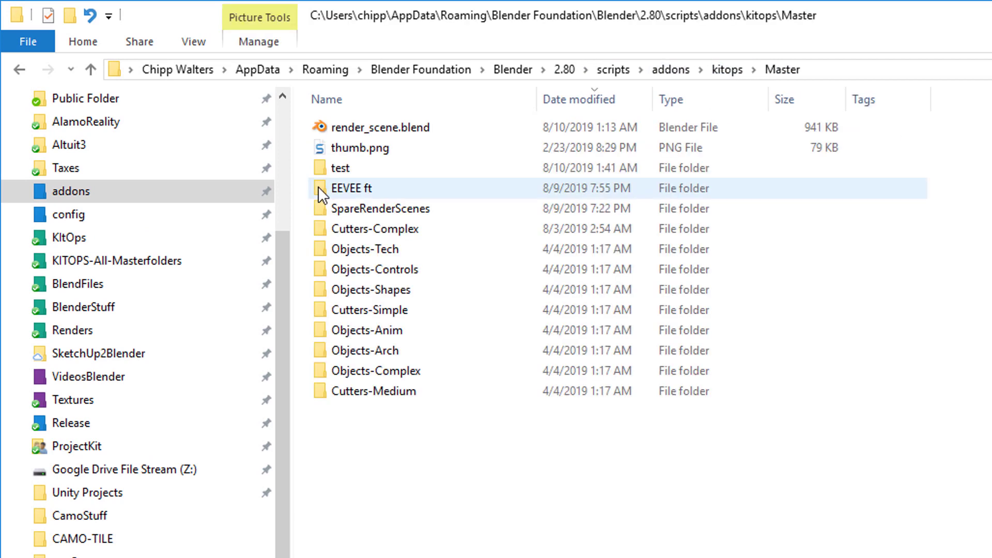
{"action": "left_click", "coordinate": [321, 126]}
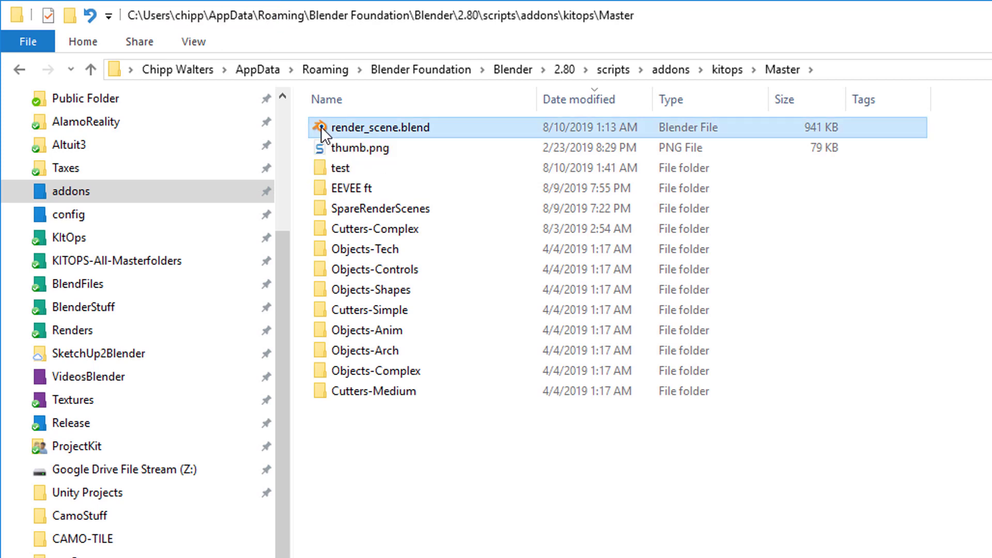
{"action": "double_click", "coordinate": [331, 211]}
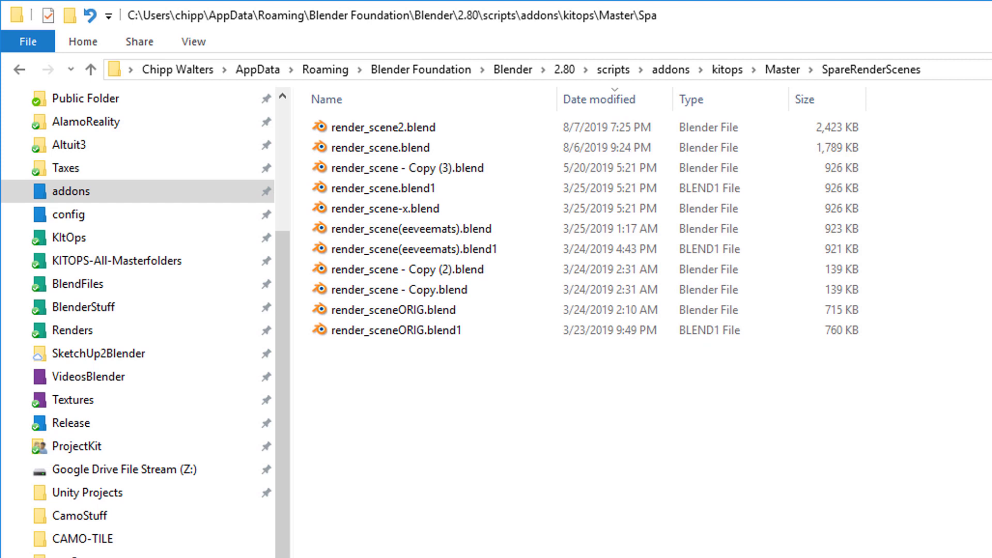
{"action": "key", "text": "alt+Left"}
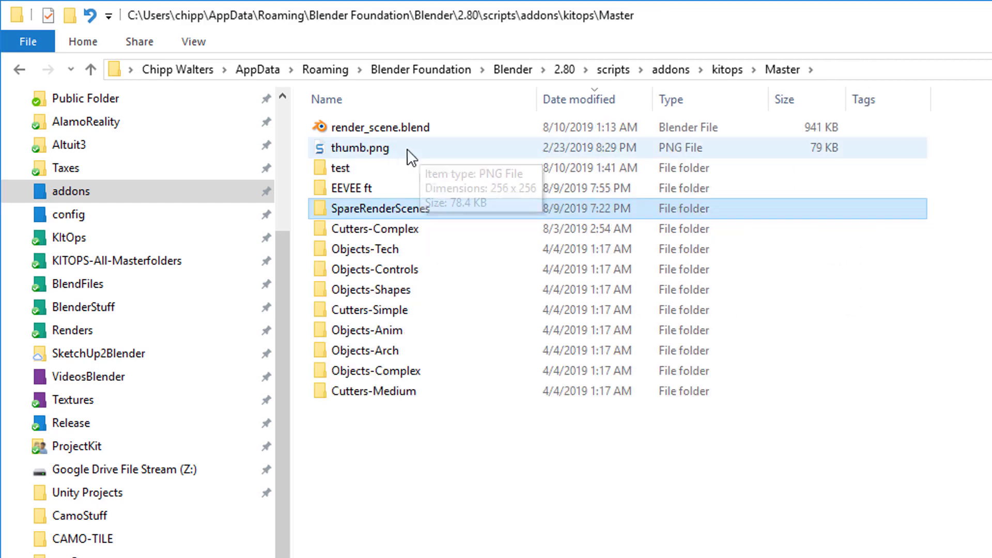
Open render_scene.blend from the Master folder in Blender and select the Floor object.
{"action": "left_click", "coordinate": [358, 127]}
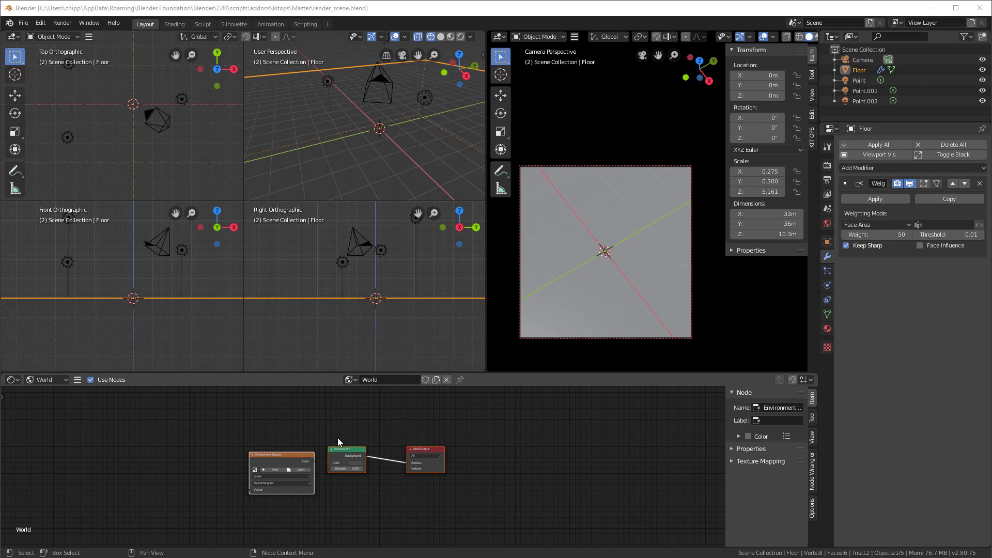
{"action": "left_click", "coordinate": [846, 60]}
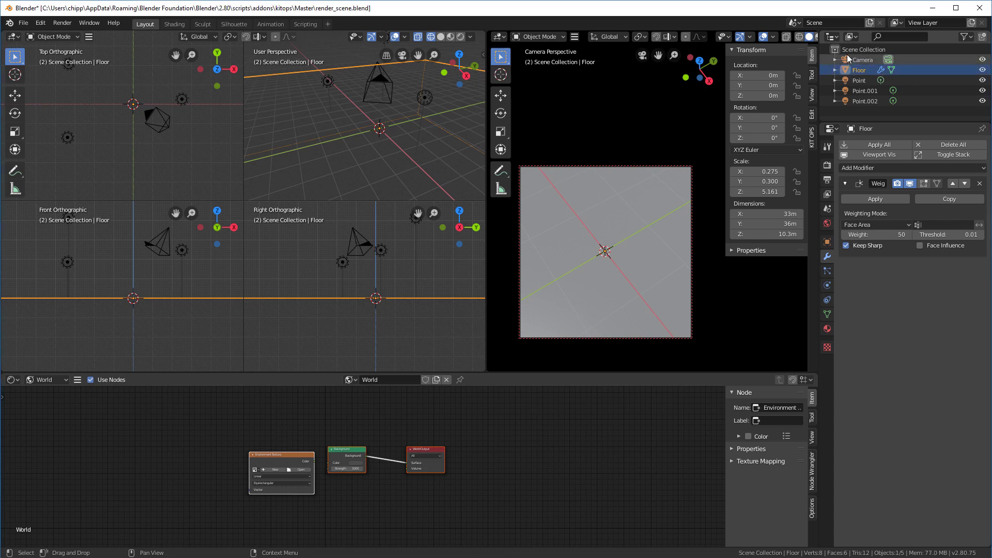
{"action": "left_click", "coordinate": [846, 70]}
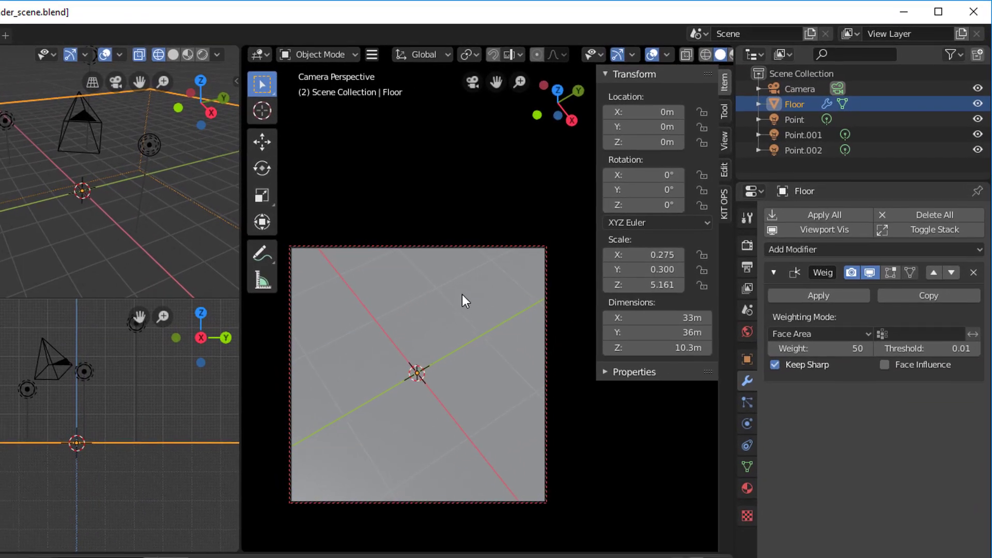
Choose the Bolt2 insert from the Test KPACK in the render scene.
{"action": "left_click", "coordinate": [721, 203]}
{"action": "left_click", "coordinate": [663, 138]}
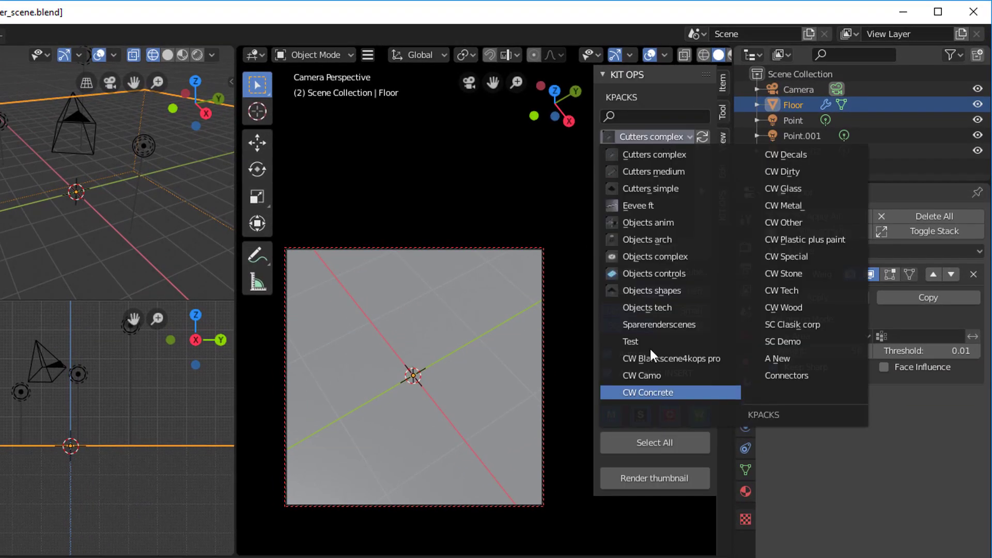
{"action": "left_click", "coordinate": [641, 339]}
{"action": "left_click", "coordinate": [675, 220]}
{"action": "left_click", "coordinate": [735, 275]}
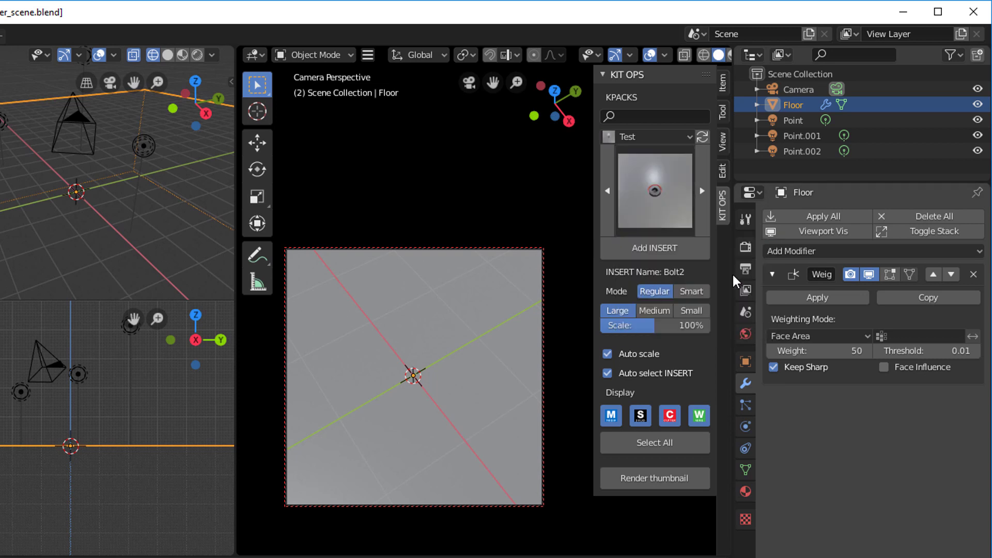
Disable Auto scale and place the Bolt2 insert on the floor near the origin.
{"action": "left_click", "coordinate": [608, 354]}
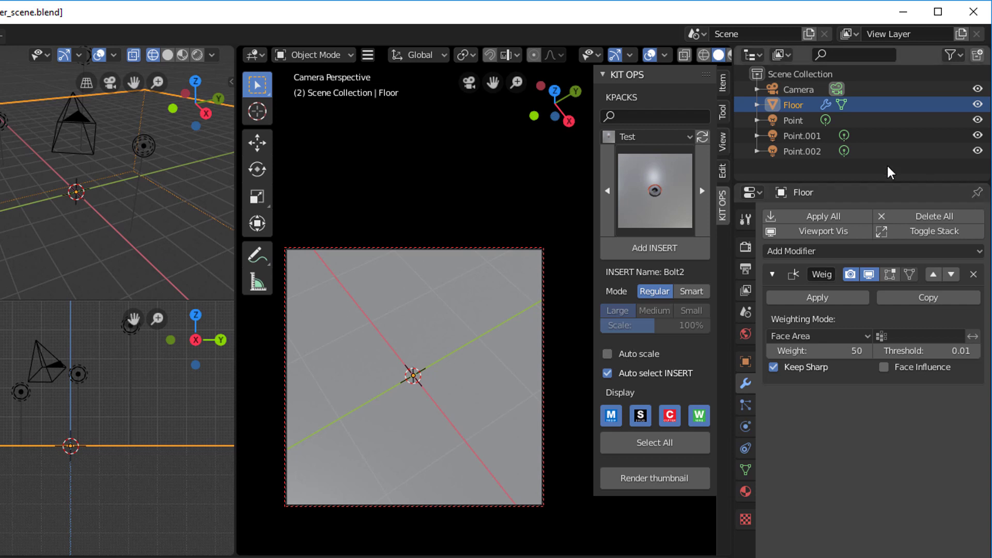
{"action": "left_click", "coordinate": [656, 244]}
{"action": "left_click", "coordinate": [440, 350]}
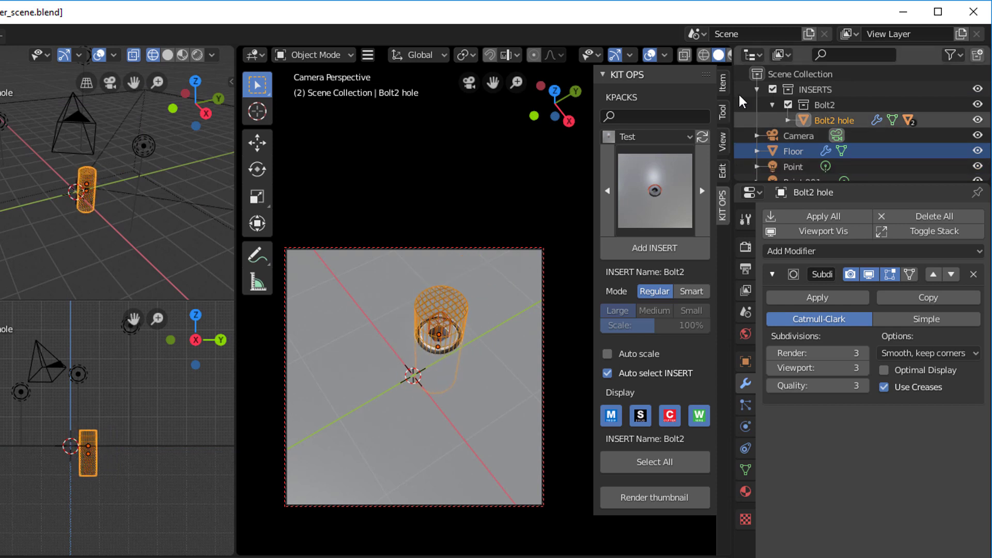
Set the Bolt2 hole's X, Y and Z location to 0.
{"action": "left_click", "coordinate": [724, 83]}
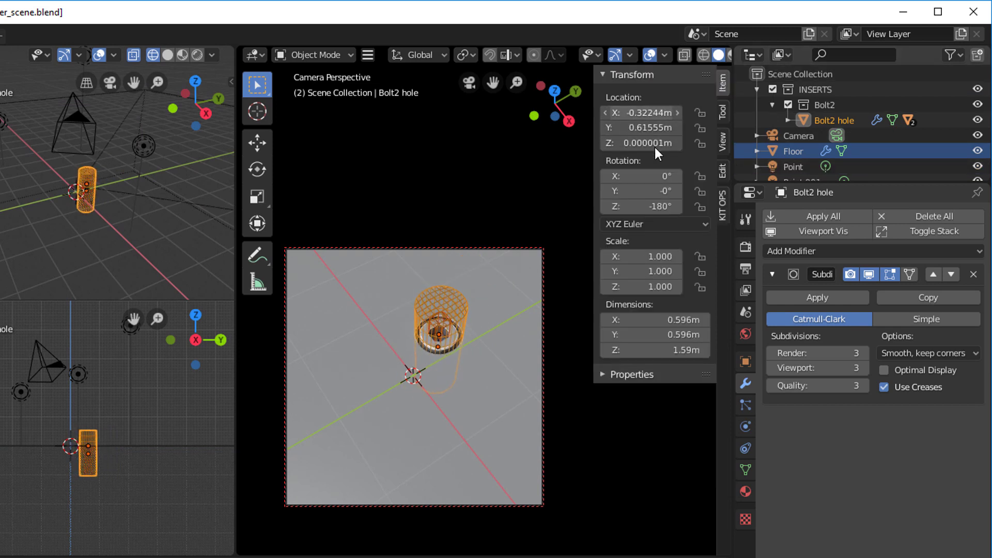
{"action": "left_click_drag", "start_coordinate": [641, 113], "coordinate": [643, 143]}
{"action": "type", "text": "0"}
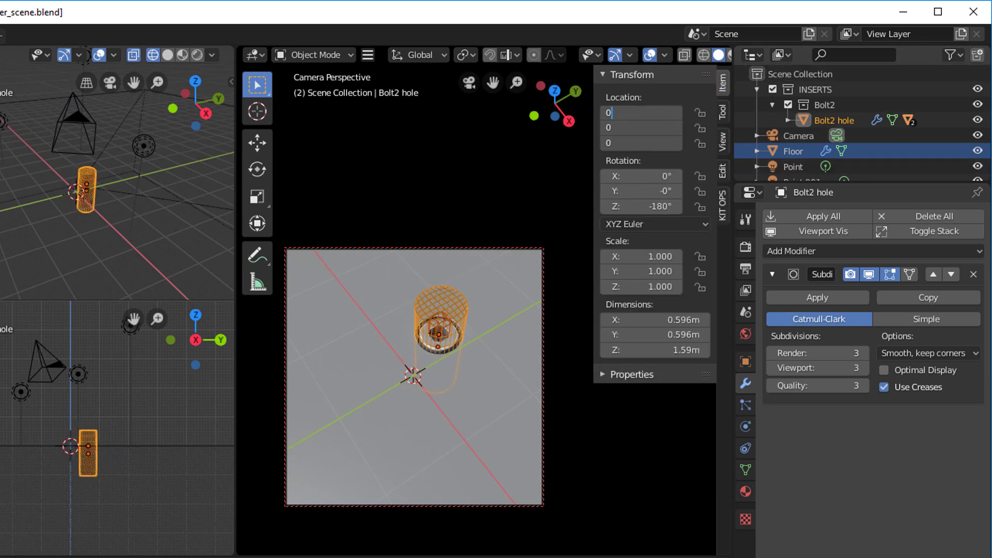
{"action": "key", "text": "Return"}
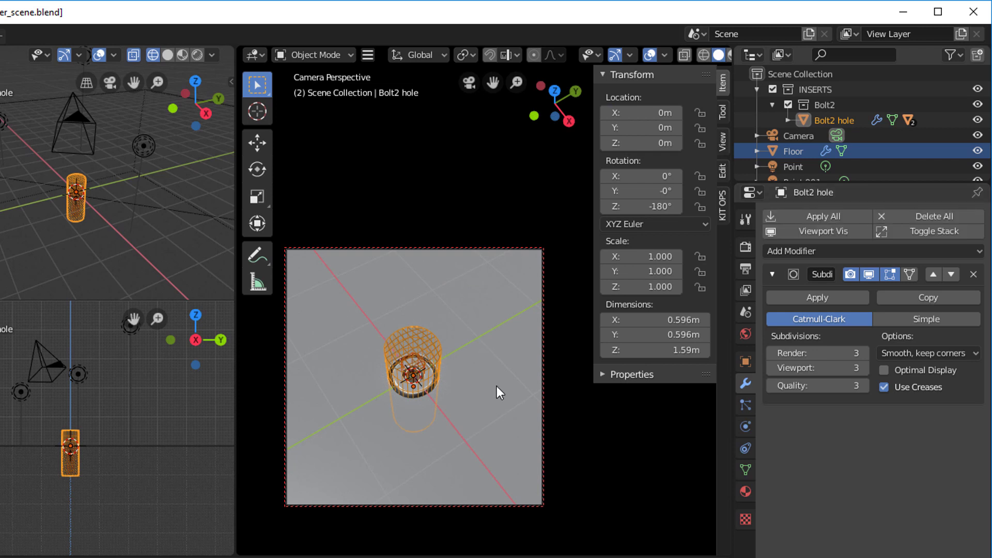
With Lock Camera to View on, frame the camera closely on the bolt head and switch its view to rendered shading.
{"action": "left_click", "coordinate": [723, 140]}
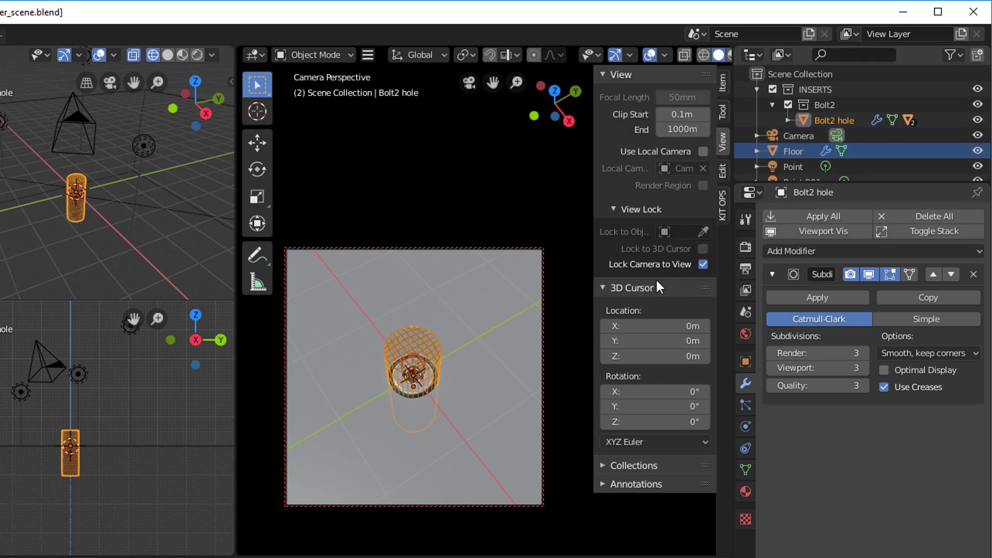
{"action": "left_click", "coordinate": [723, 82]}
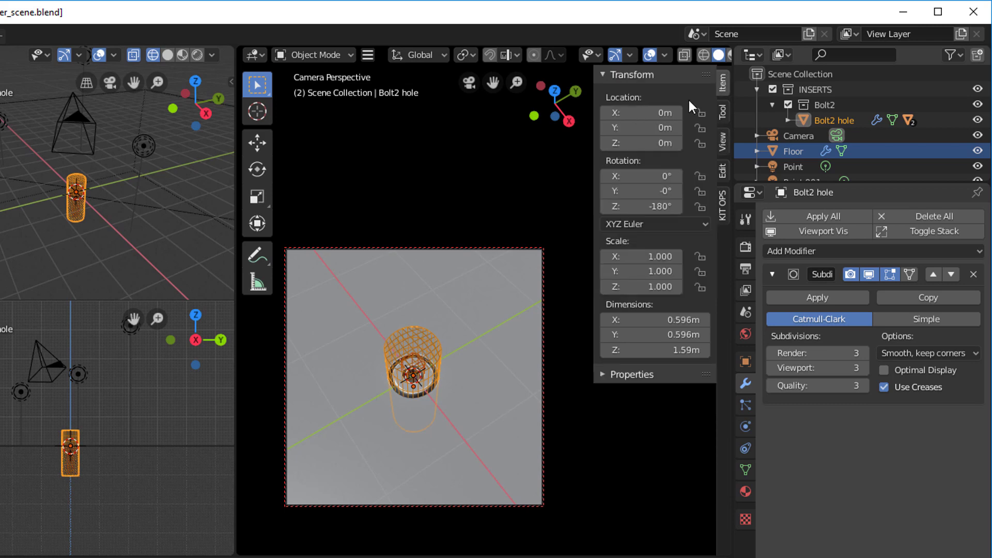
{"action": "scroll", "coordinate": [417, 373], "scroll_direction": "up", "scroll_amount": 3}
{"action": "scroll", "coordinate": [497, 320], "scroll_direction": "up", "scroll_amount": 2}
{"action": "mouse_move", "coordinate": [498, 321]}
{"action": "middle_mouse_down", "text": "shift"}
{"action": "mouse_move", "coordinate": [509, 312]}
{"action": "mouse_move", "coordinate": [417, 381]}
{"action": "mouse_move", "coordinate": [433, 377]}
{"action": "mouse_move", "coordinate": [429, 353]}
{"action": "mouse_move", "coordinate": [395, 361]}
{"action": "mouse_move", "coordinate": [421, 343]}
{"action": "mouse_move", "coordinate": [420, 362]}
{"action": "mouse_move", "coordinate": [514, 339]}
{"action": "middle_mouse_up", "text": "shift"}
{"action": "scroll", "coordinate": [433, 374], "scroll_direction": "up", "scroll_amount": 2}
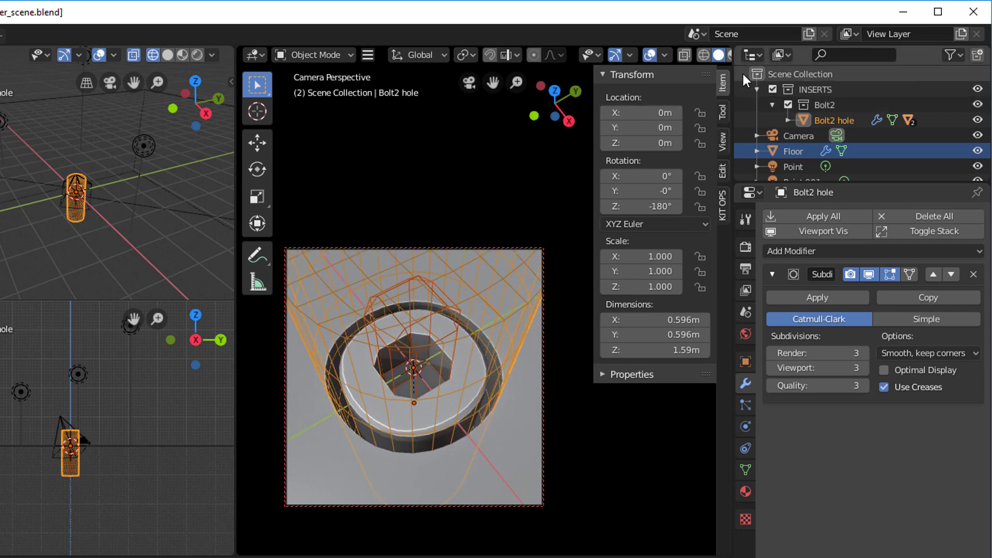
{"action": "key", "text": "z"}
{"action": "left_click", "coordinate": [422, 161]}
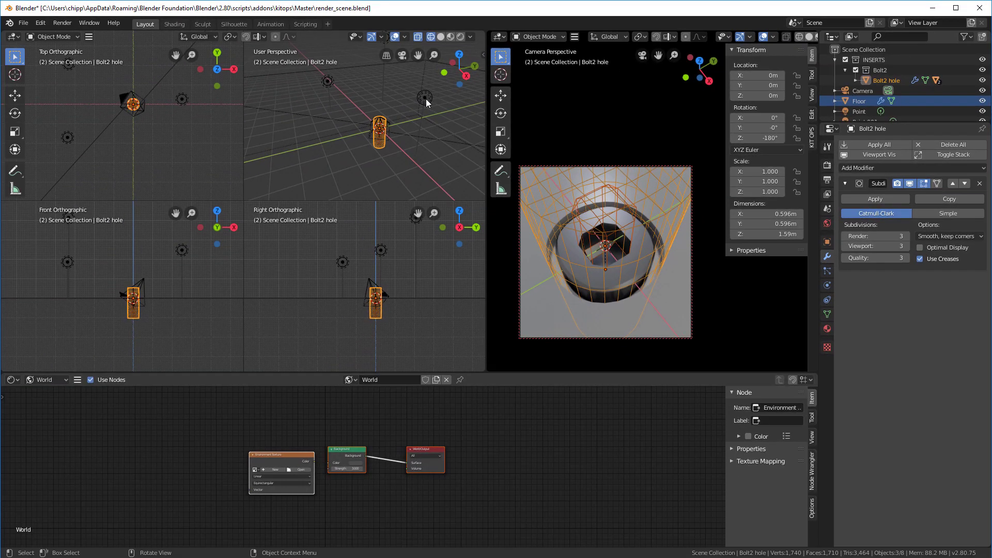
Move the Point light close beside the bolt in the front view, to about X 0.75 m and Z 0.14 m.
{"action": "left_click", "coordinate": [425, 98]}
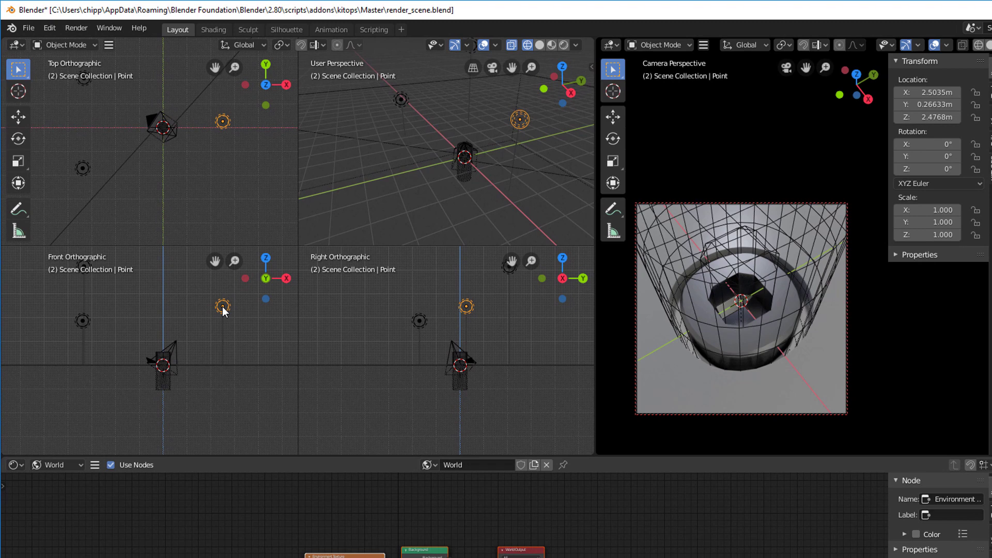
{"action": "key", "text": "g"}
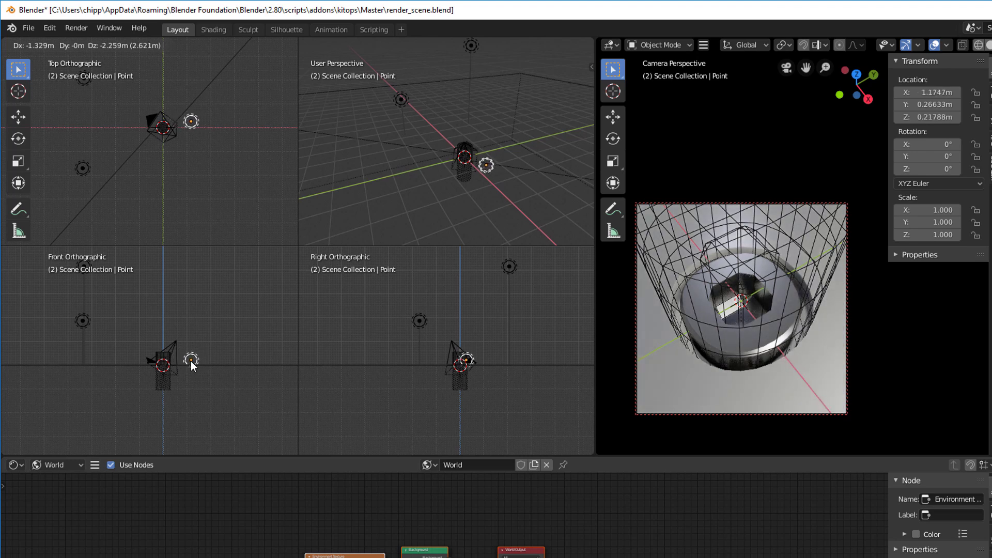
{"action": "left_click", "coordinate": [174, 365]}
Move the Point.002 light near the bolt in the top view, to about X -1.23 m and Y 0.22 m.
{"action": "scroll", "coordinate": [247, 138], "scroll_direction": "up", "scroll_amount": 3}
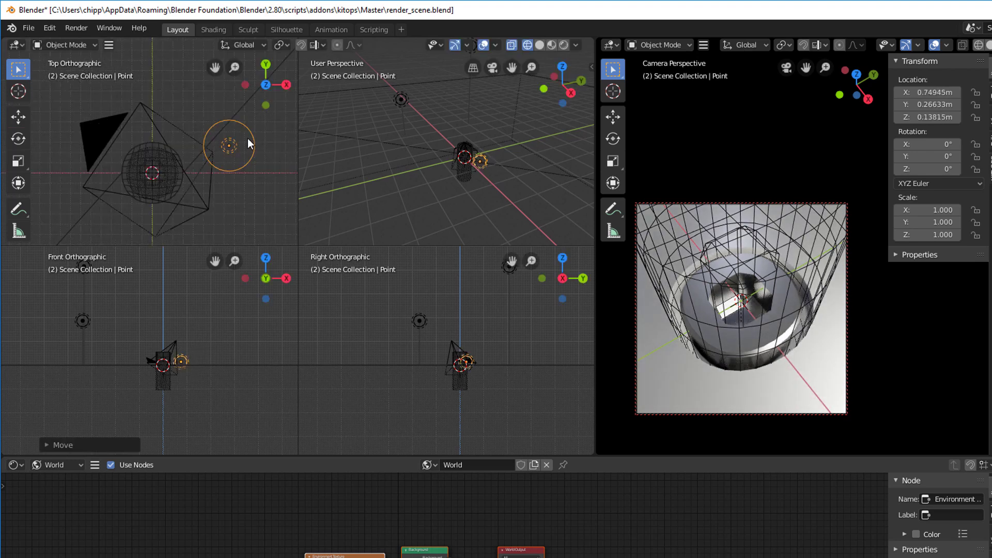
{"action": "scroll", "coordinate": [247, 145], "scroll_direction": "down", "scroll_amount": 1}
{"action": "scroll", "coordinate": [247, 144], "scroll_direction": "down", "scroll_amount": 2}
{"action": "left_click", "coordinate": [121, 199]}
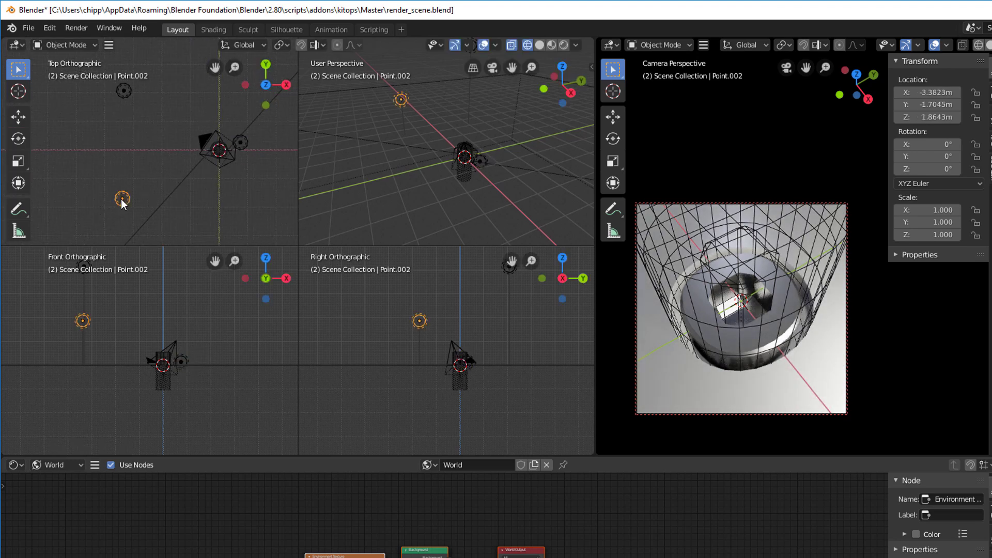
{"action": "key", "text": "g"}
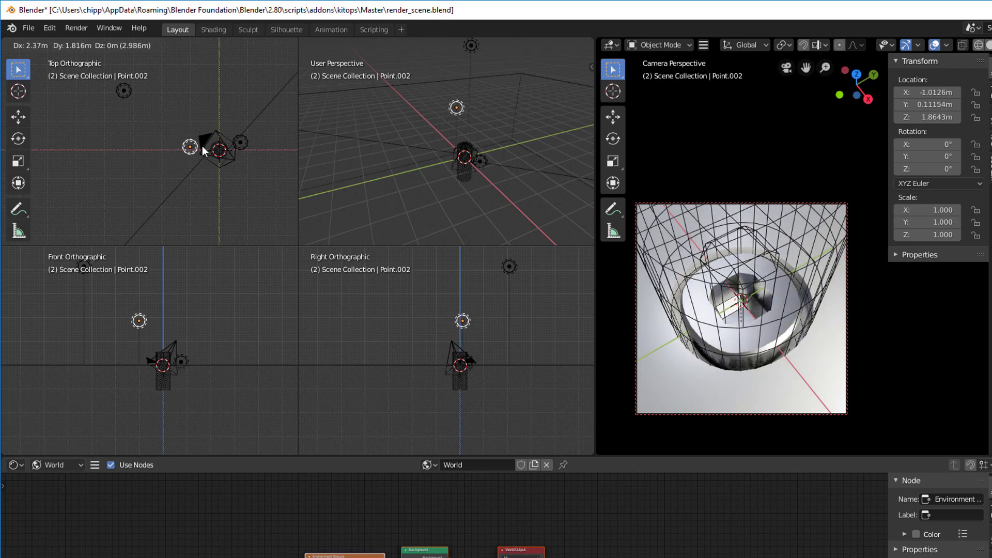
{"action": "left_click", "coordinate": [194, 142]}
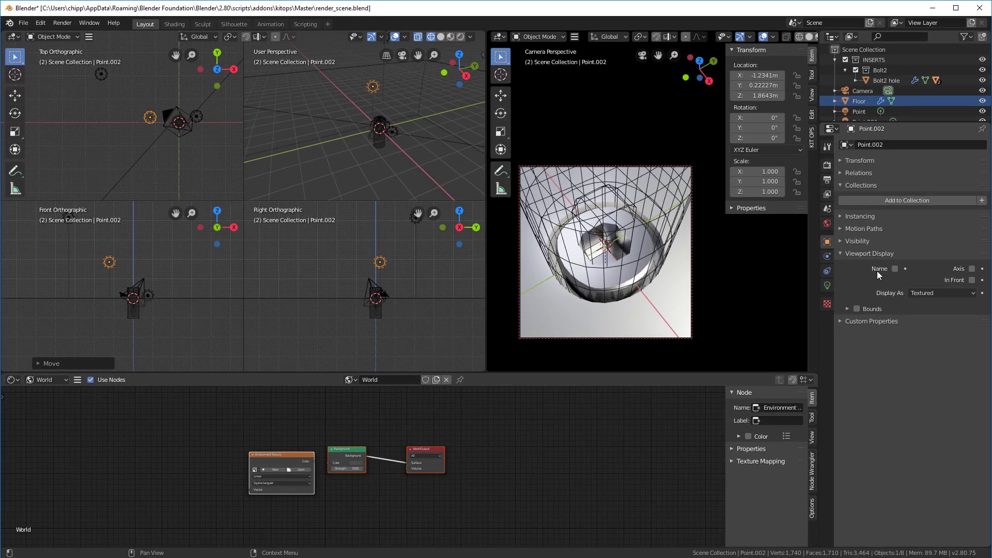
Set the Point.002 light's color to a saturated blue, hue 0.613 and saturation 0.879.
{"action": "left_click", "coordinate": [827, 285]}
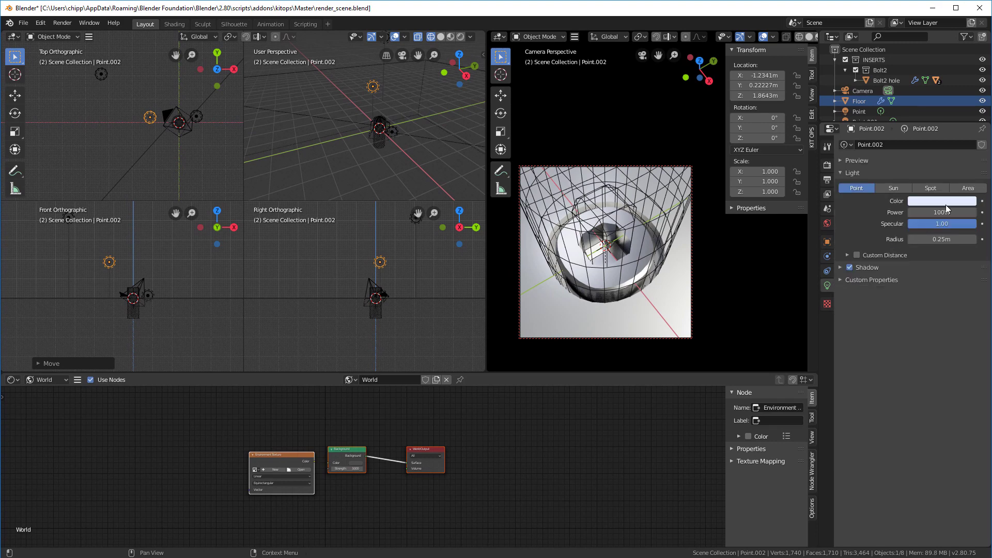
{"action": "left_click", "coordinate": [948, 203]}
{"action": "left_click", "coordinate": [946, 78]}
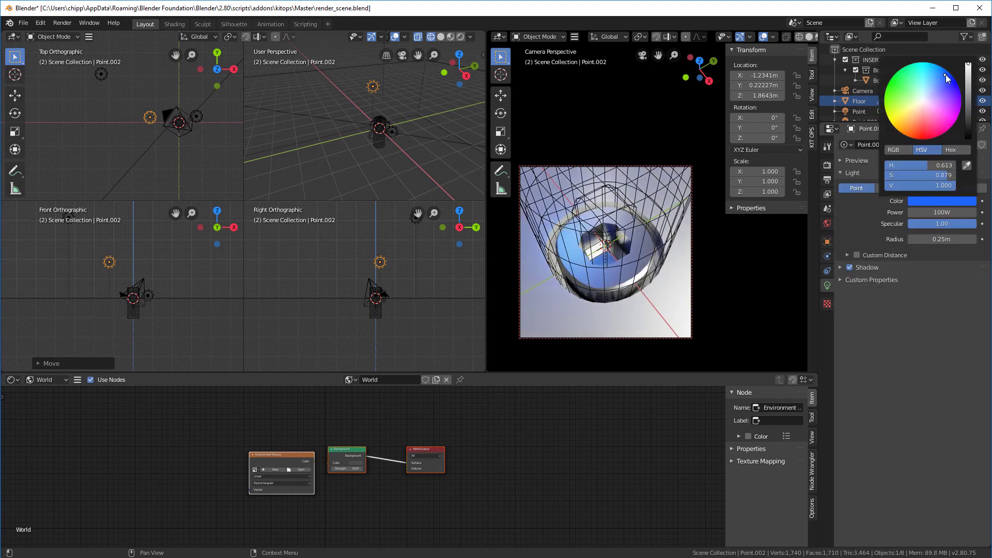
Select the Point light and change its color to a pale pinkish red.
{"action": "left_click", "coordinate": [859, 111]}
{"action": "left_click", "coordinate": [950, 201]}
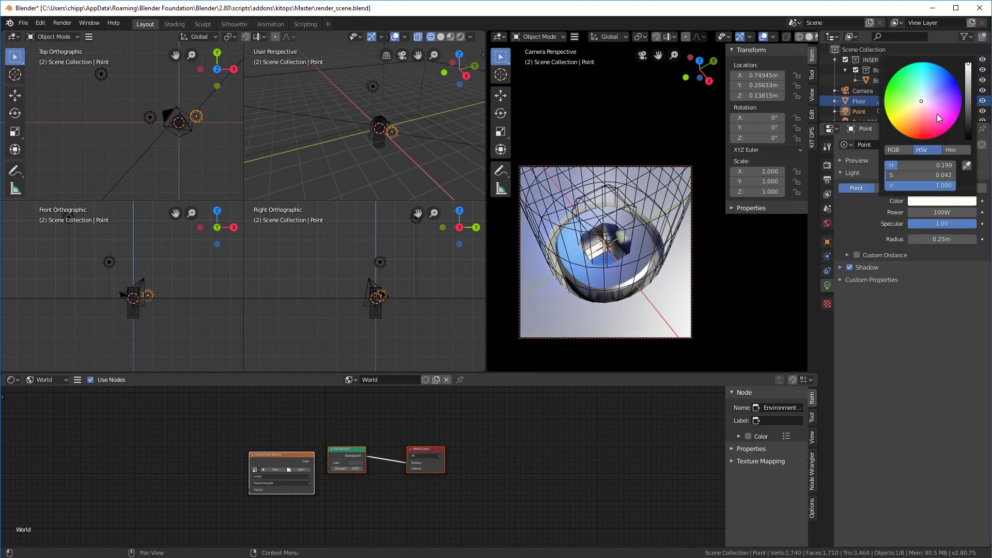
{"action": "left_click", "coordinate": [922, 113]}
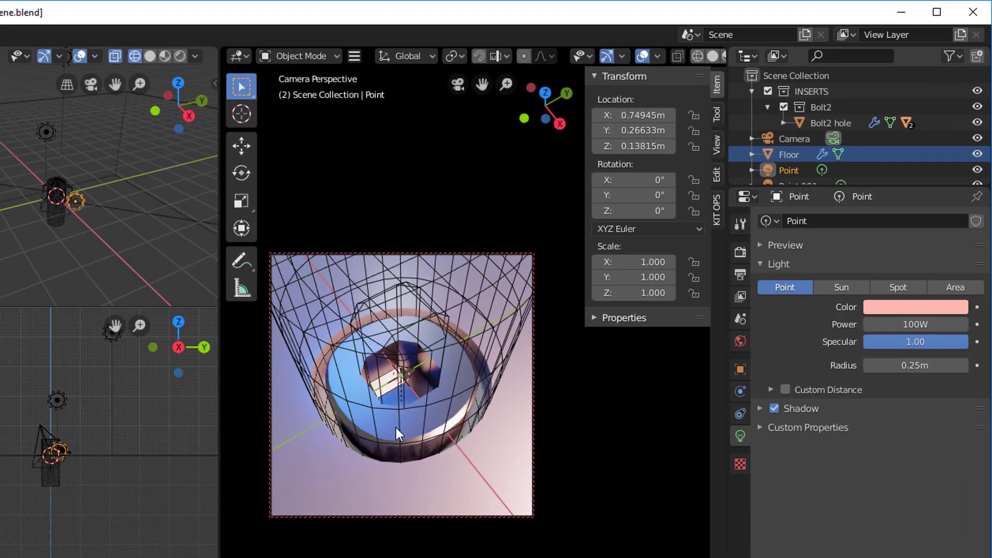
Delete the INSERTS collection together with its whole hierarchy from the render scene.
{"action": "right_click", "coordinate": [808, 88]}
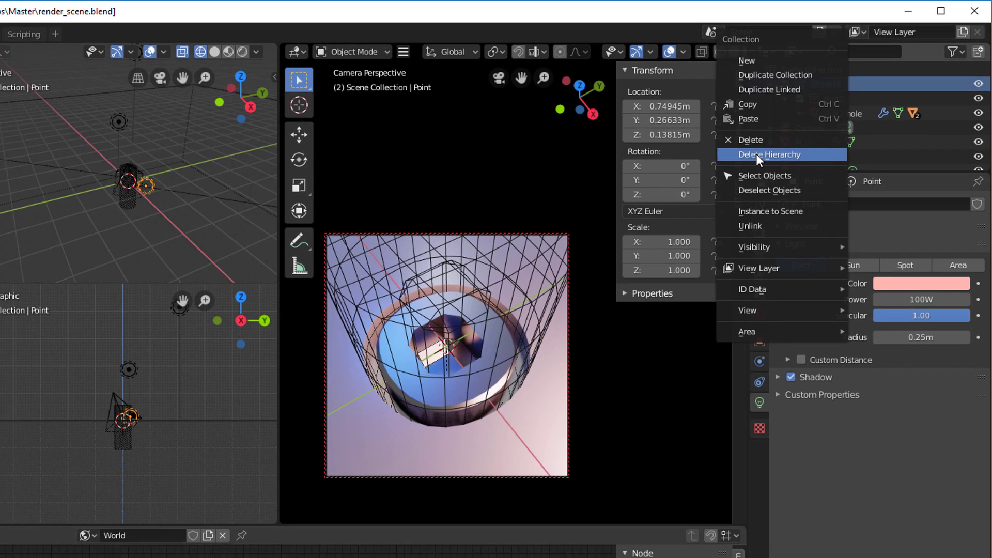
{"action": "left_click", "coordinate": [751, 167]}
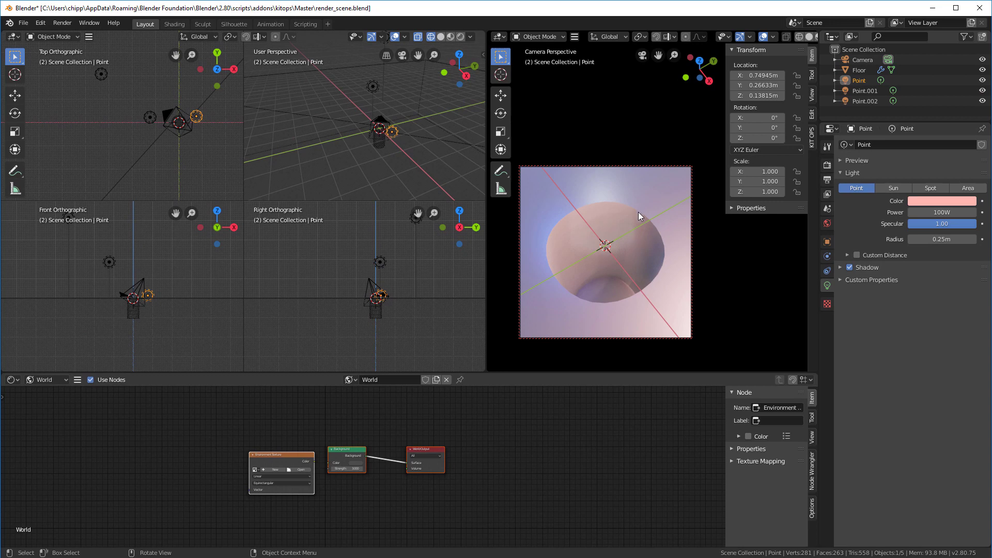
Remove the Difference Boolean modifier from the Floor object and save render_scene.blend.
{"action": "left_click", "coordinate": [642, 196]}
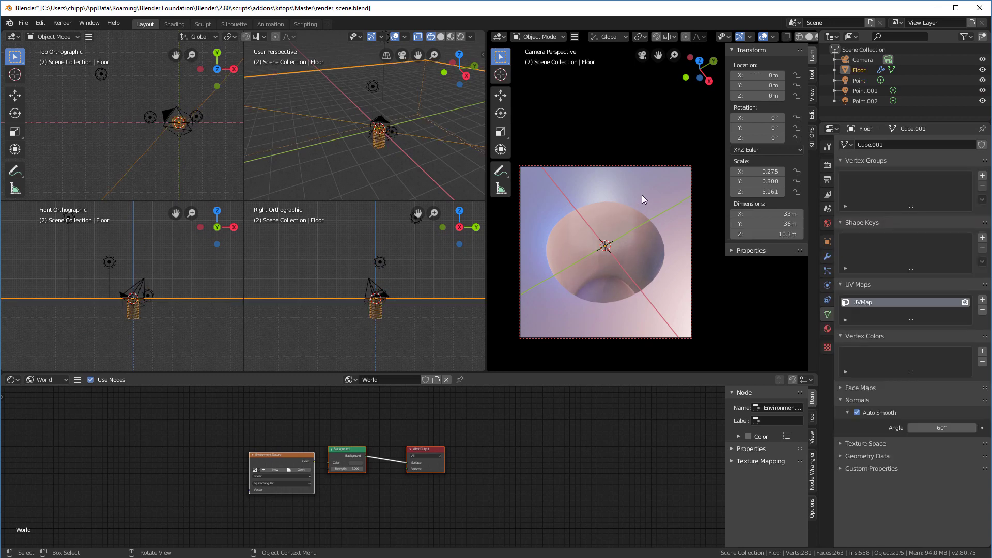
{"action": "left_click", "coordinate": [827, 257]}
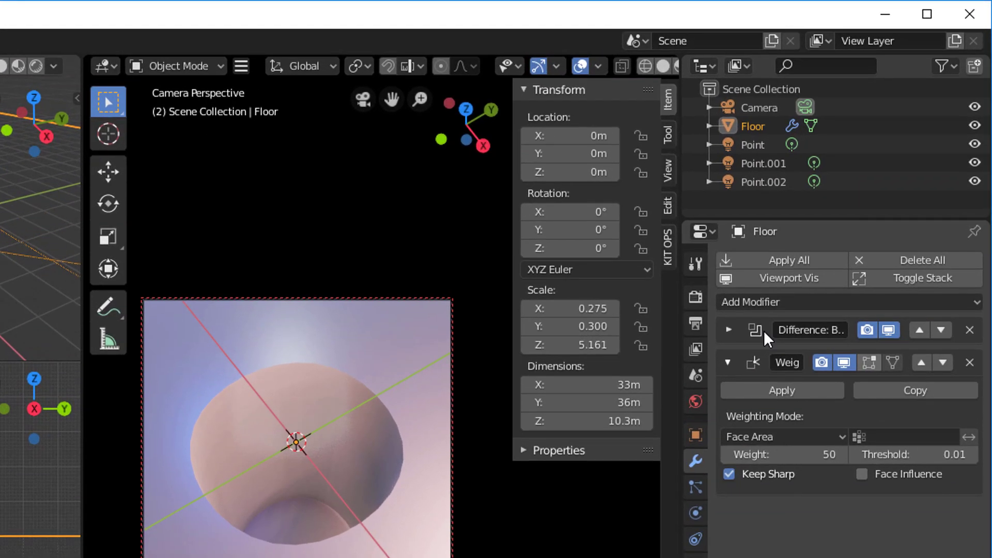
{"action": "left_click", "coordinate": [969, 331]}
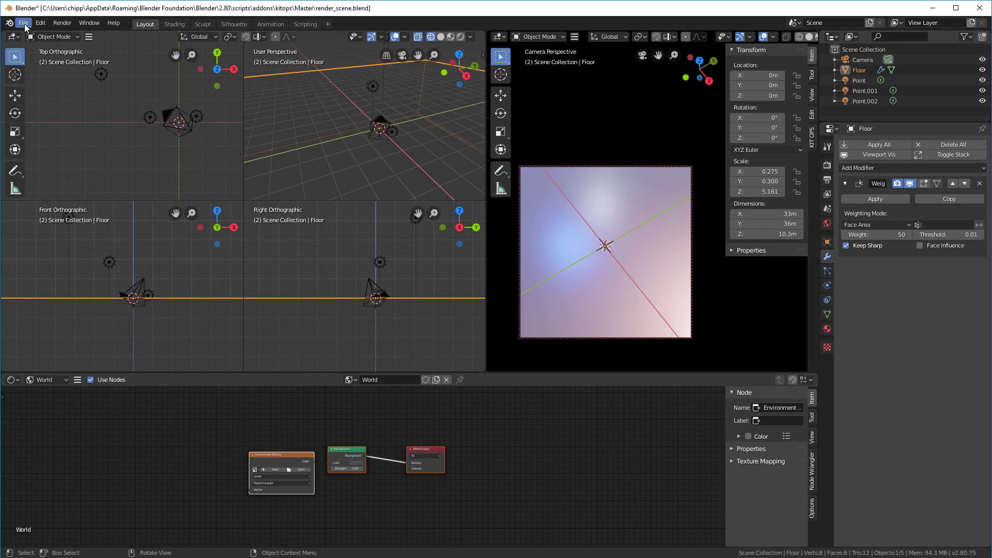
{"action": "left_click", "coordinate": [23, 23]}
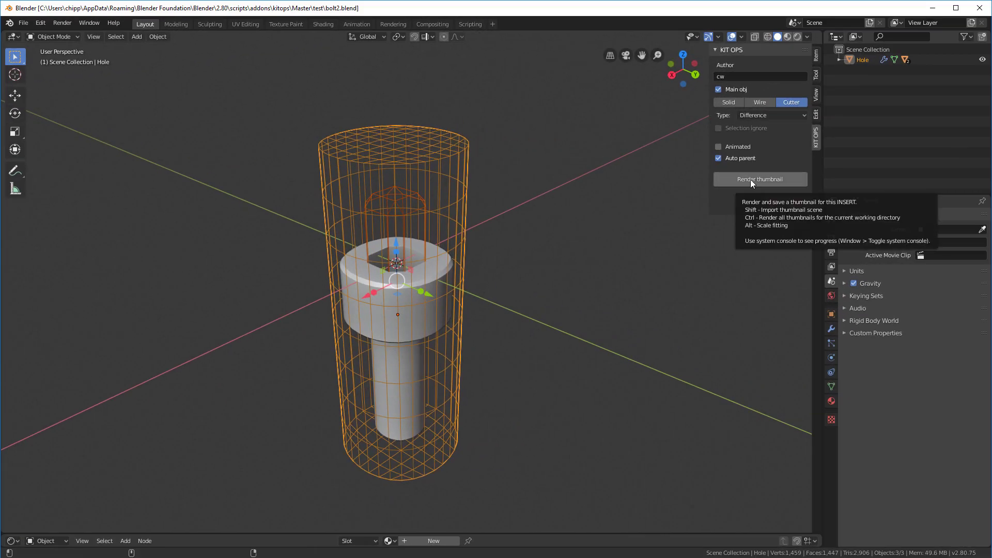
Switch to the bolt2.blend window, import the thumbnail scene and render the insert's thumbnail with it.
{"action": "left_click", "coordinate": [751, 179]}
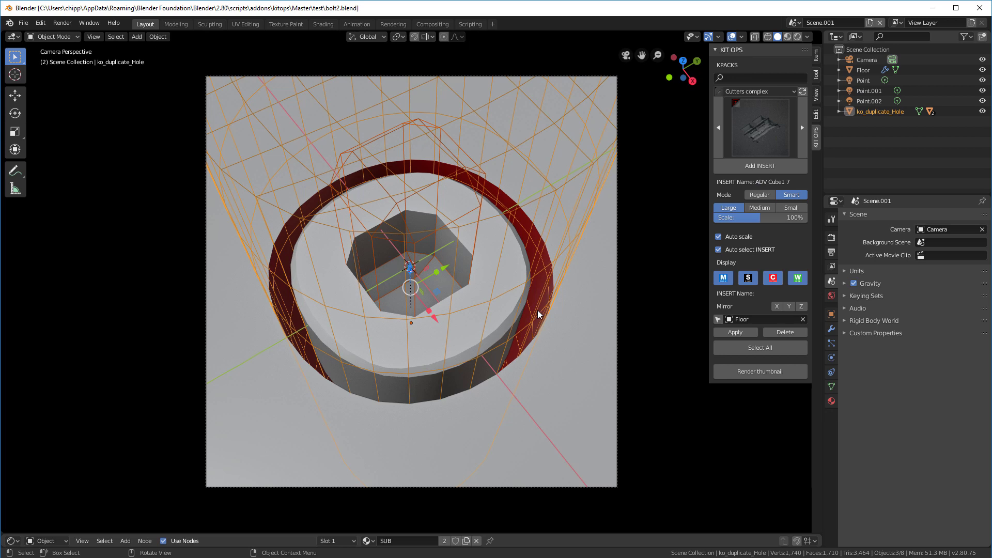
{"action": "left_click", "coordinate": [764, 373]}
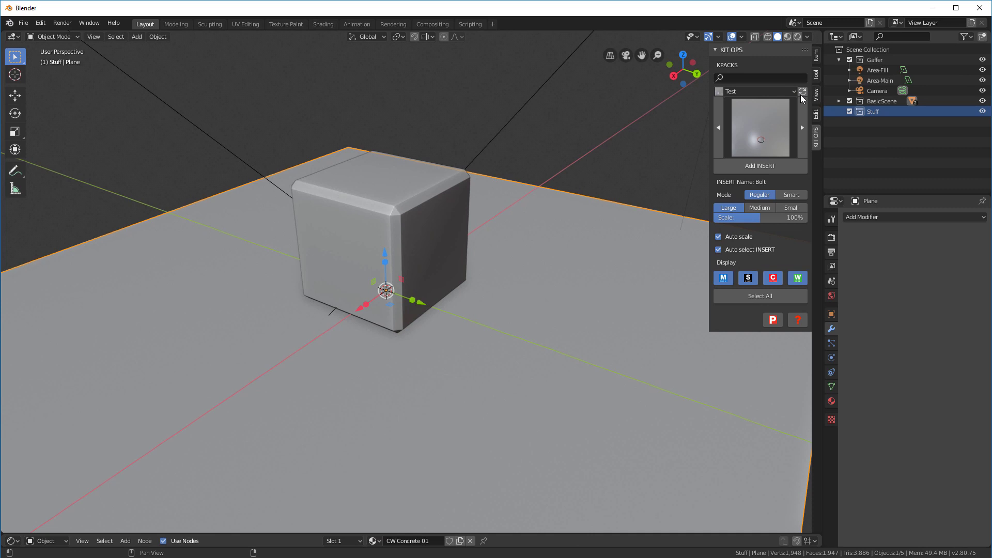
In the window with the cube test scene, refresh the KPACKS and inspect the Test pack's insert thumbnails.
{"action": "left_click", "coordinate": [803, 92]}
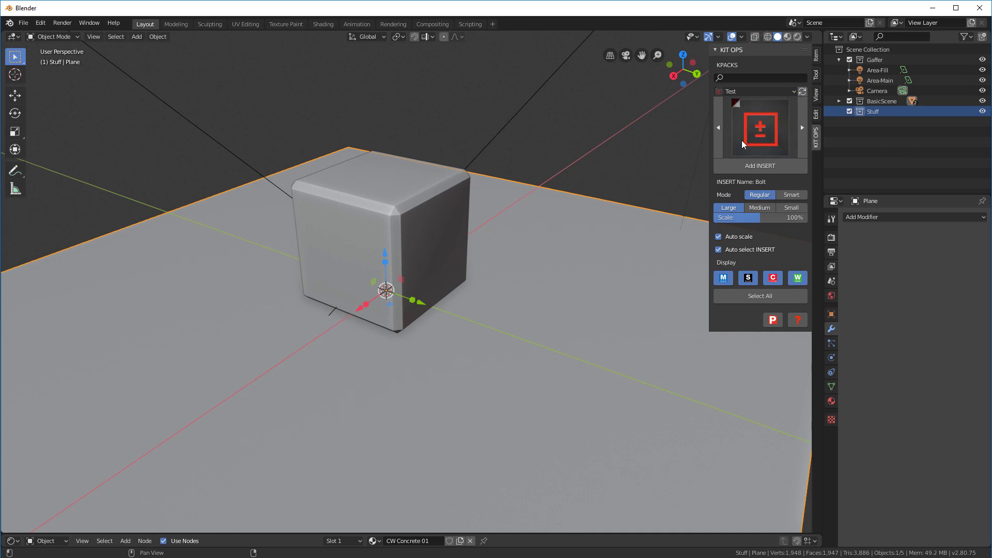
{"action": "left_click", "coordinate": [773, 122]}
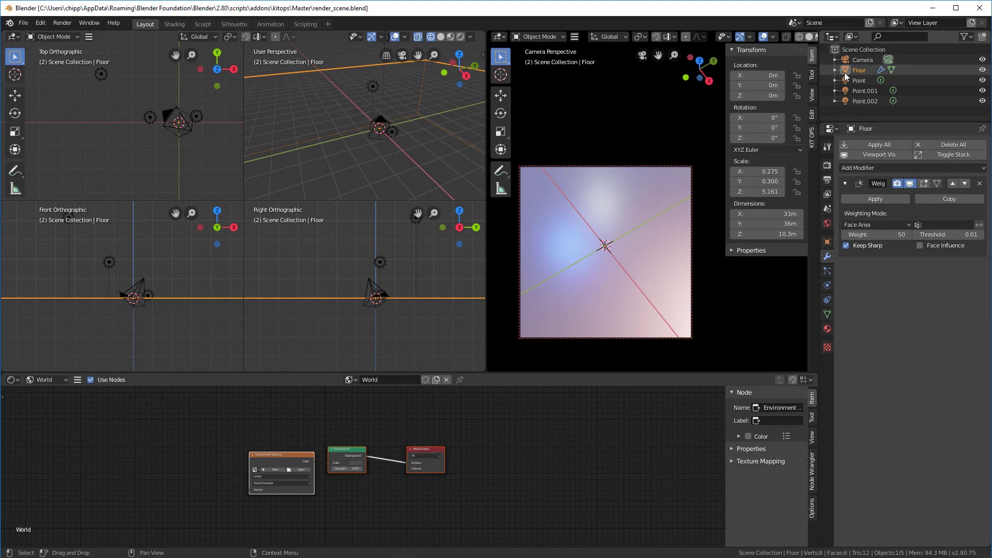
Switch to render_scene.blend, check the Floor's materials and enable Bloom in the Eevee render settings.
{"action": "left_click", "coordinate": [827, 328]}
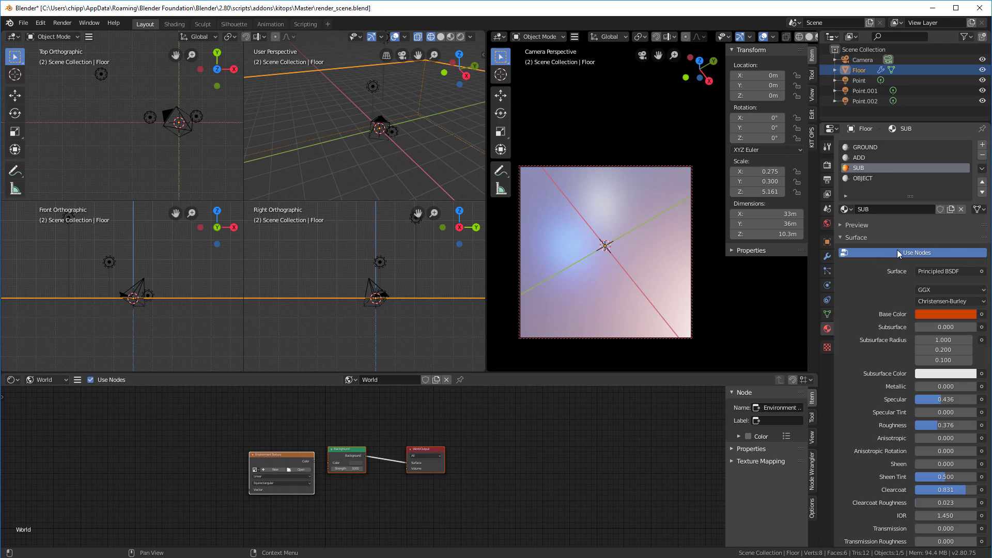
{"action": "left_click", "coordinate": [827, 165]}
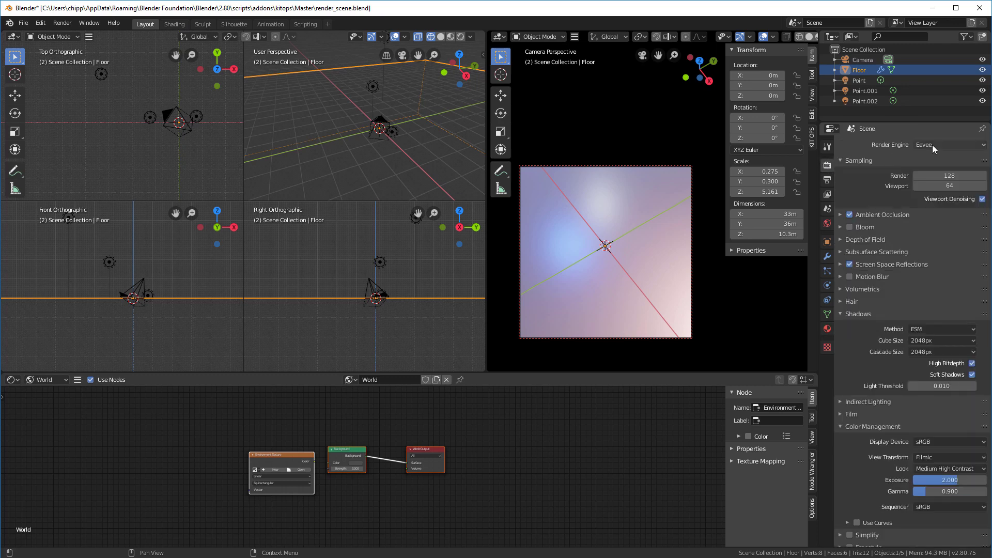
{"action": "left_click", "coordinate": [850, 227]}
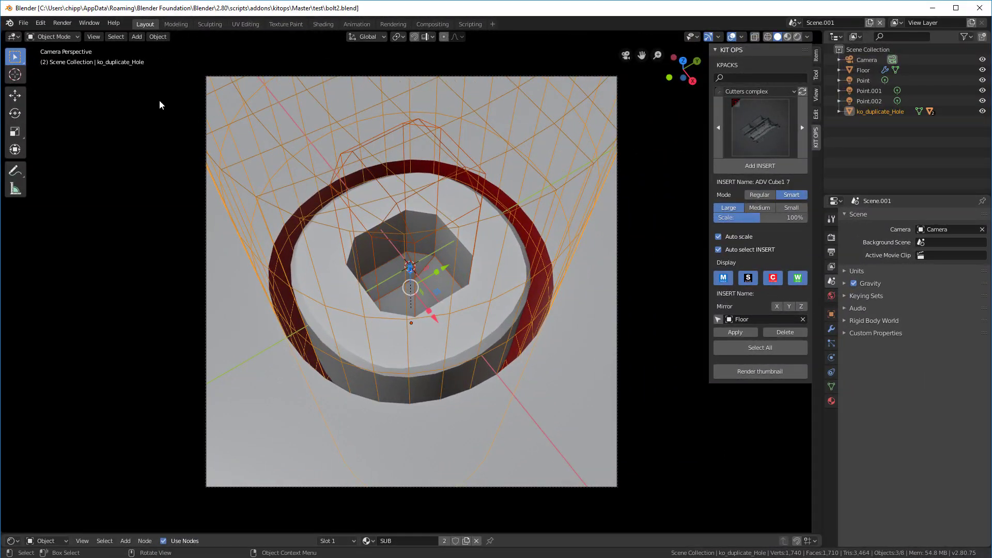
Revert bolt2.blend to its saved version to discard the imported thumbnail scene.
{"action": "key", "text": "F4"}
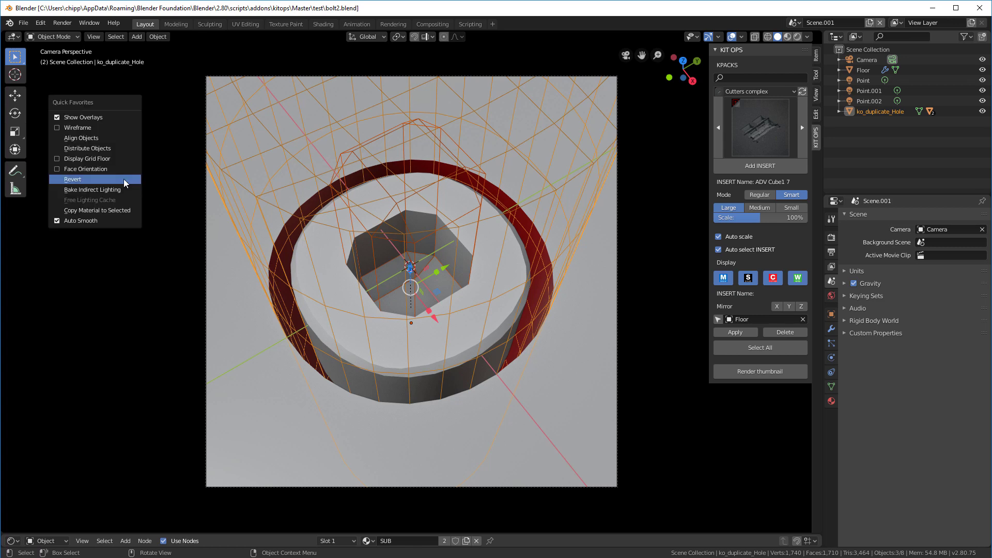
{"action": "left_click", "coordinate": [87, 184]}
{"action": "left_click", "coordinate": [86, 182]}
{"action": "middle_click_drag", "start_coordinate": [579, 107], "coordinate": [604, 120]}
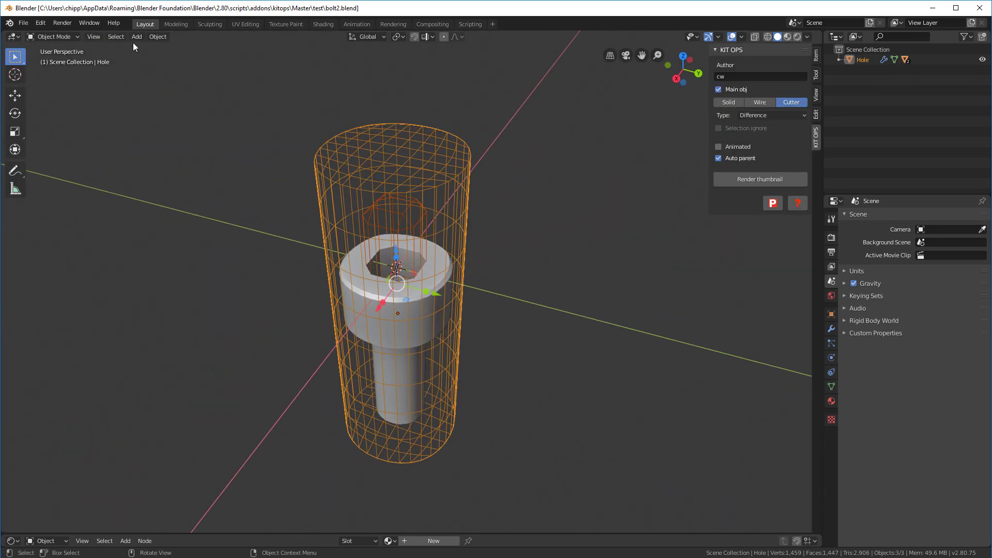
Examine the blend files in the test folder with the Save As browser, and close it without saving.
{"action": "left_click", "coordinate": [23, 22]}
{"action": "left_click", "coordinate": [66, 101]}
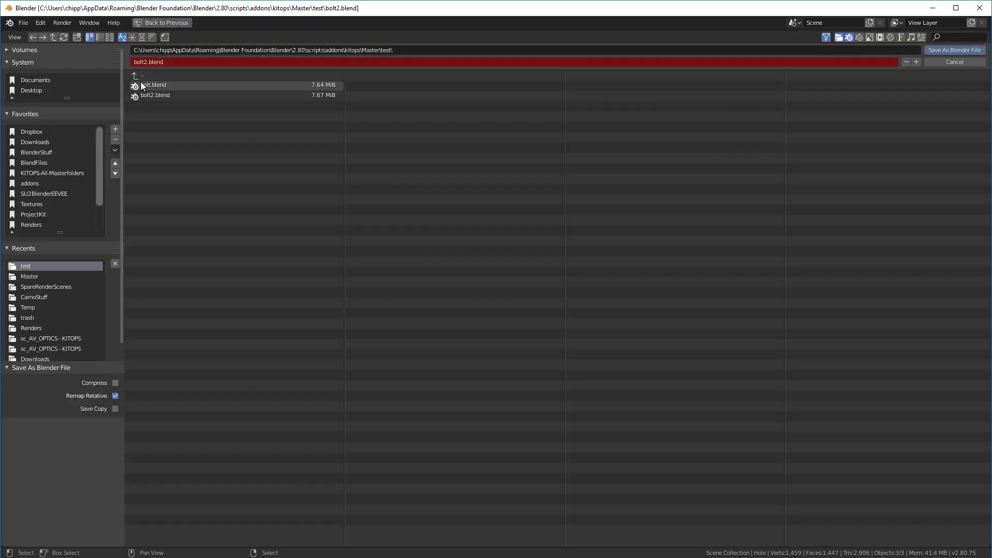
{"action": "left_click", "coordinate": [953, 63]}
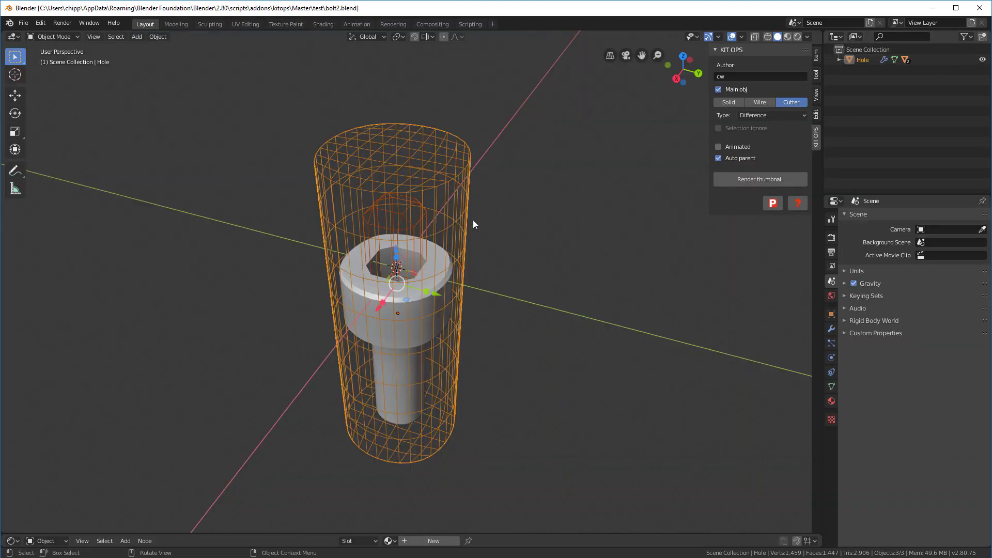
Show the system console for render progress and render thumbnails for all inserts in the current working directory.
{"action": "left_click", "coordinate": [91, 23]}
{"action": "left_click", "coordinate": [117, 130]}
{"action": "left_click_drag", "start_coordinate": [290, 307], "coordinate": [991, 254]}
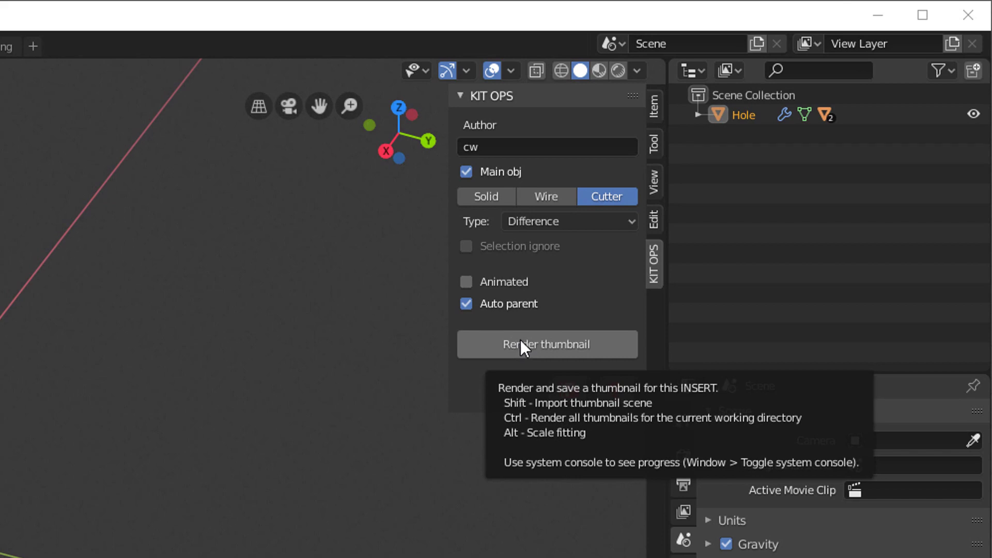
{"action": "left_click", "coordinate": [520, 340]}
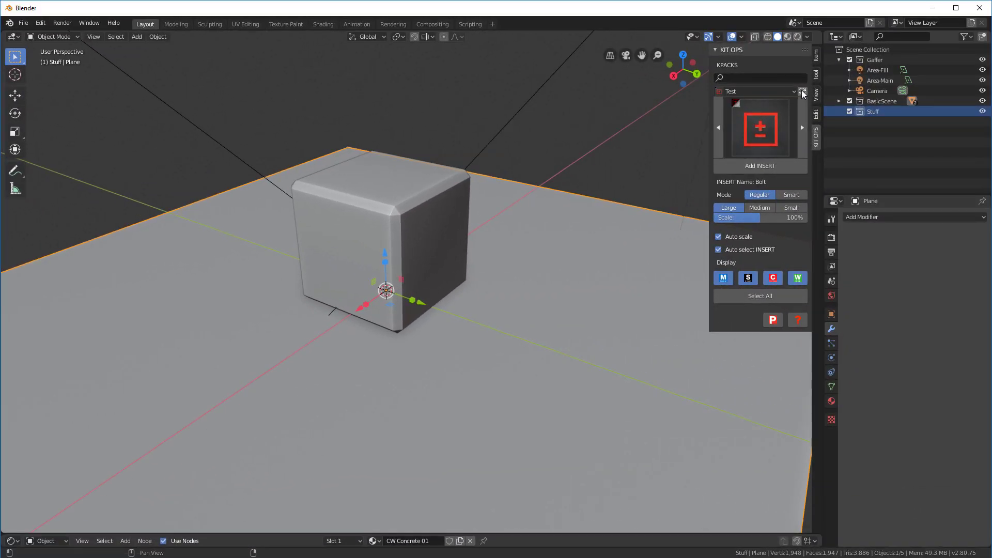
Refresh the KPACKS in the cube test scene and compare the newly rendered Bolt and Bolt2 thumbnails.
{"action": "left_click", "coordinate": [841, 97]}
{"action": "left_click", "coordinate": [801, 134]}
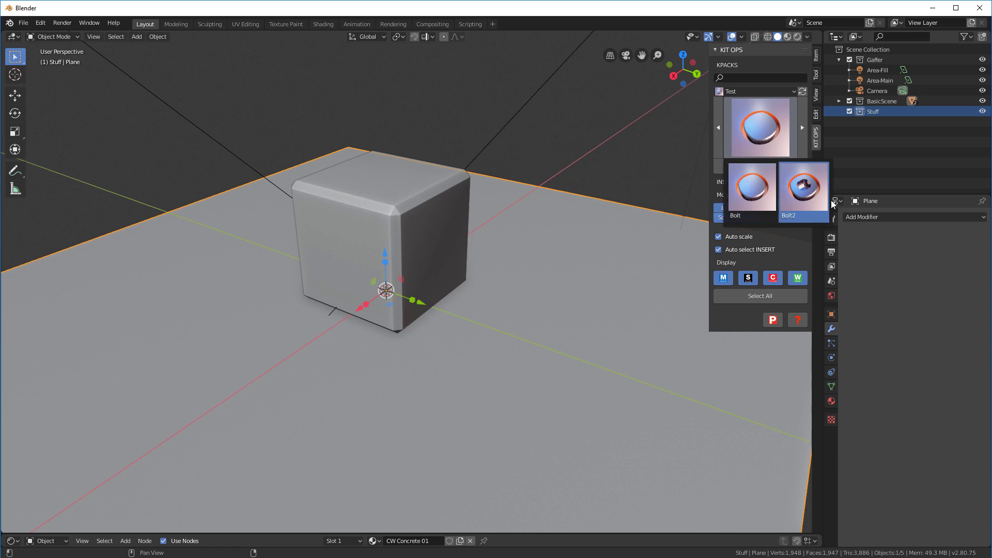